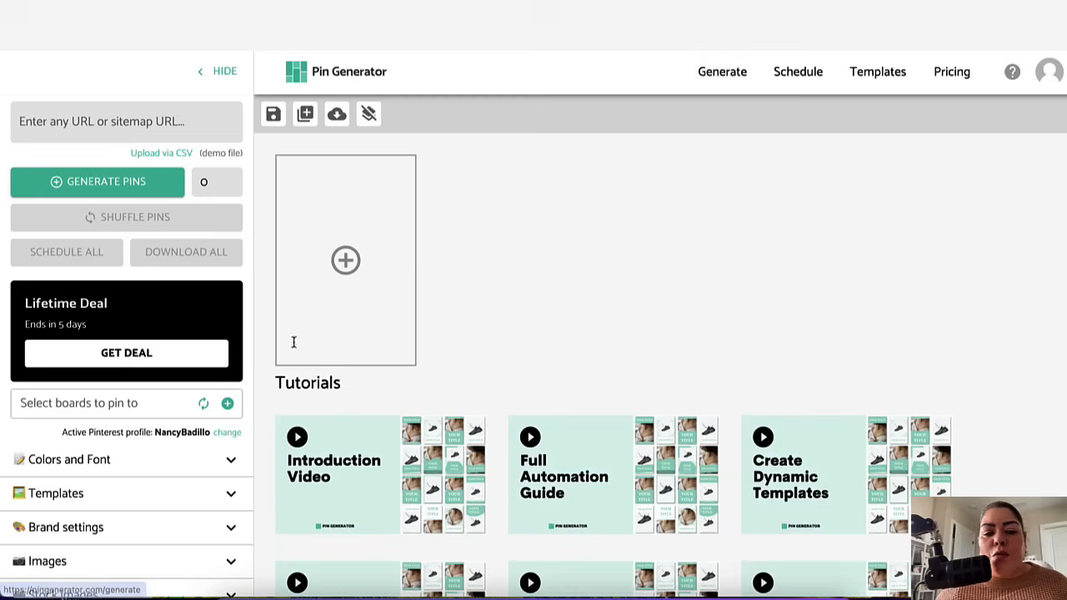
pyautogui.moveTo(62, 435); pyautogui.dragTo(216, 436)
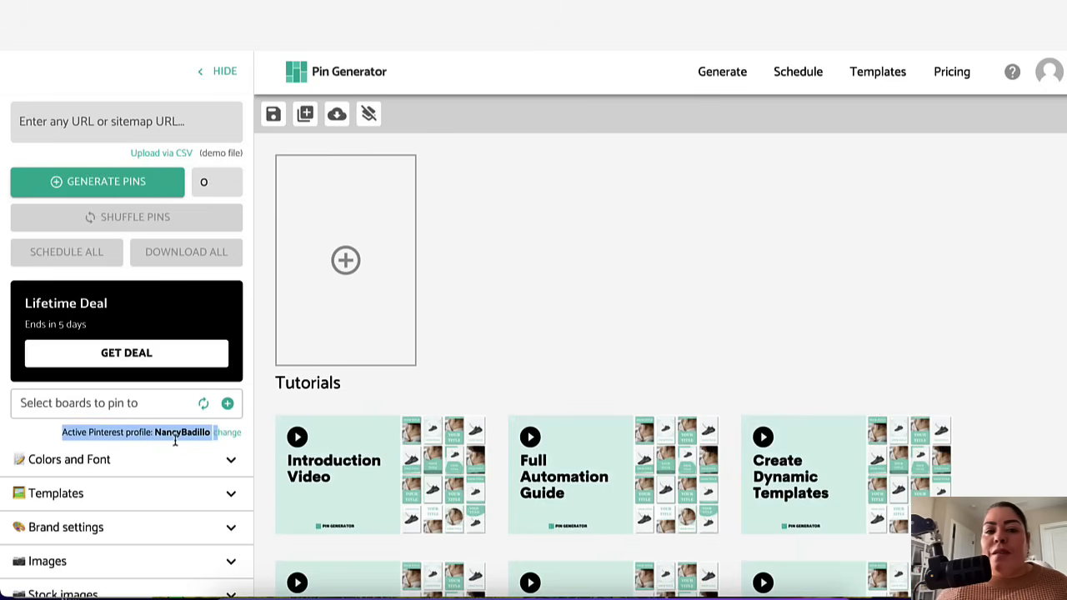
pyautogui.scroll(-2, 143, 346)
pyautogui.scroll(1, 143, 346)
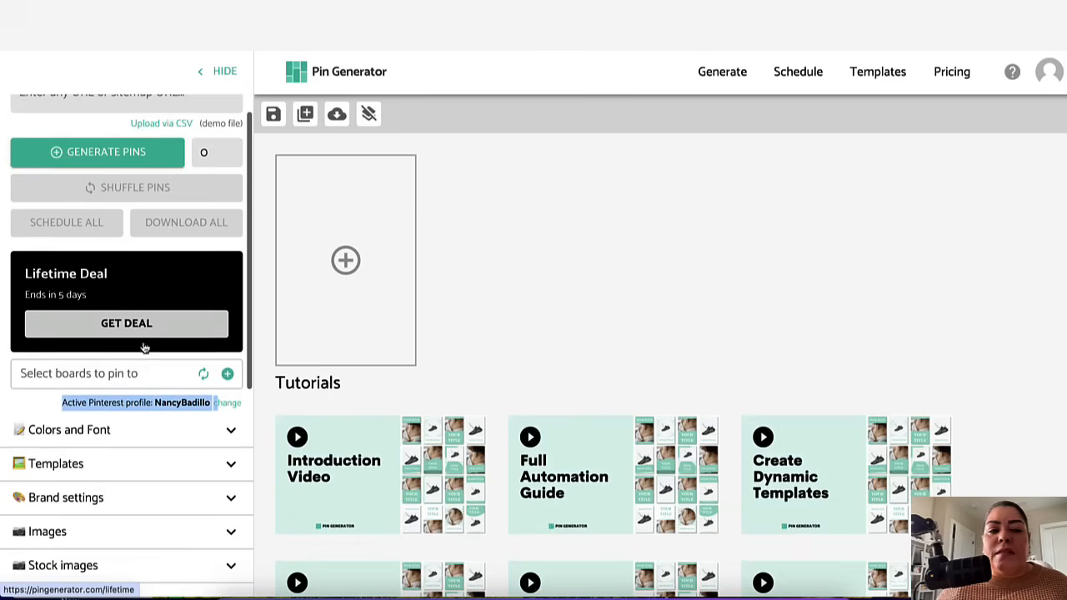
pyautogui.scroll(-2, 175, 441)
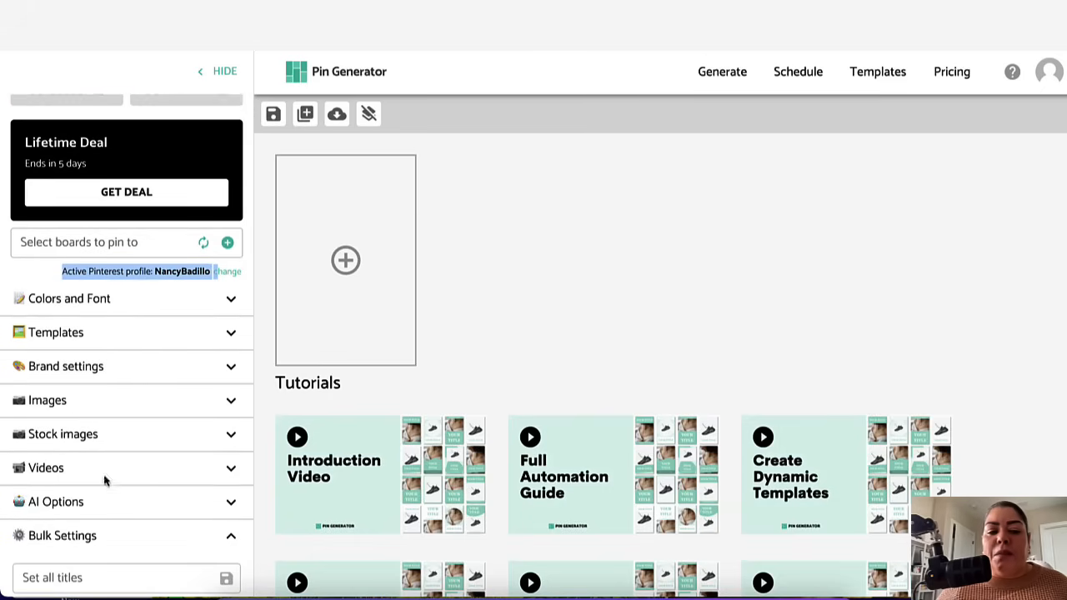
pyautogui.scroll(2, 141, 480)
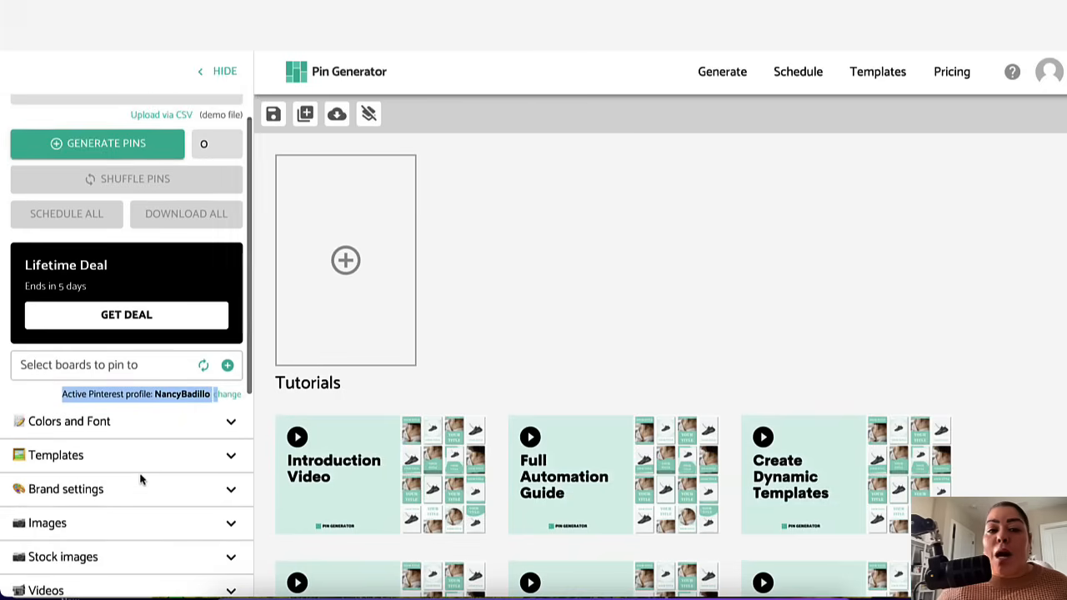
pyautogui.scroll(1, 141, 480)
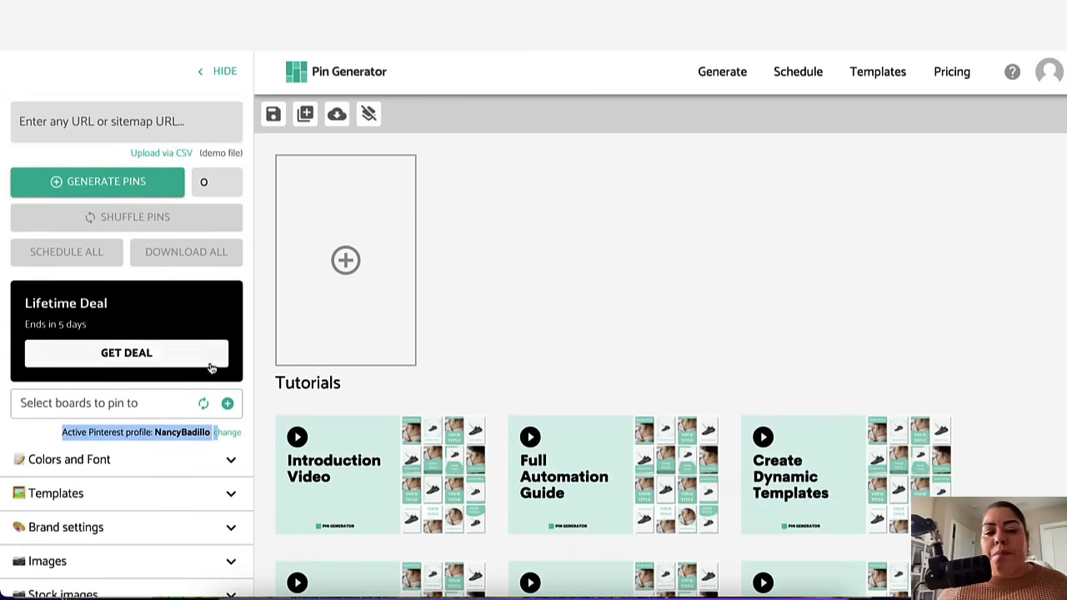
# Step: Set the number of pins to generate to 10
pyautogui.click(205, 183)
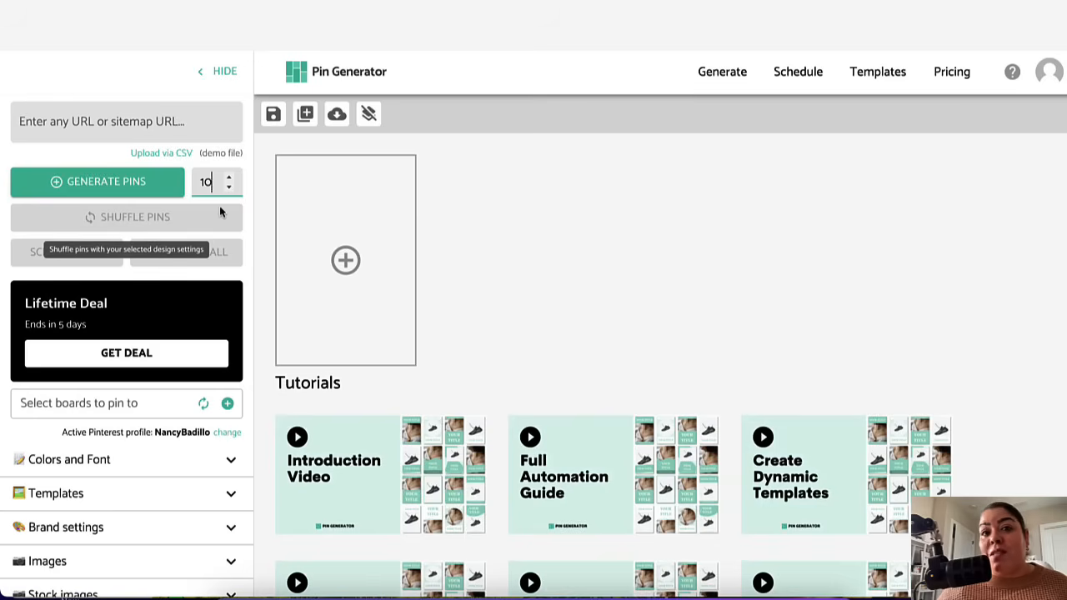
pyautogui.scroll(-2, 215, 469)
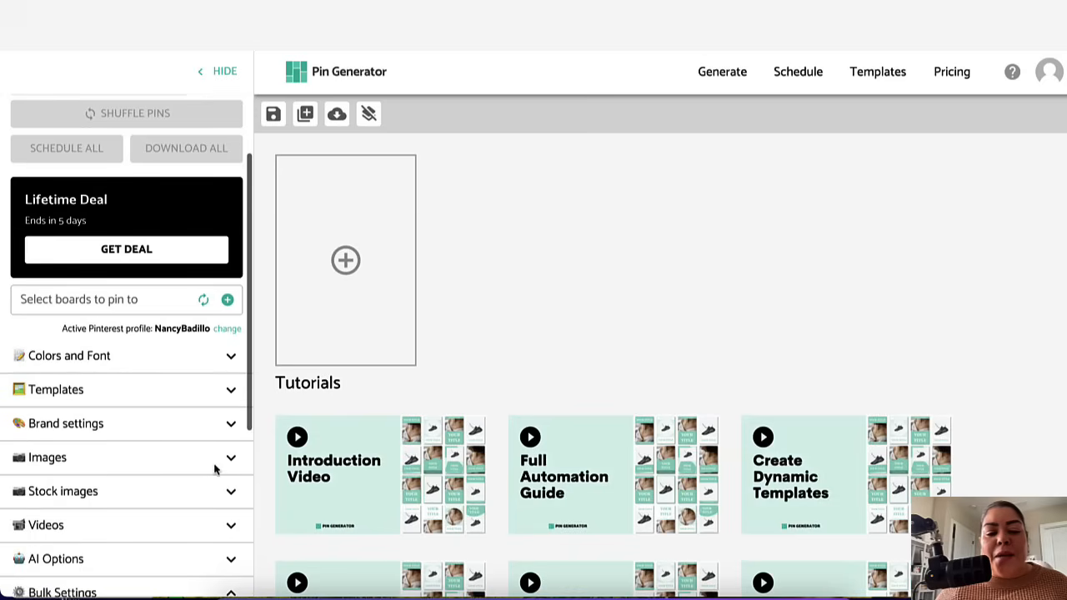
# Step: Expand the Colors and Font section and browse the available colour palettes without changing them
pyautogui.click(231, 357)
pyautogui.scroll(-1, 214, 409)
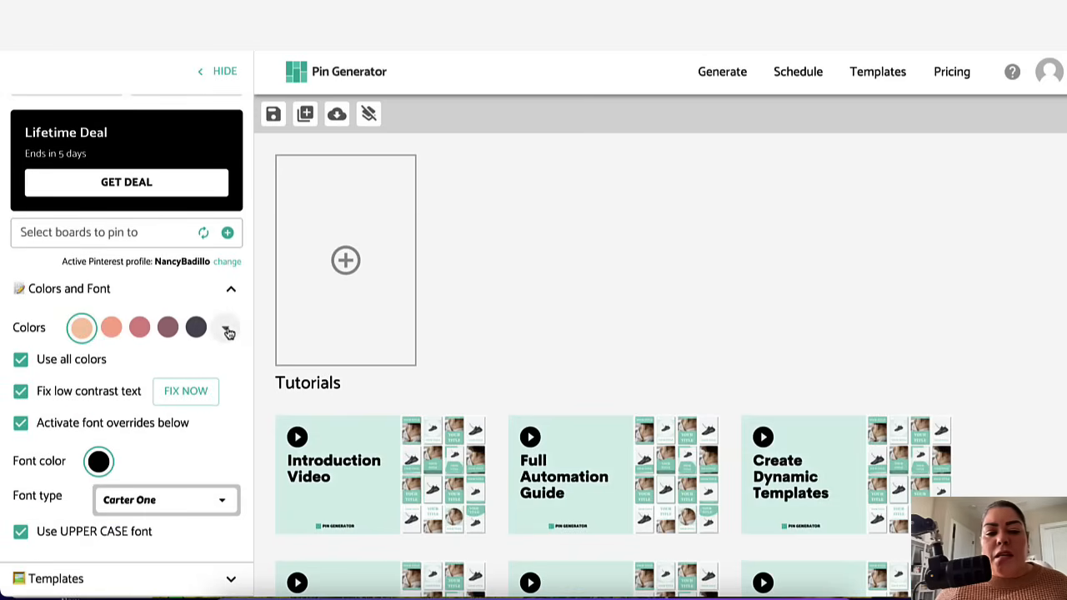
pyautogui.click(228, 331)
pyautogui.scroll(-3, 291, 306)
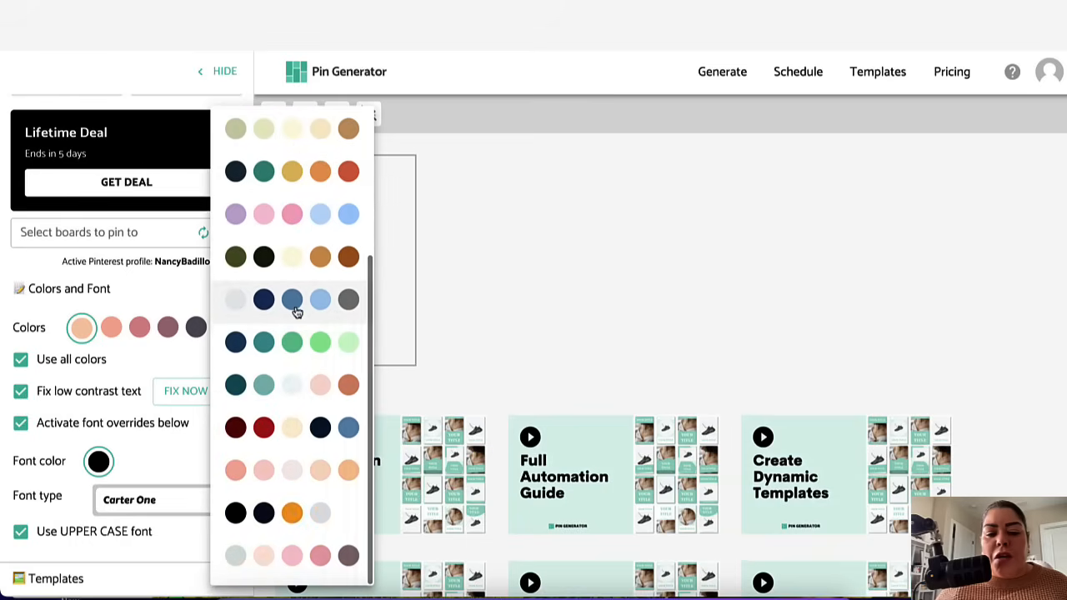
pyautogui.scroll(2, 297, 312)
pyautogui.scroll(1, 297, 312)
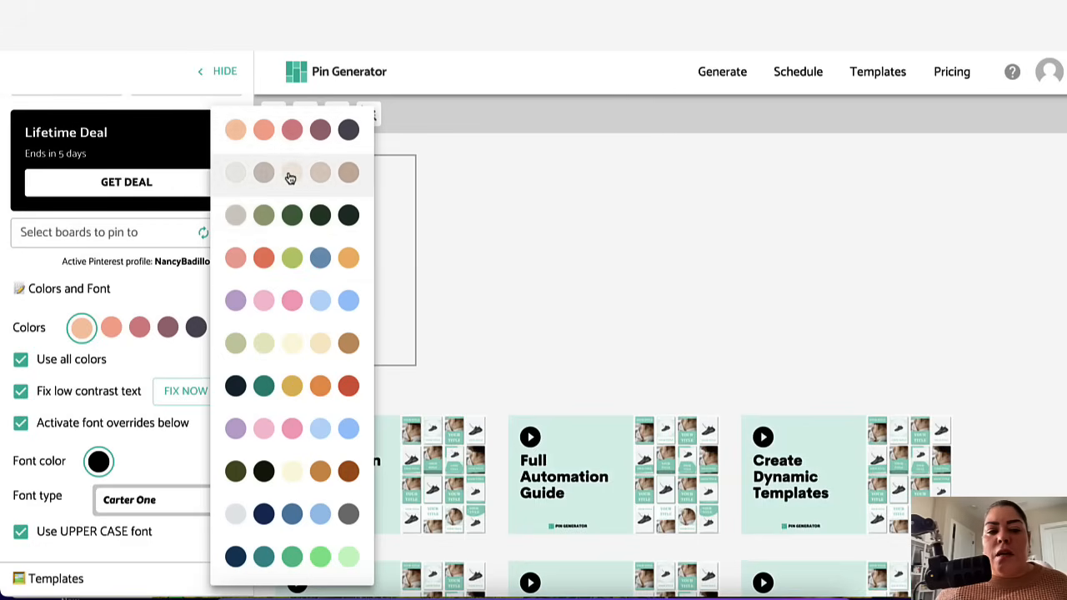
pyautogui.click(168, 287)
pyautogui.scroll(-1, 108, 304)
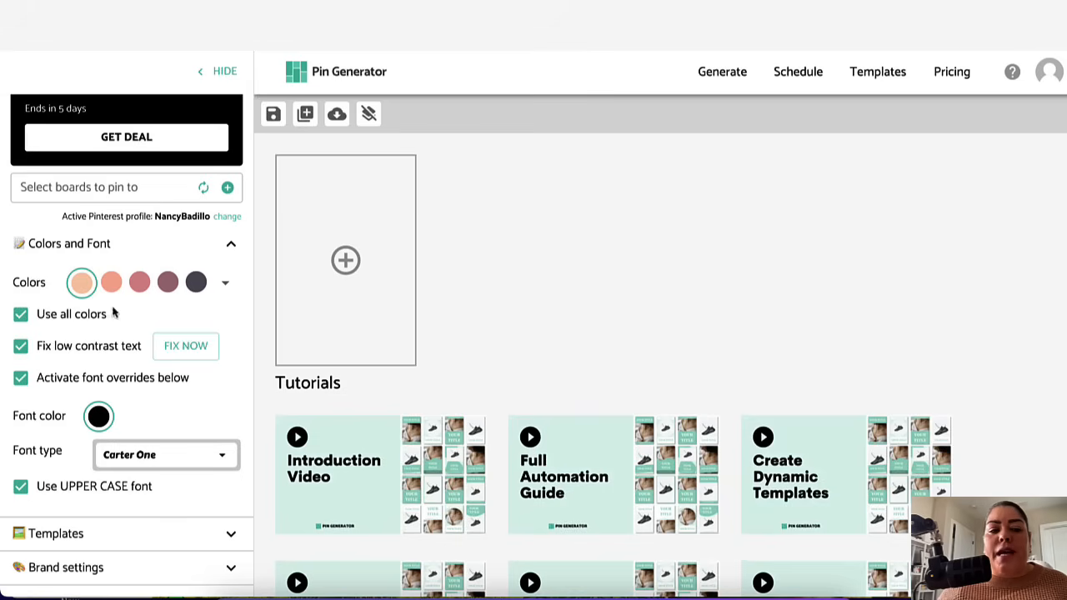
pyautogui.scroll(-2, 162, 316)
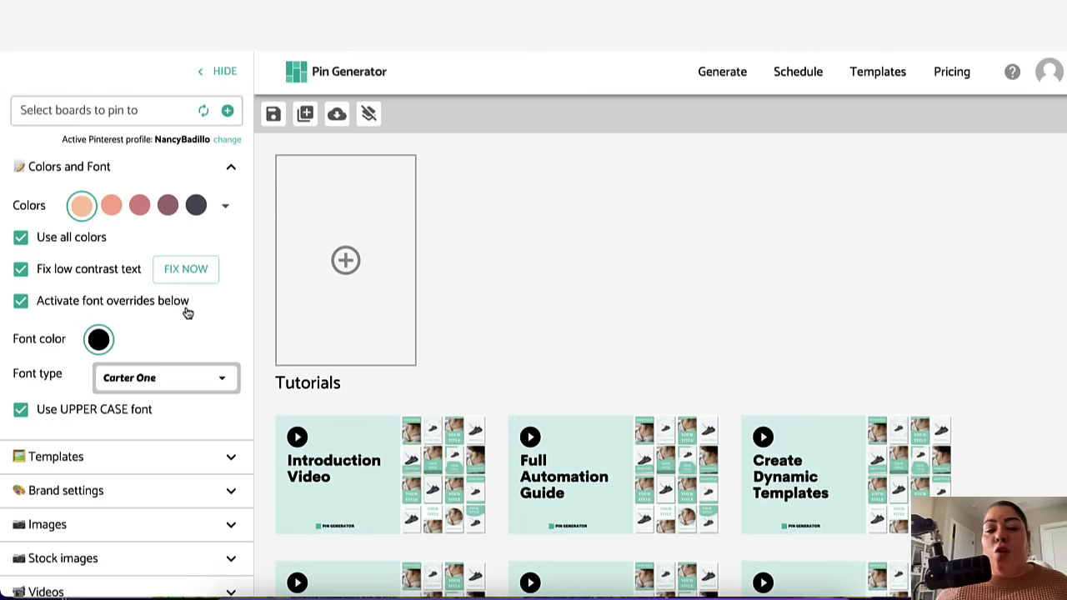
# Step: Inspect the font colour picker and set the font type to Afacad Flux
pyautogui.click(99, 341)
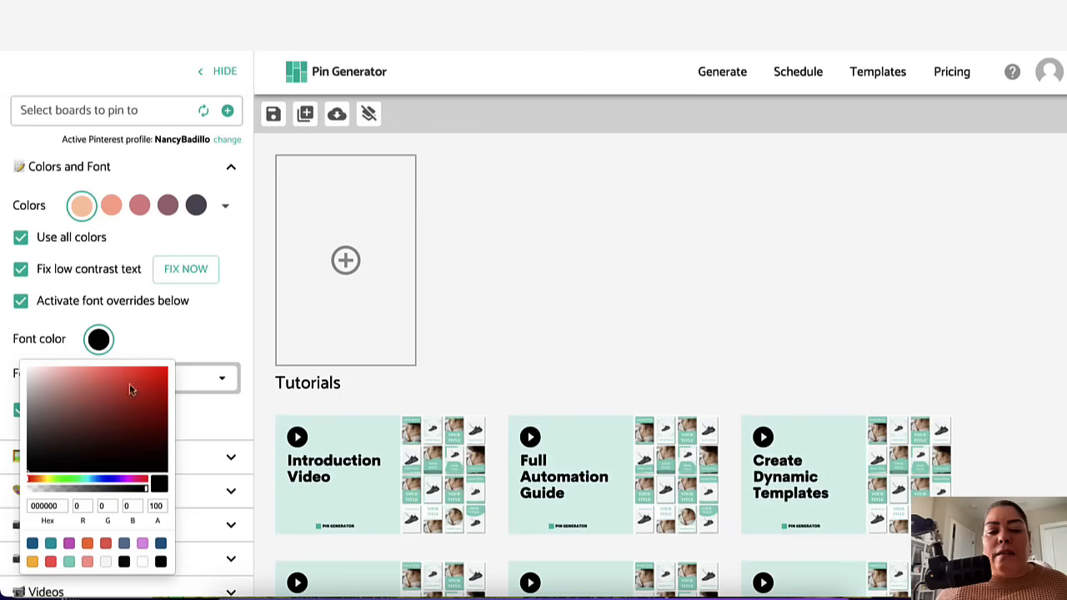
pyautogui.click(173, 312)
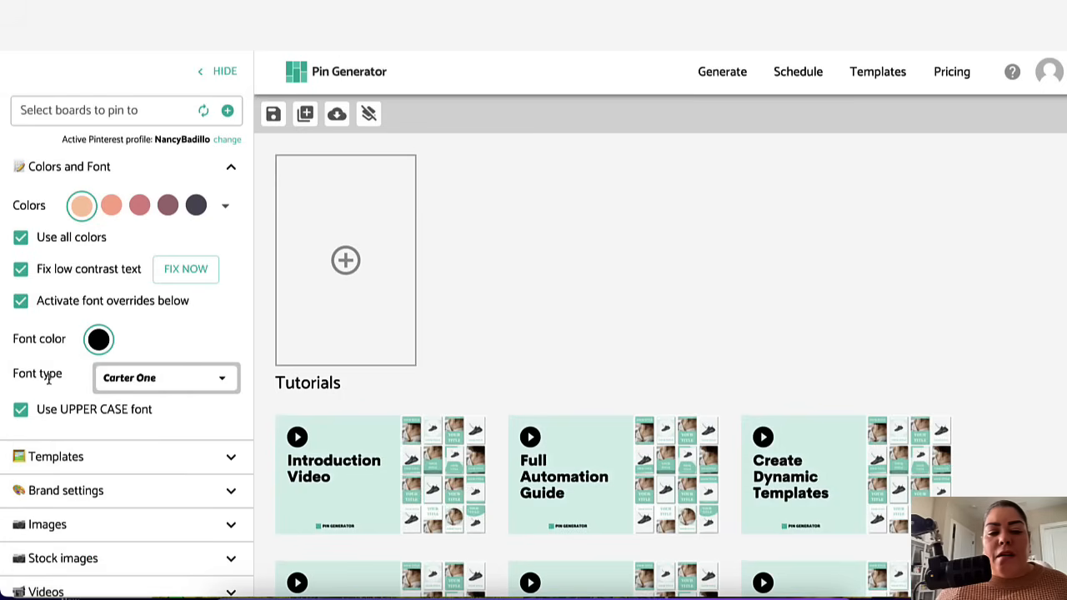
pyautogui.click(170, 381)
pyautogui.scroll(-3, 476, 381)
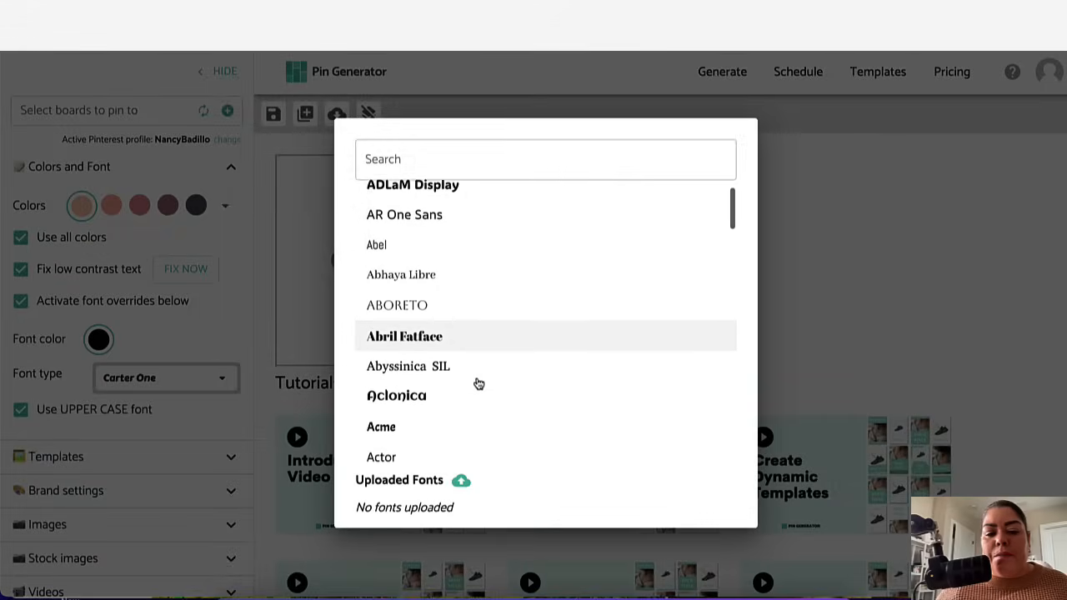
pyautogui.scroll(-1, 477, 382)
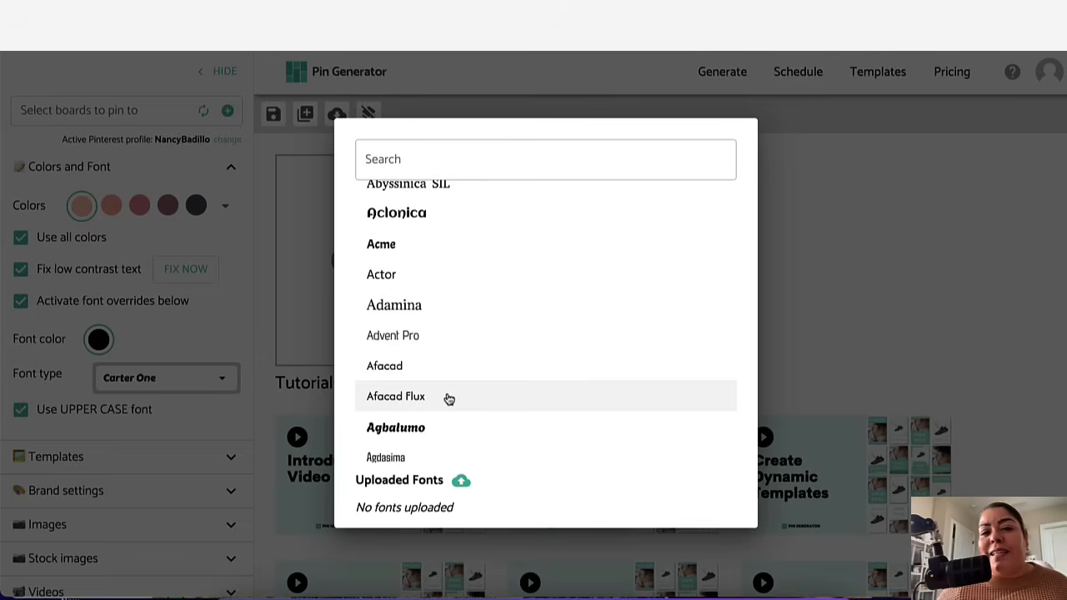
pyautogui.click(416, 398)
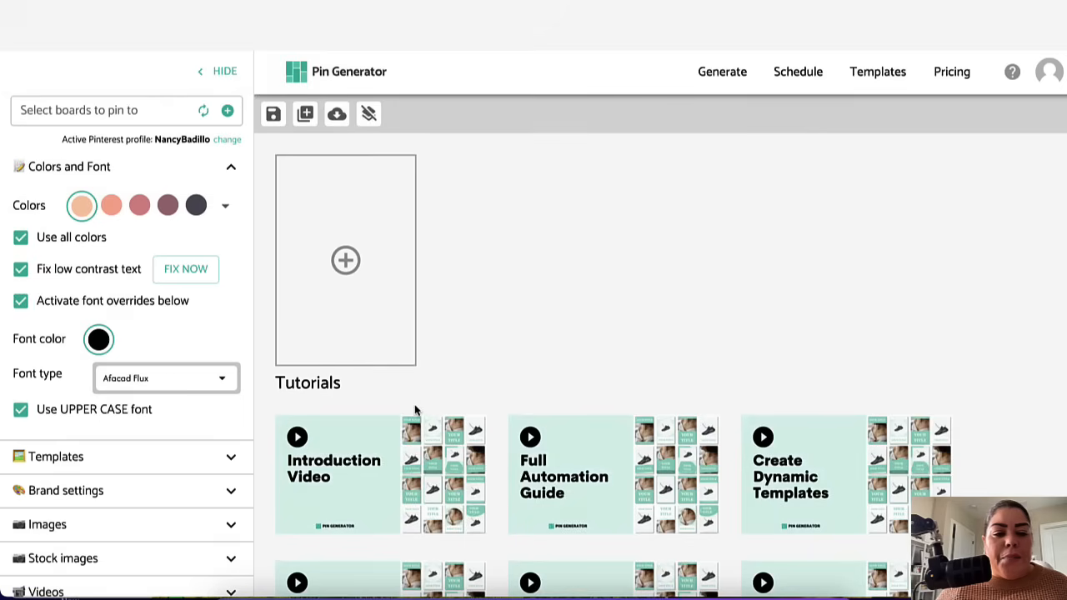
# Step: Change the font type to Alatsi
pyautogui.click(185, 383)
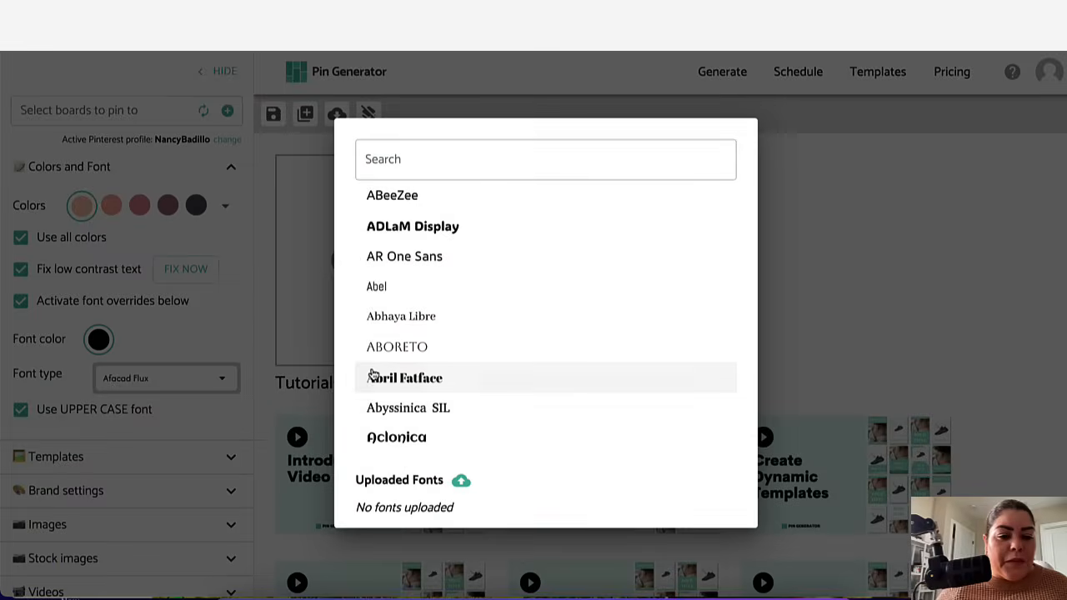
pyautogui.scroll(-3, 386, 349)
pyautogui.scroll(-10, 385, 348)
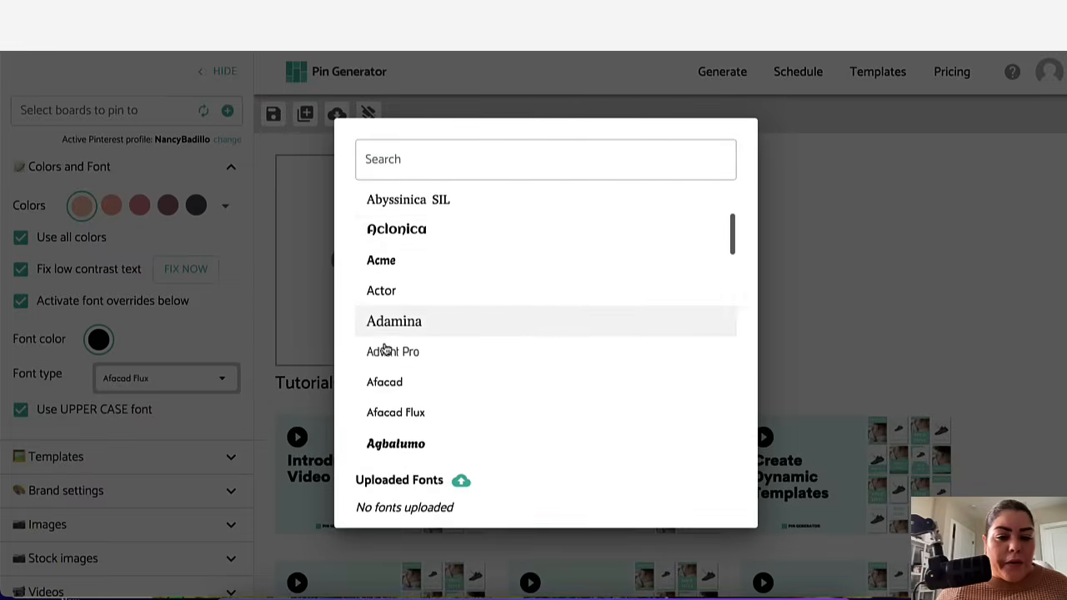
pyautogui.scroll(-3, 386, 349)
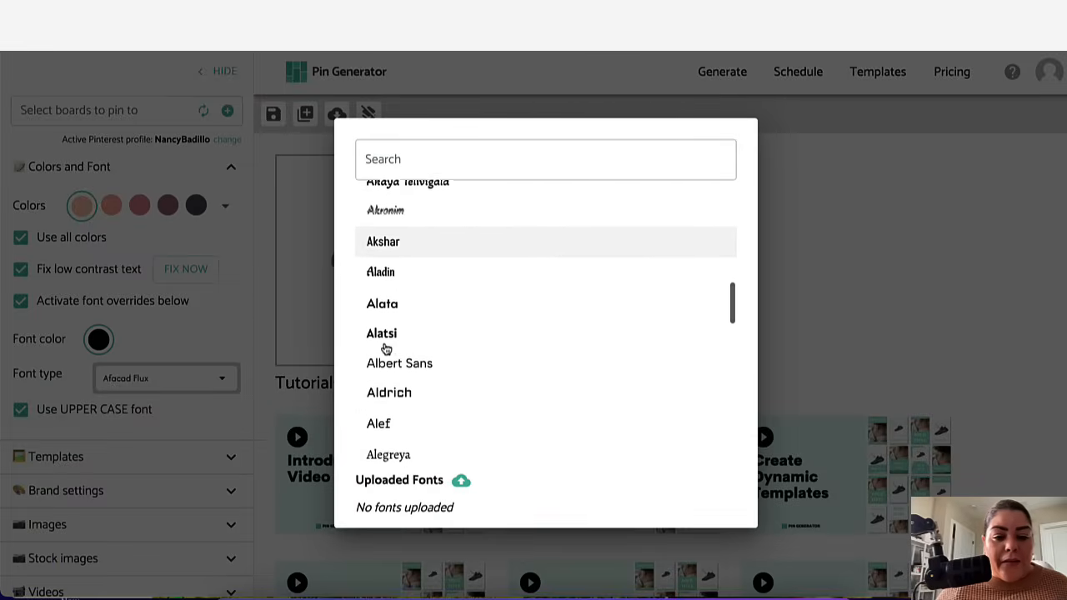
pyautogui.click(387, 327)
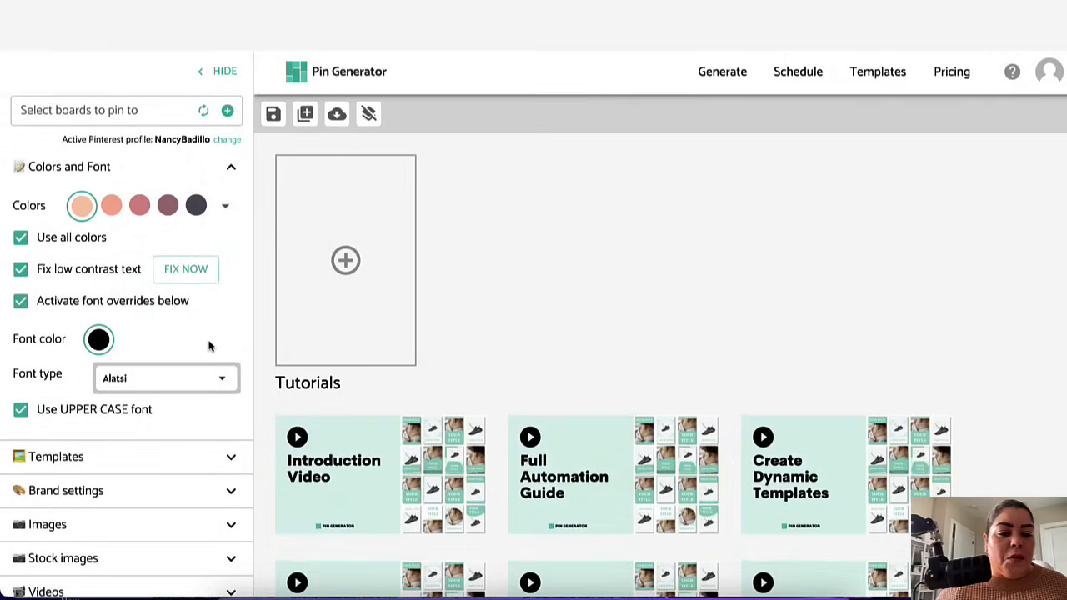
pyautogui.scroll(-4, 205, 398)
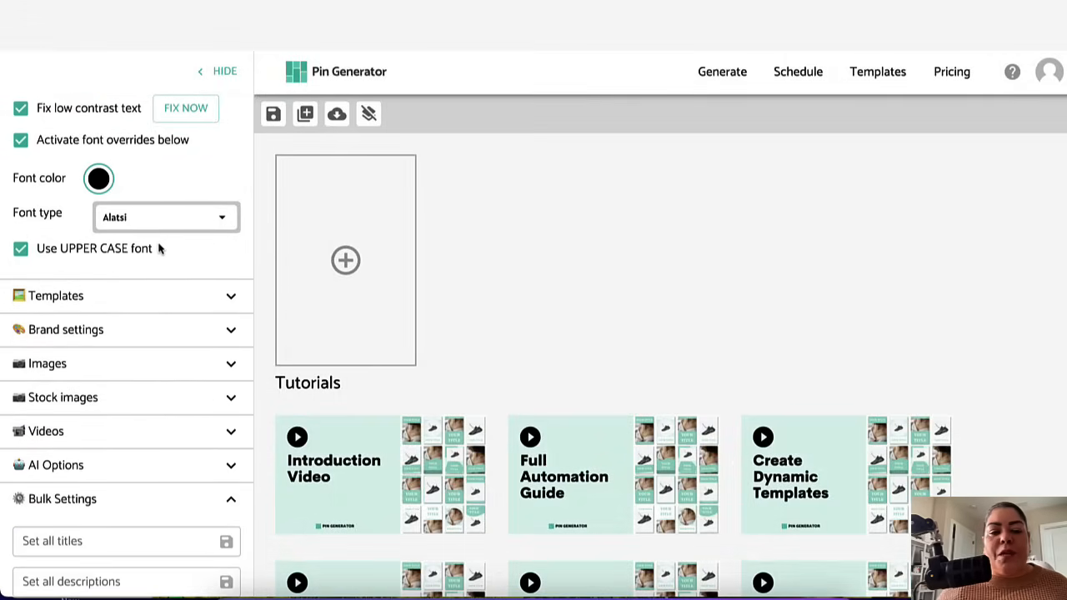
# Step: Collapse the Colors and Font section and open the template selection from the Templates section
pyautogui.scroll(3, 125, 267)
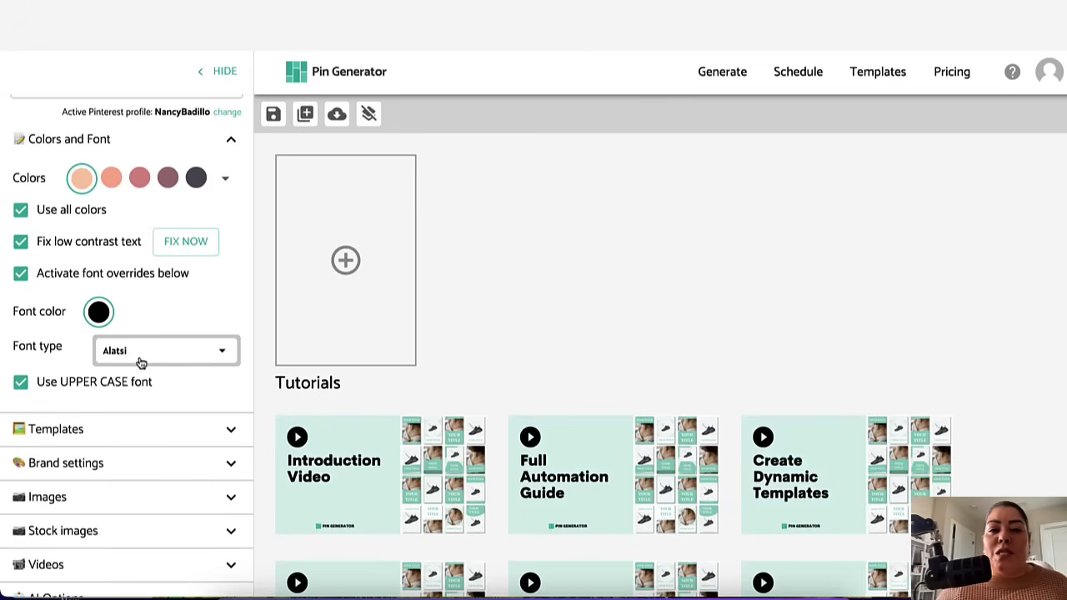
pyautogui.click(231, 143)
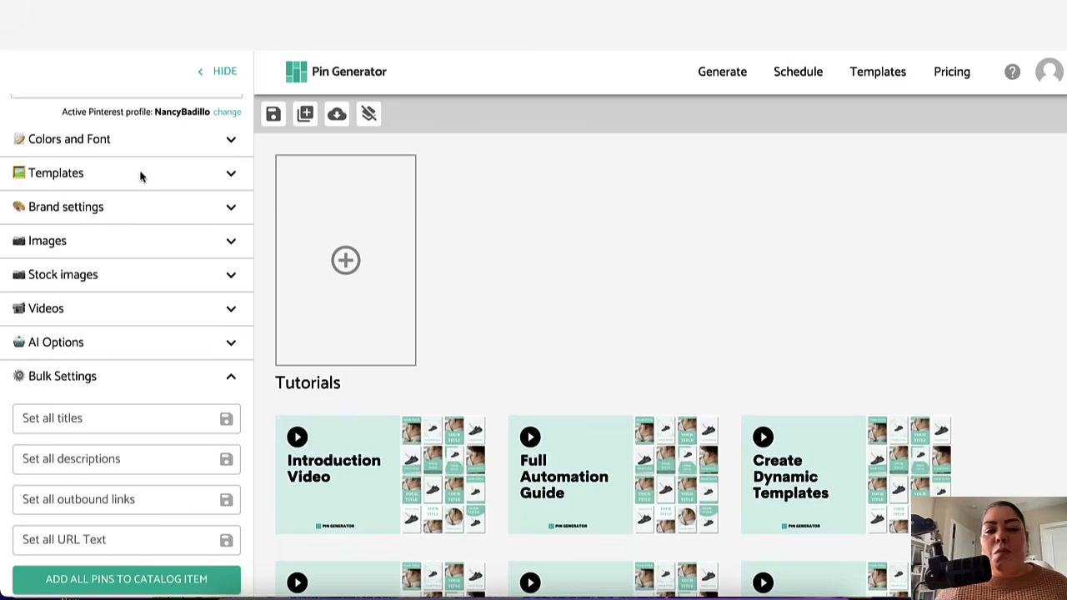
pyautogui.click(231, 173)
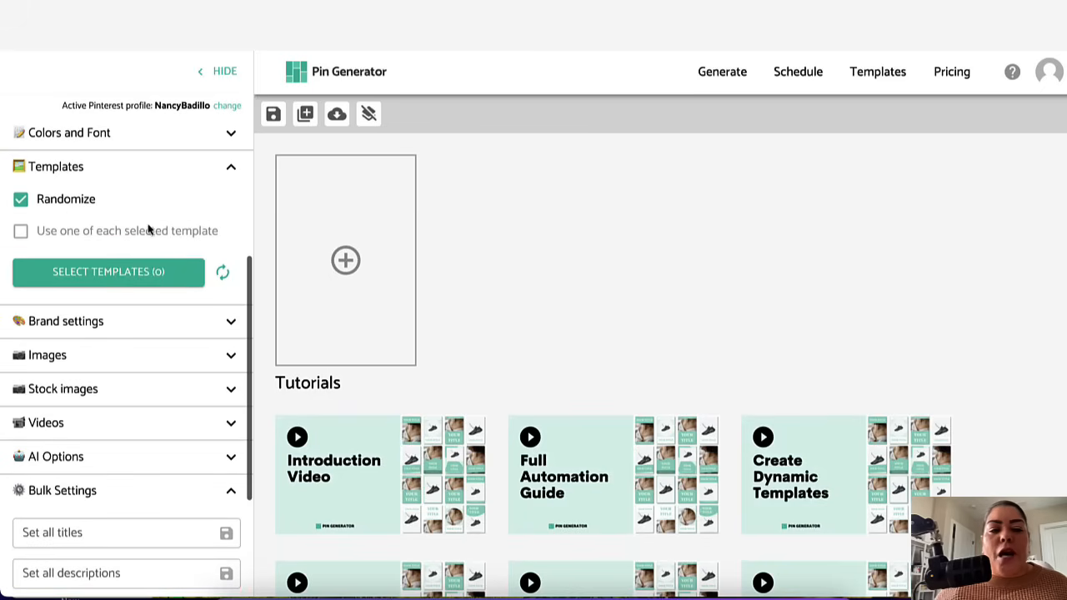
pyautogui.moveTo(67, 215)
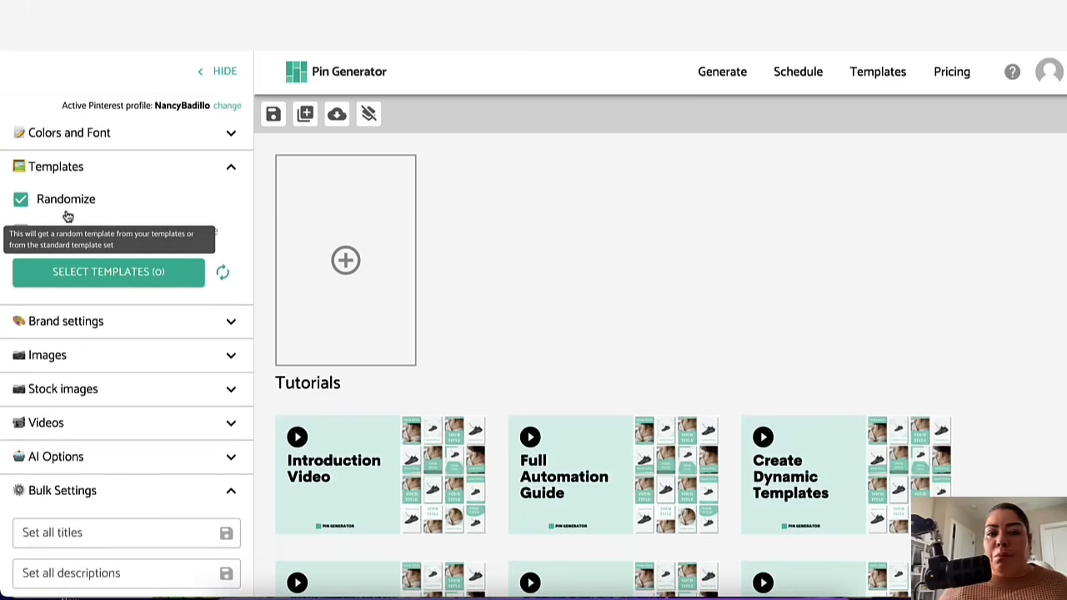
pyautogui.click(95, 284)
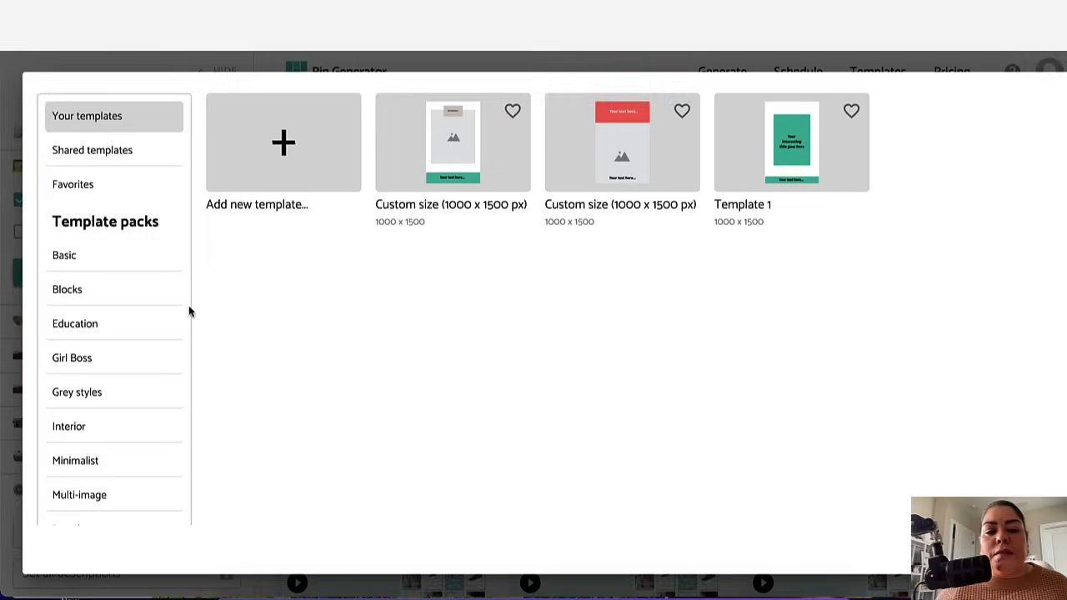
# Step: Browse the template packs such as Basic, Interior, Minimalist and Shop in the selection dialog
pyautogui.scroll(-1, 263, 357)
pyautogui.scroll(-2, 143, 326)
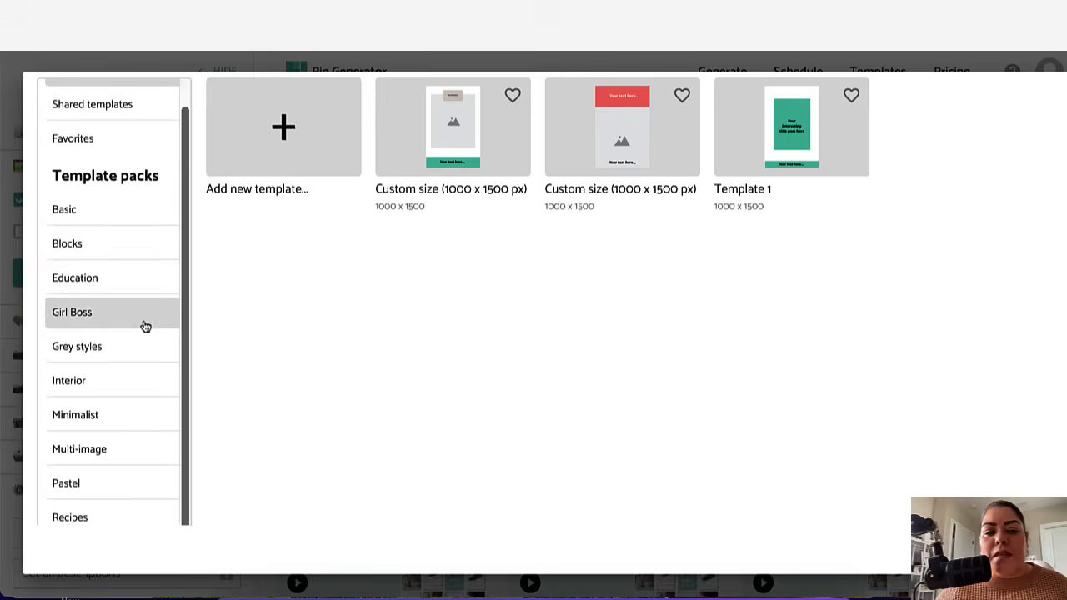
pyautogui.click(121, 216)
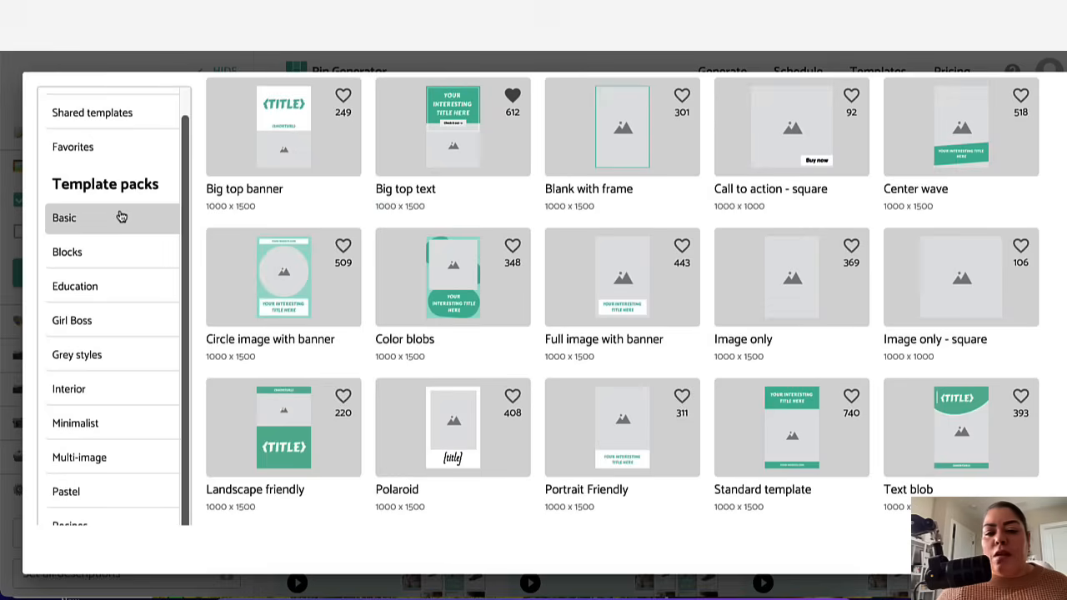
pyautogui.click(120, 264)
pyautogui.click(111, 285)
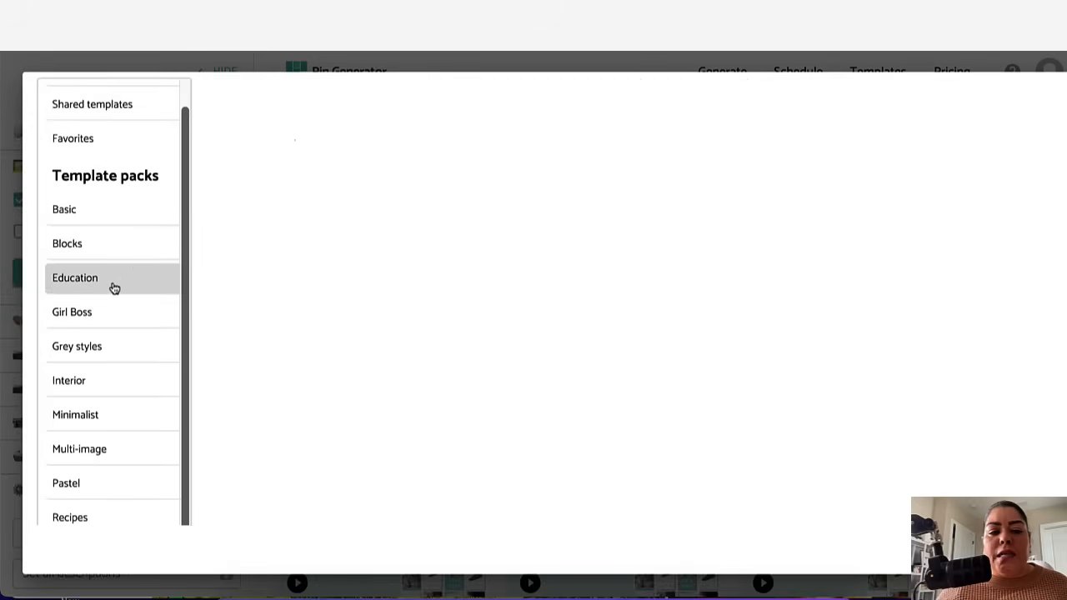
pyautogui.click(112, 311)
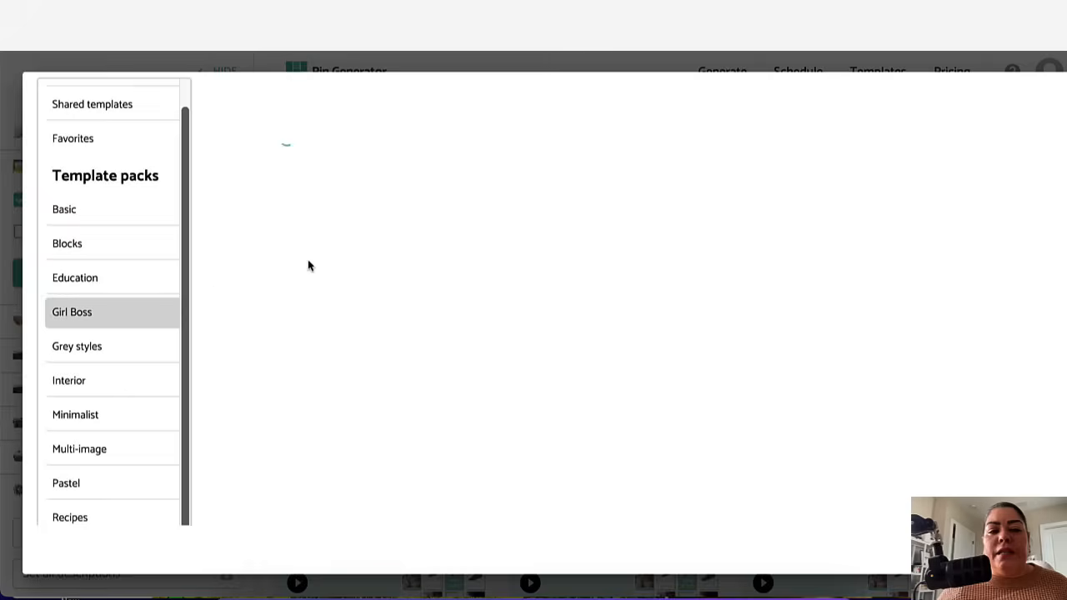
pyautogui.click(101, 388)
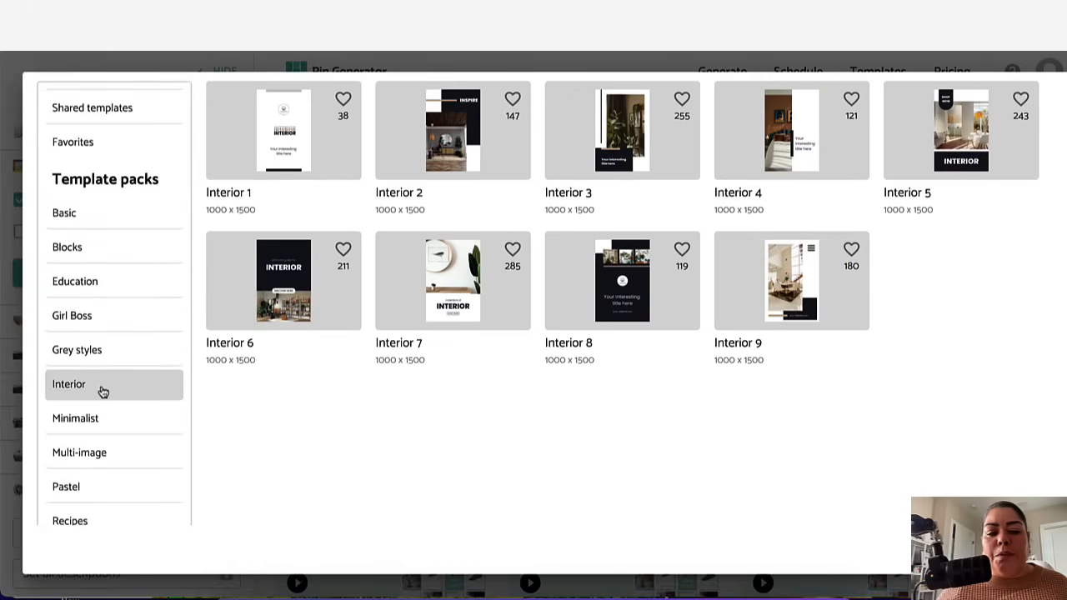
pyautogui.click(85, 421)
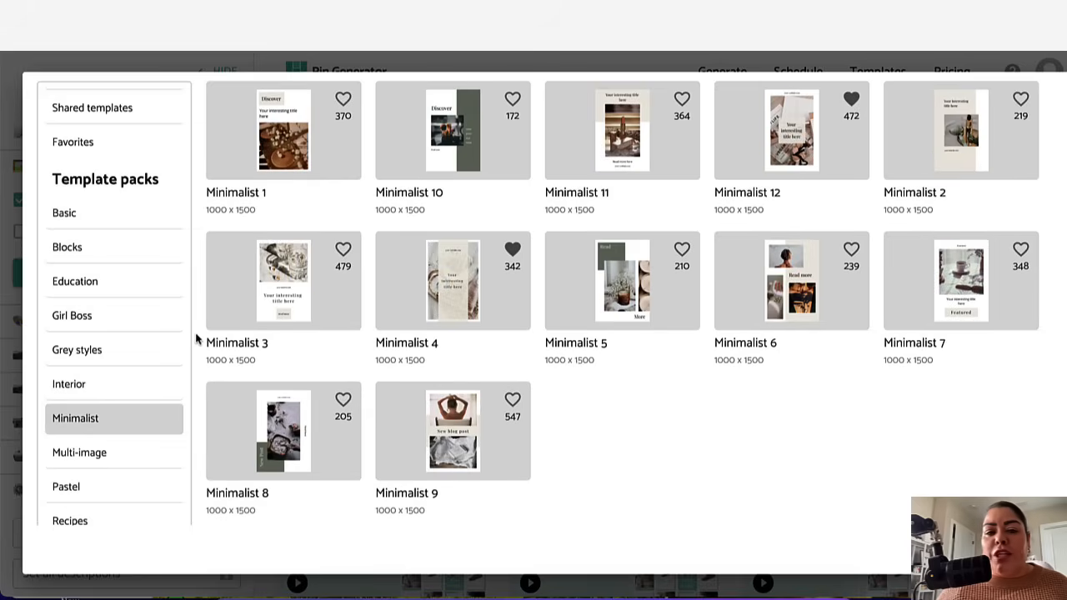
pyautogui.scroll(-1, 141, 395)
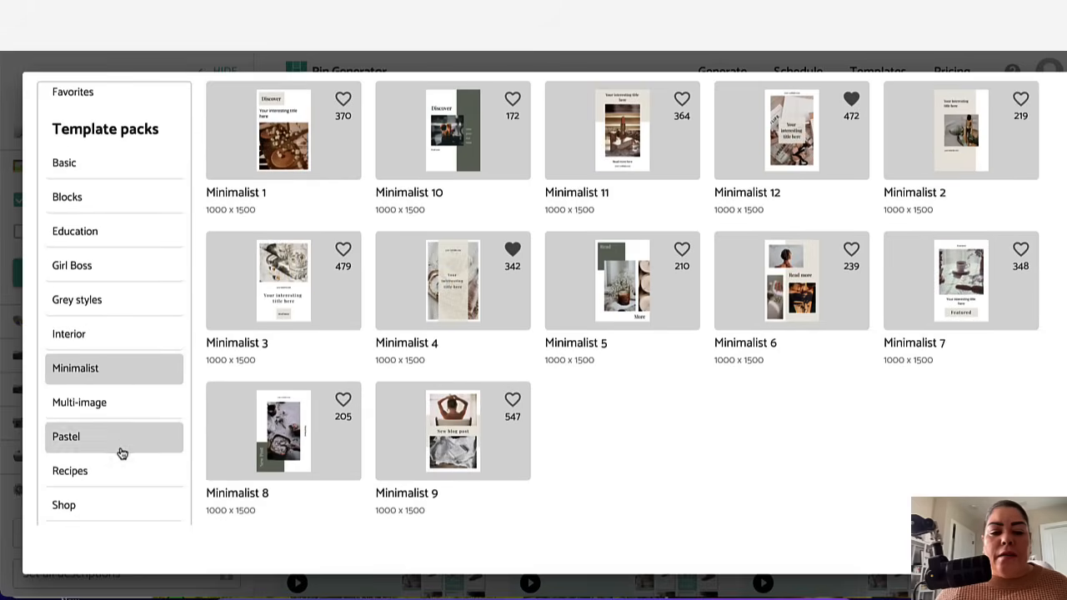
pyautogui.scroll(-1, 122, 447)
pyautogui.click(119, 458)
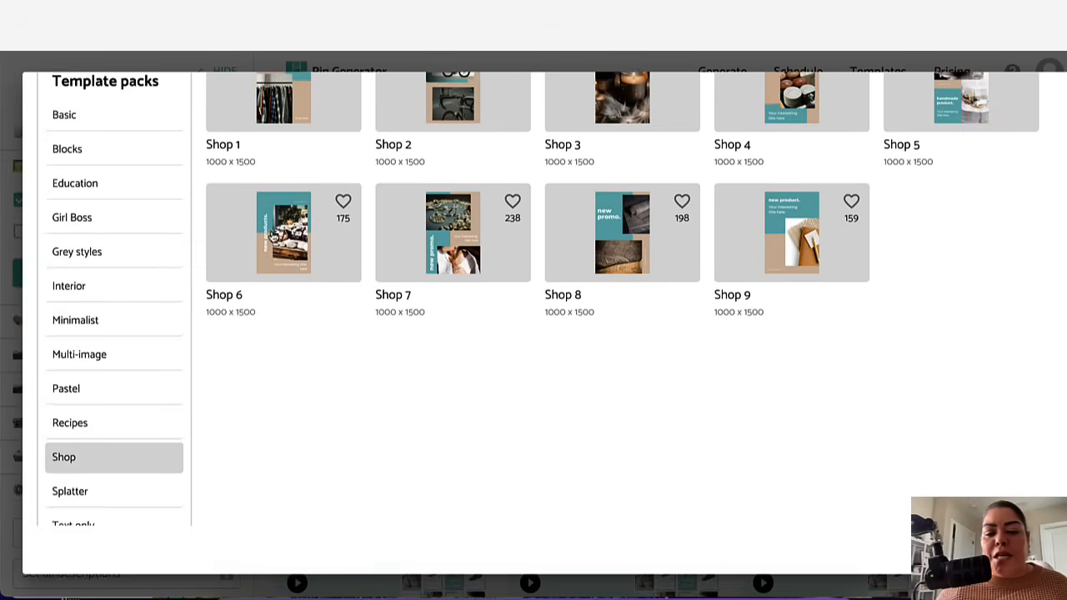
# Step: Browse the Recipes template pack and then the list of your own saved templates
pyautogui.scroll(2, 555, 126)
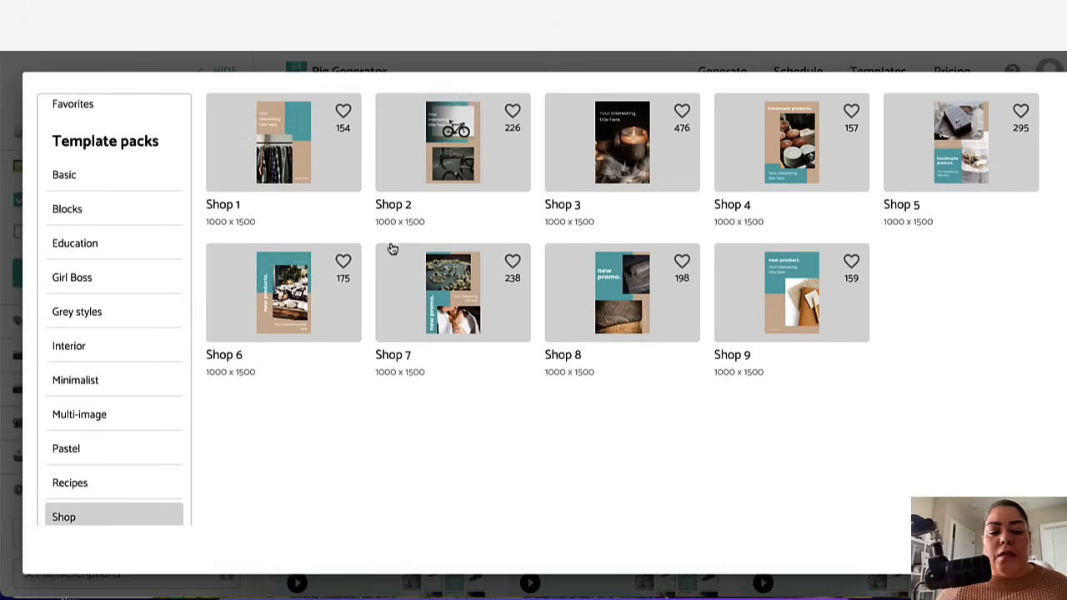
pyautogui.click(113, 482)
pyautogui.scroll(-3, 137, 342)
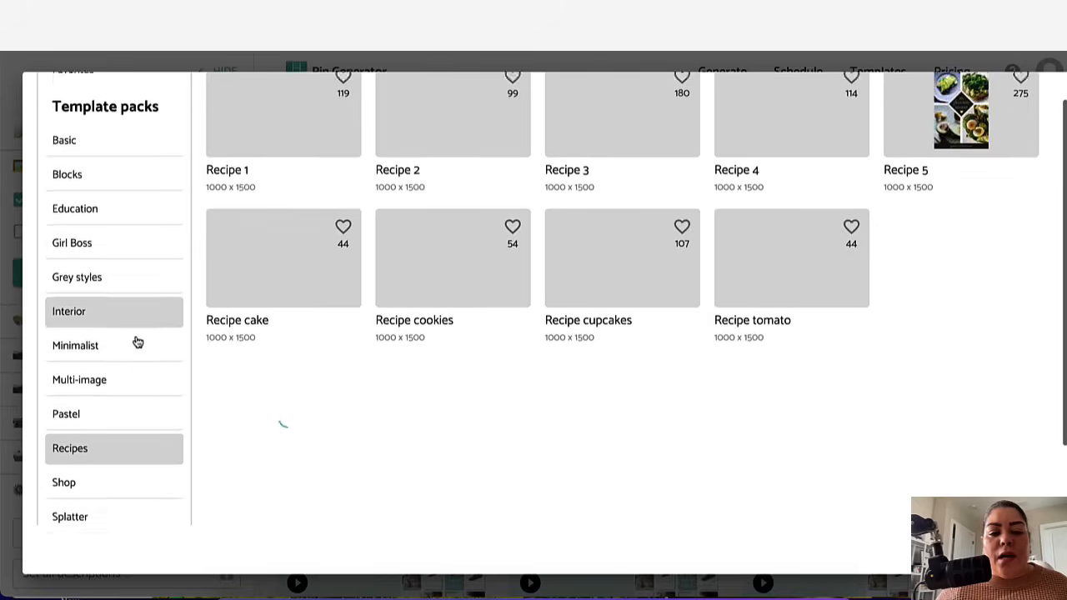
pyautogui.scroll(3, 136, 342)
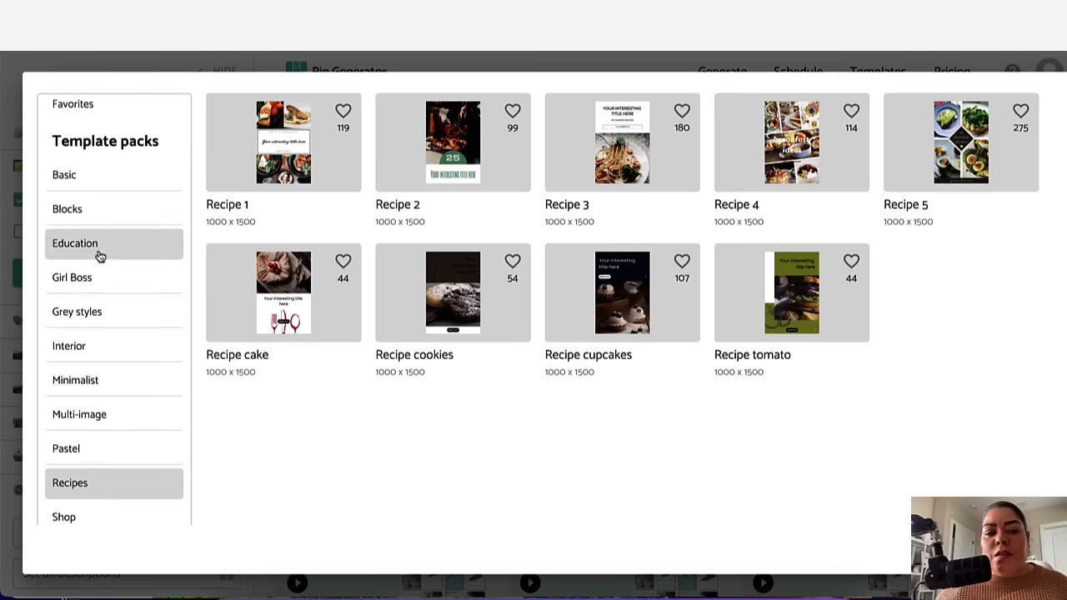
pyautogui.scroll(2, 111, 247)
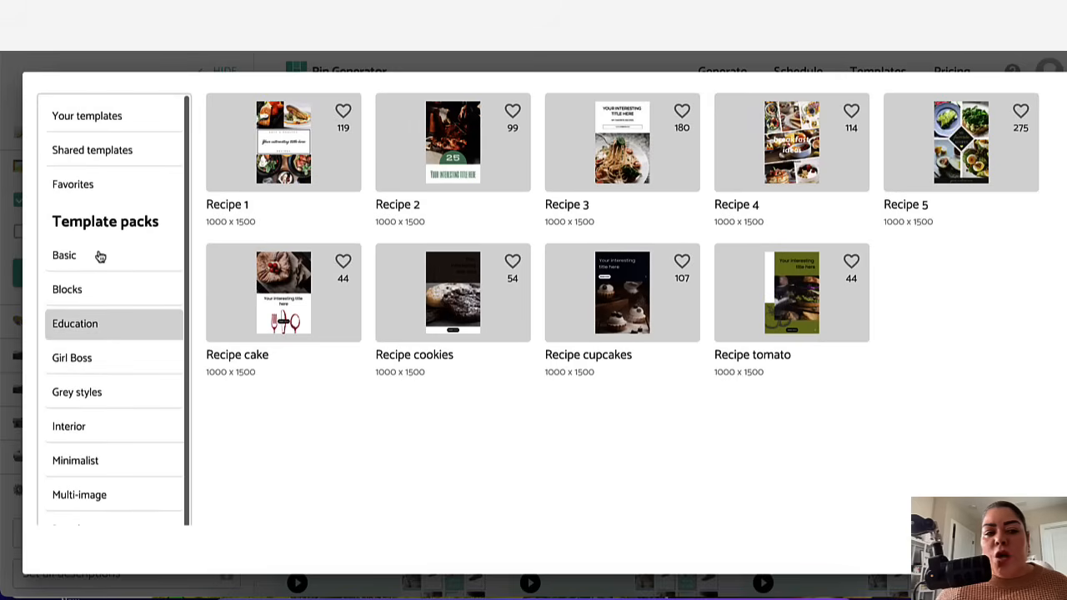
pyautogui.click(92, 129)
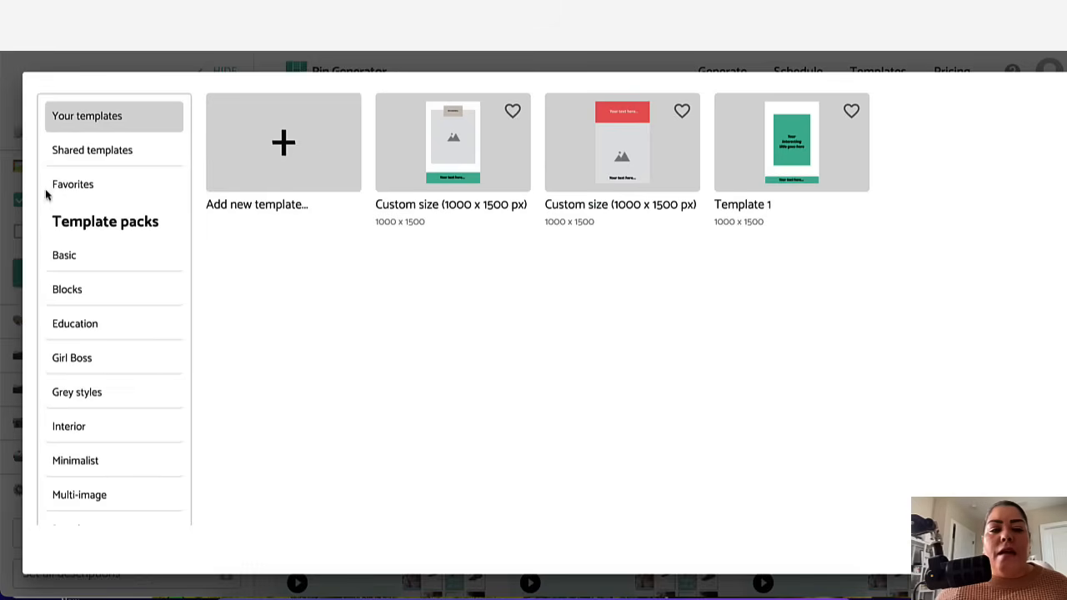
# Step: Open the Girl Boss template pack and mark Girl Boss 1 as a favourite
pyautogui.click(105, 359)
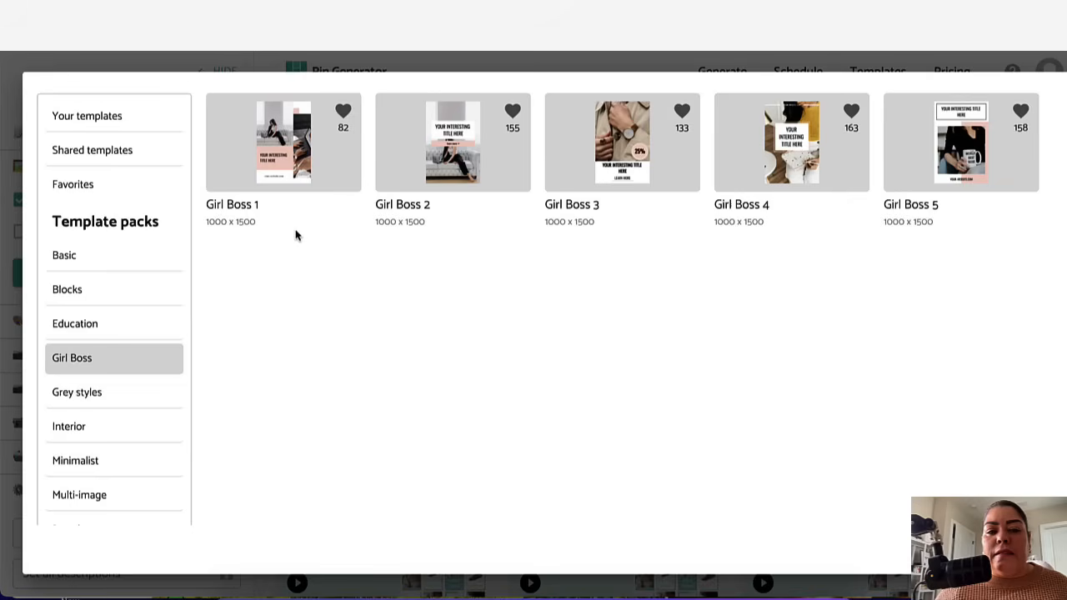
pyautogui.click(341, 111)
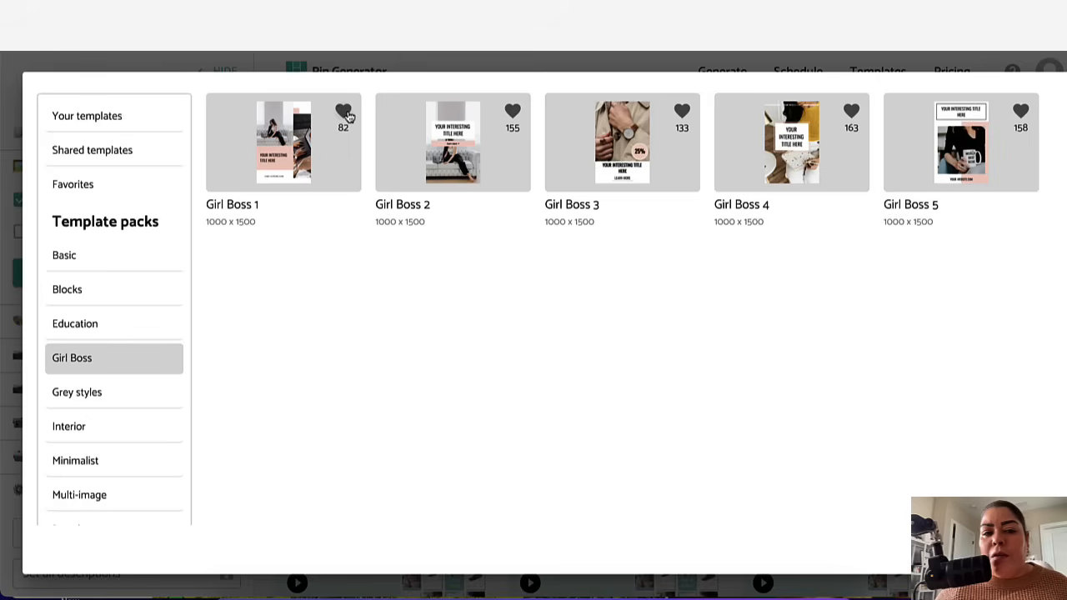
# Step: Review the favourite templates and the Basic pack, then close the template selection dialog
pyautogui.click(98, 195)
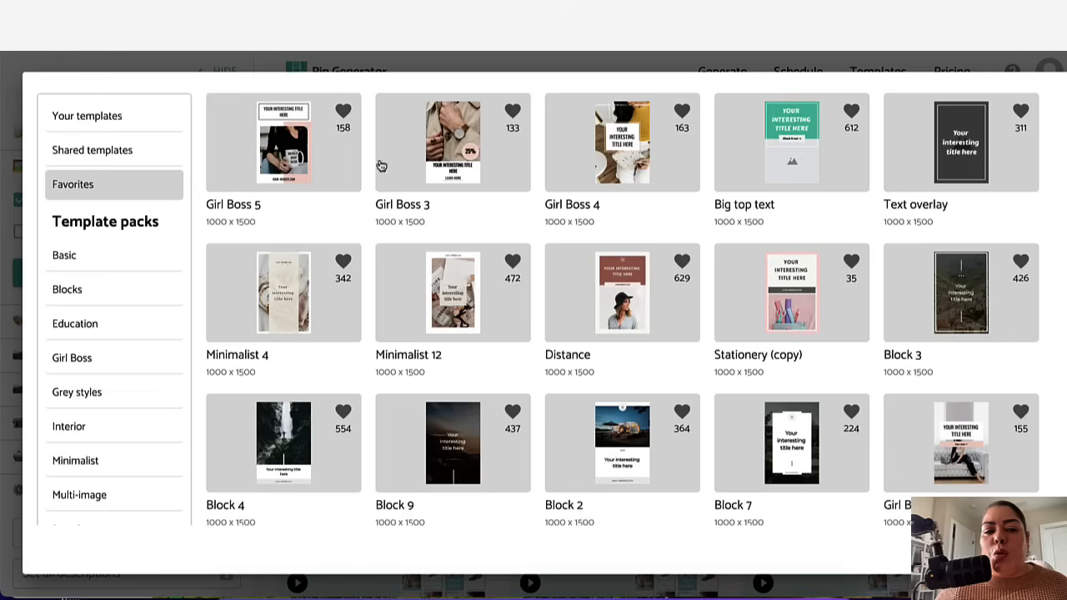
pyautogui.scroll(-3, 646, 448)
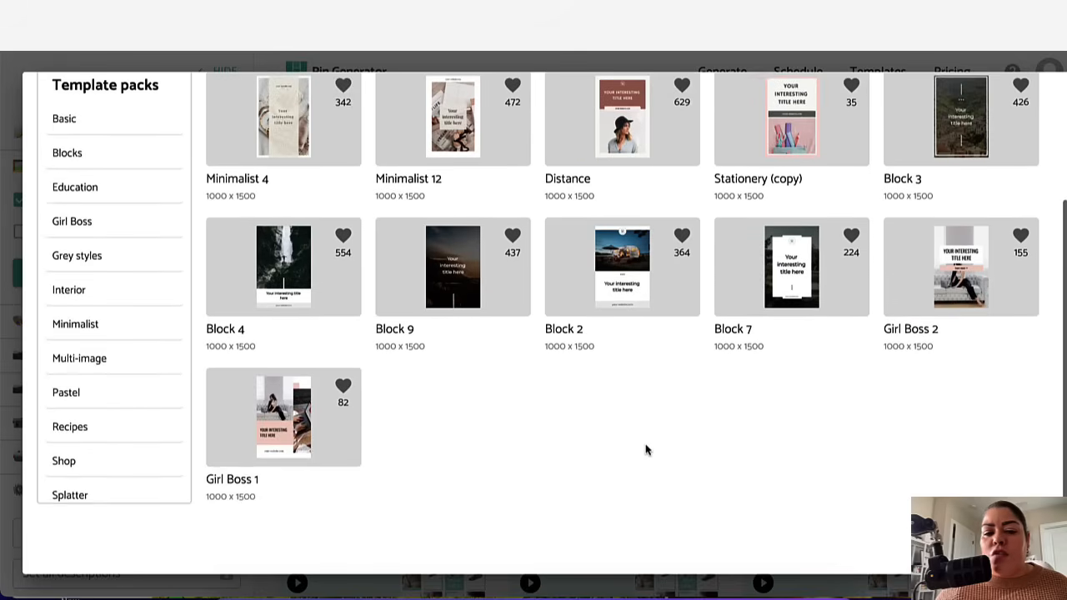
pyautogui.scroll(3, 645, 448)
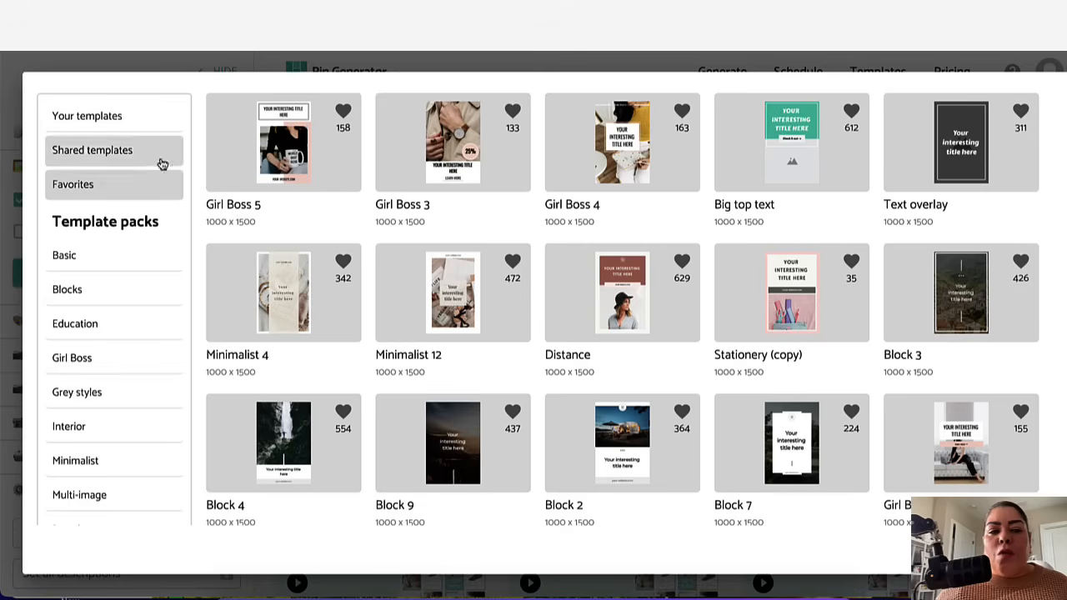
pyautogui.click(112, 265)
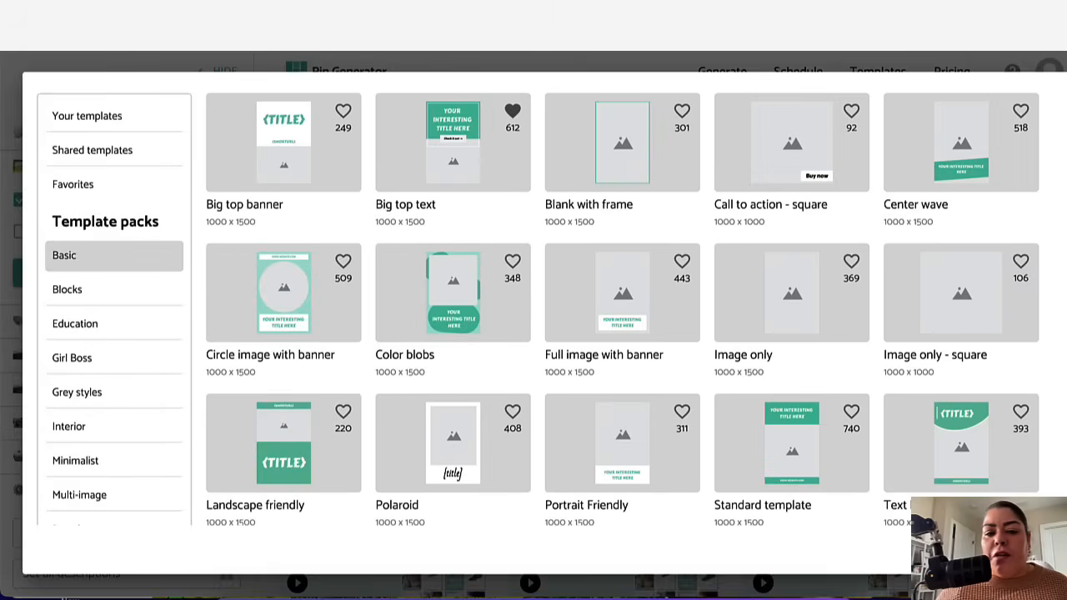
pyautogui.click(112, 189)
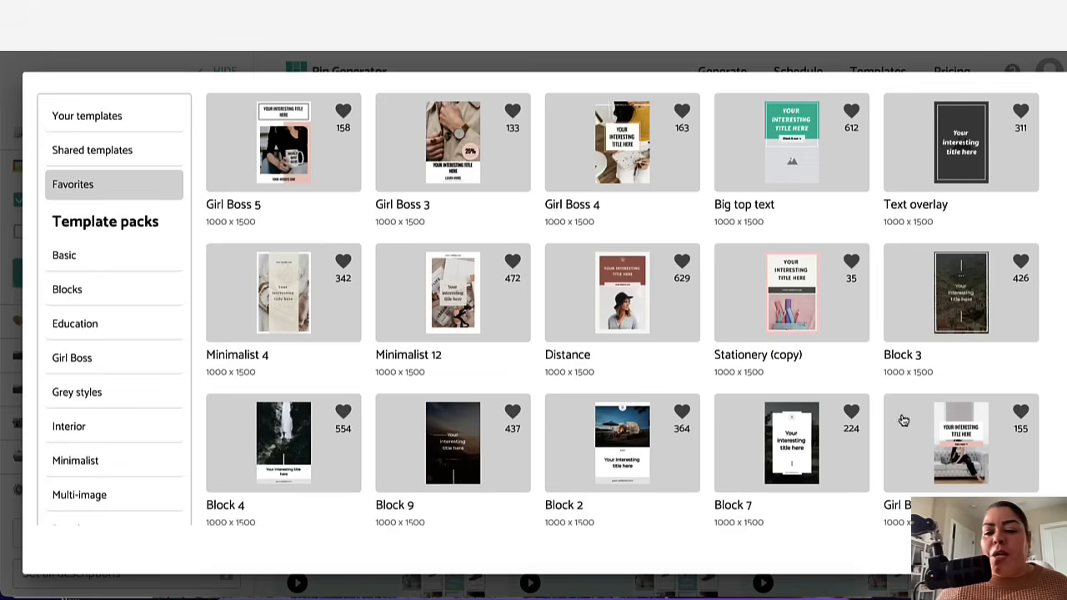
pyautogui.press('Escape')
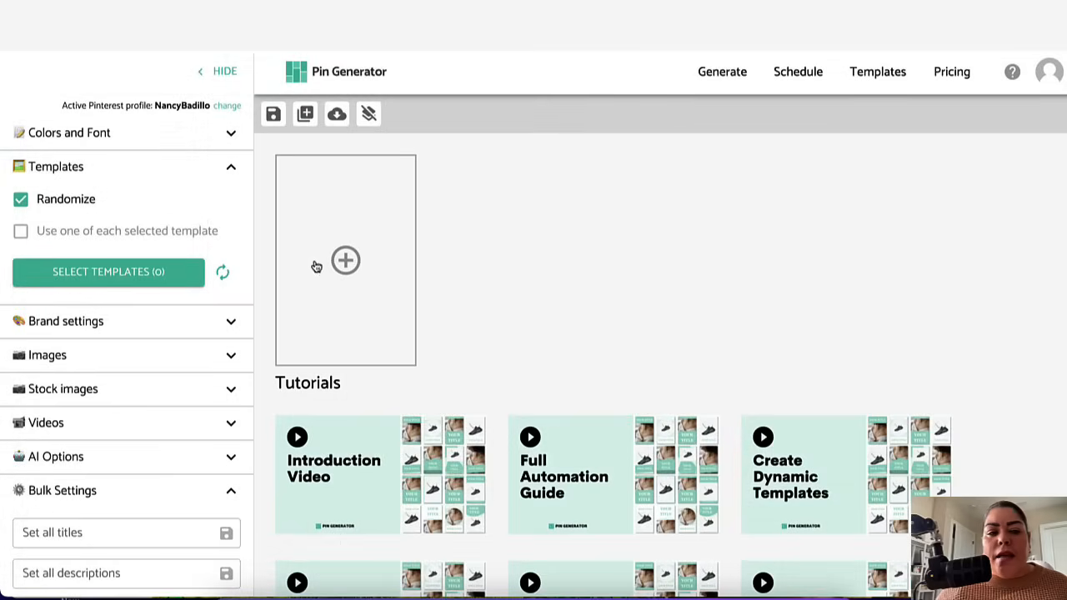
# Step: Collapse the Templates section in the settings sidebar
pyautogui.scroll(-1, 202, 334)
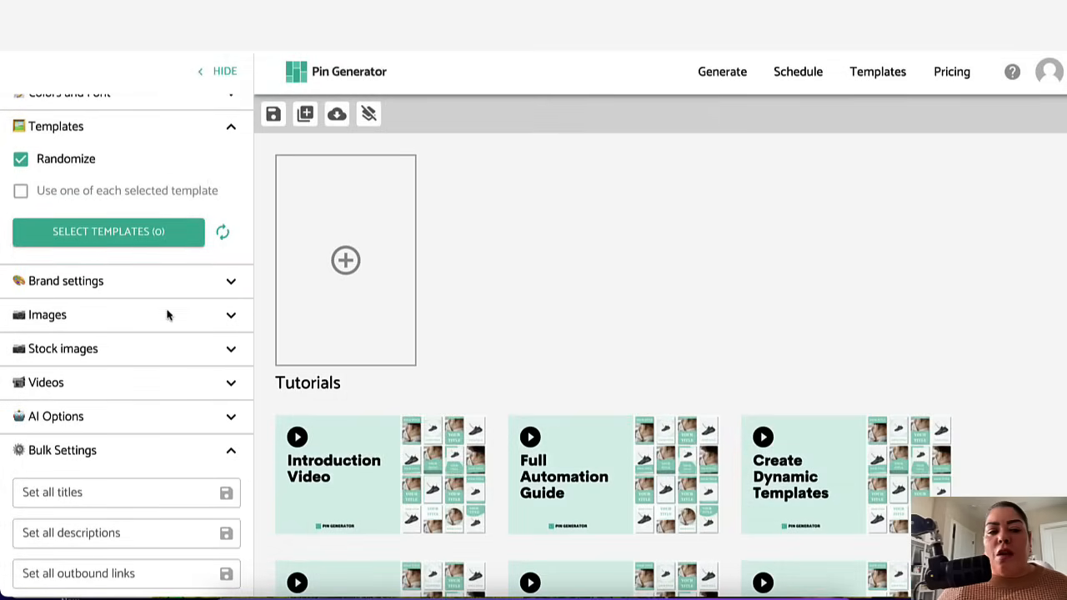
pyautogui.scroll(1, 232, 242)
pyautogui.click(231, 191)
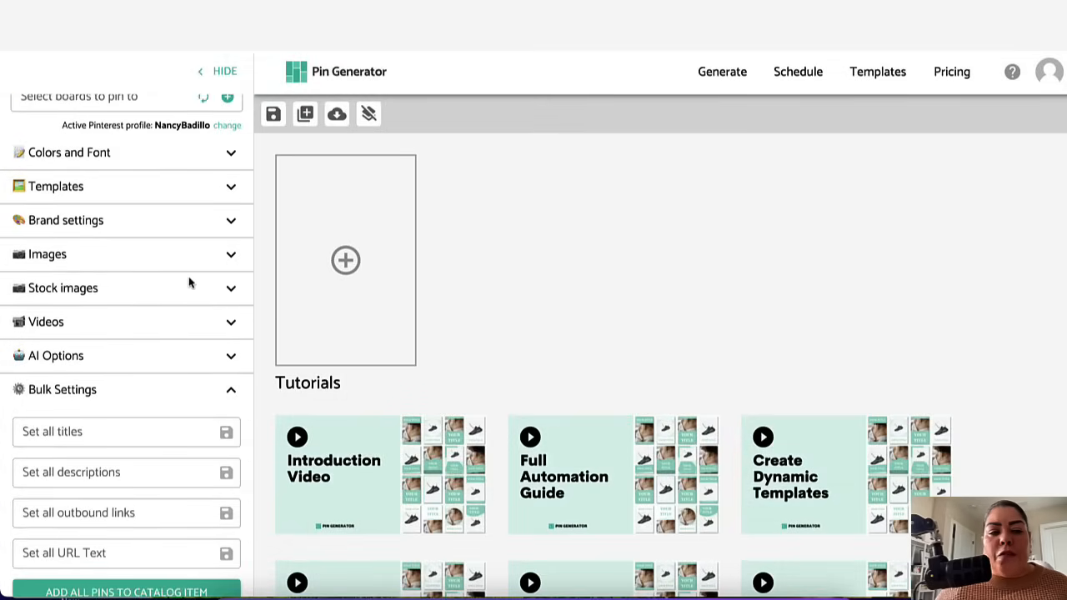
# Step: Expand Brand settings and set the brand name to the creator's website domain from the suggestions
pyautogui.scroll(-1, 167, 238)
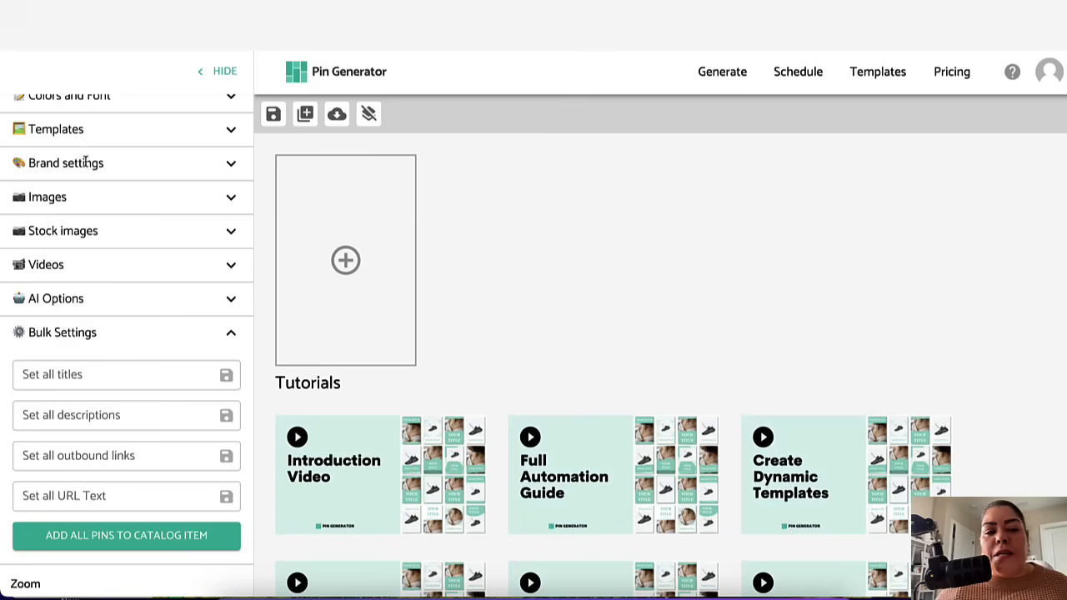
pyautogui.click(230, 166)
pyautogui.scroll(-1, 134, 260)
pyautogui.click(55, 262)
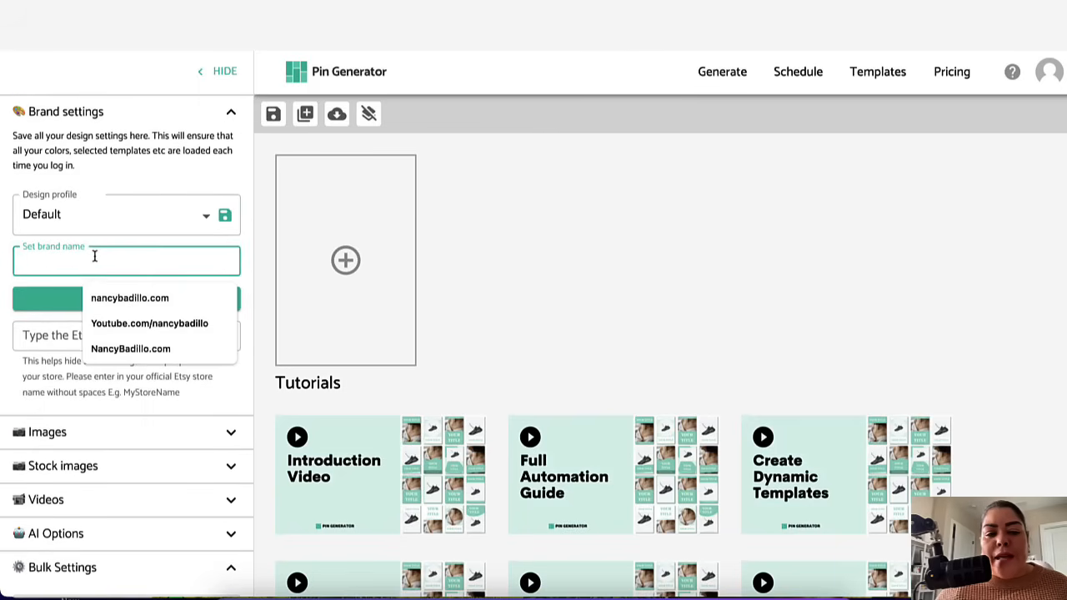
pyautogui.click(127, 300)
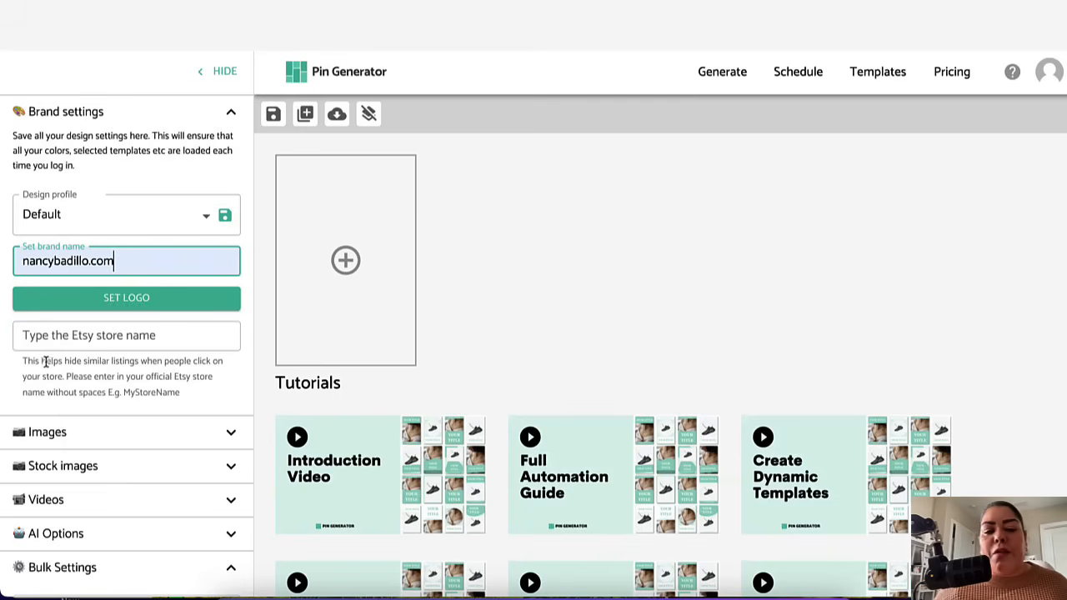
# Step: Leave the Etsy store name field empty and collapse the Brand settings section
pyautogui.click(23, 337)
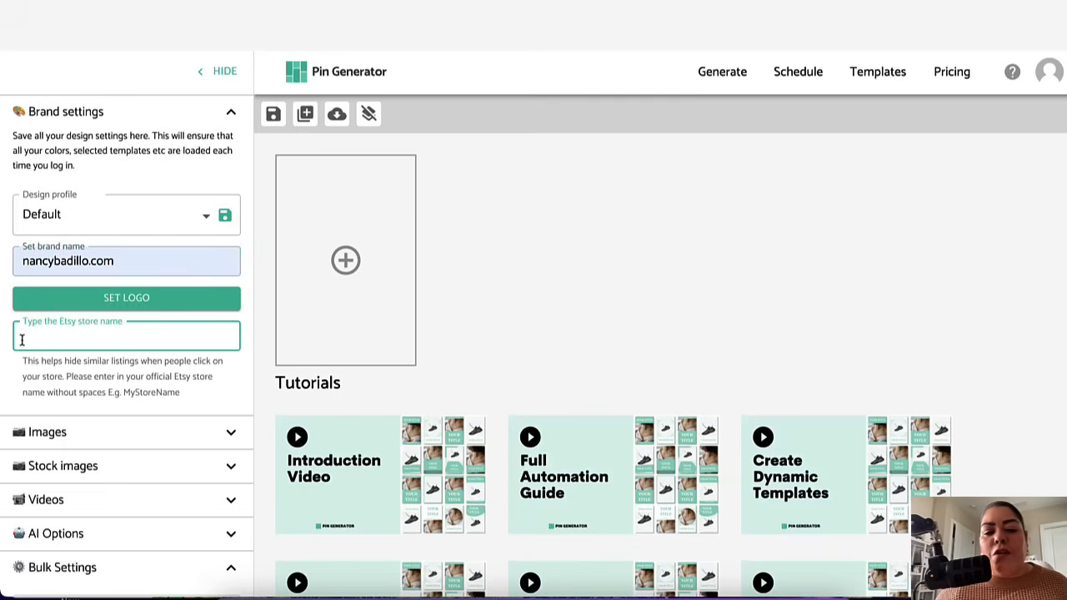
pyautogui.scroll(-1, 108, 349)
pyautogui.scroll(-2, 187, 376)
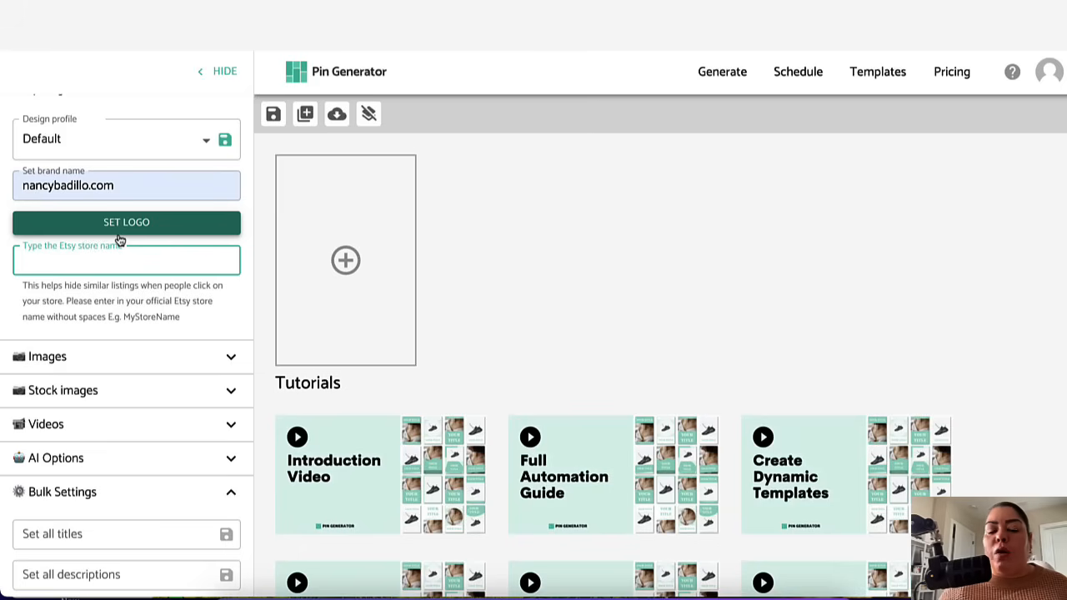
pyautogui.scroll(2, 119, 241)
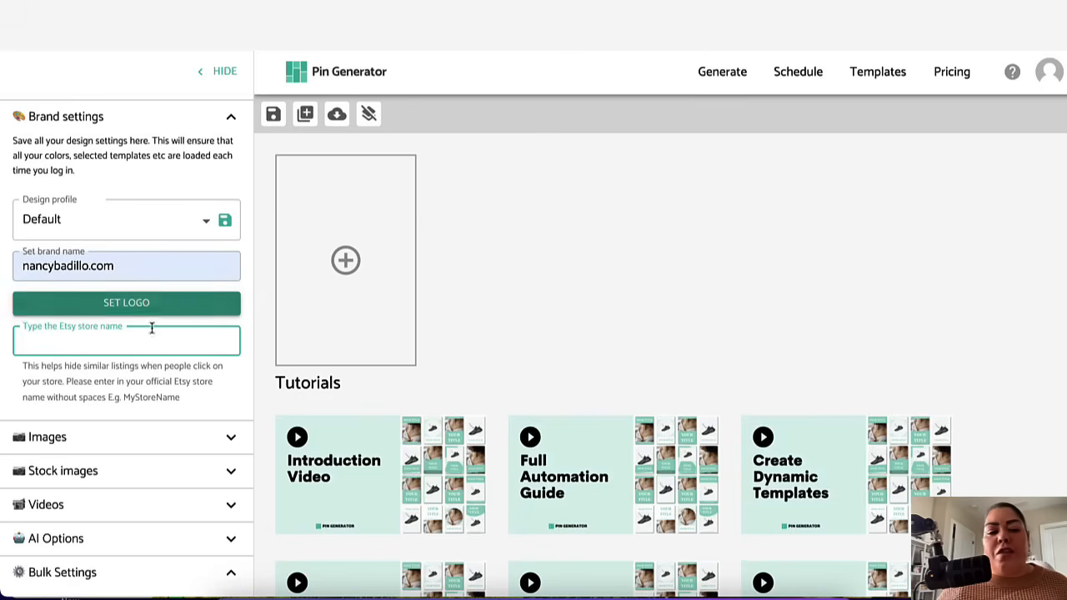
pyautogui.click(230, 117)
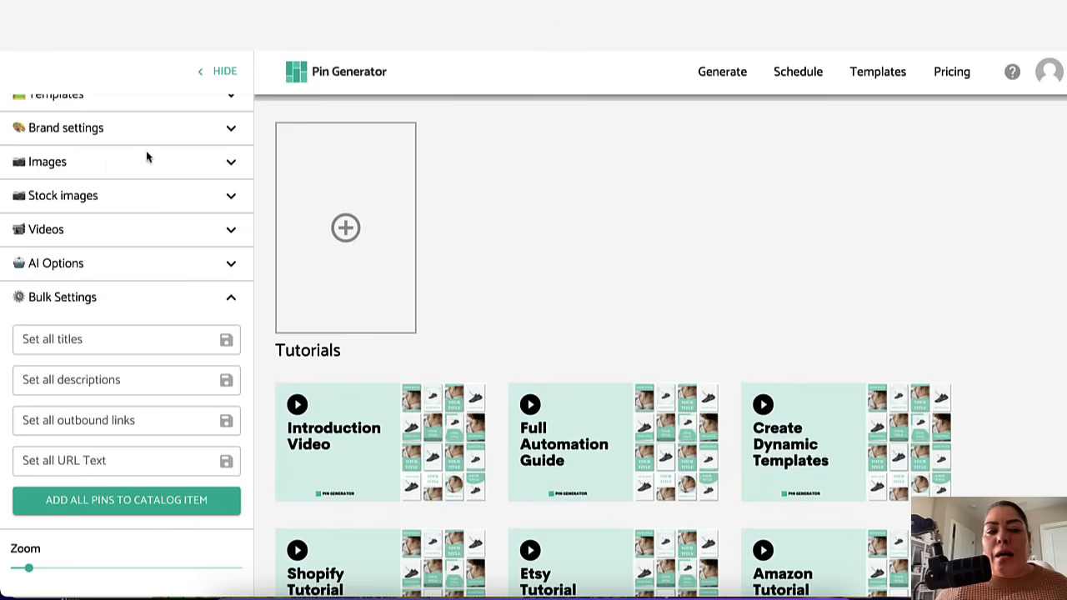
# Step: Open the Images section, browse through the uploaded images, and collapse it again
pyautogui.click(231, 163)
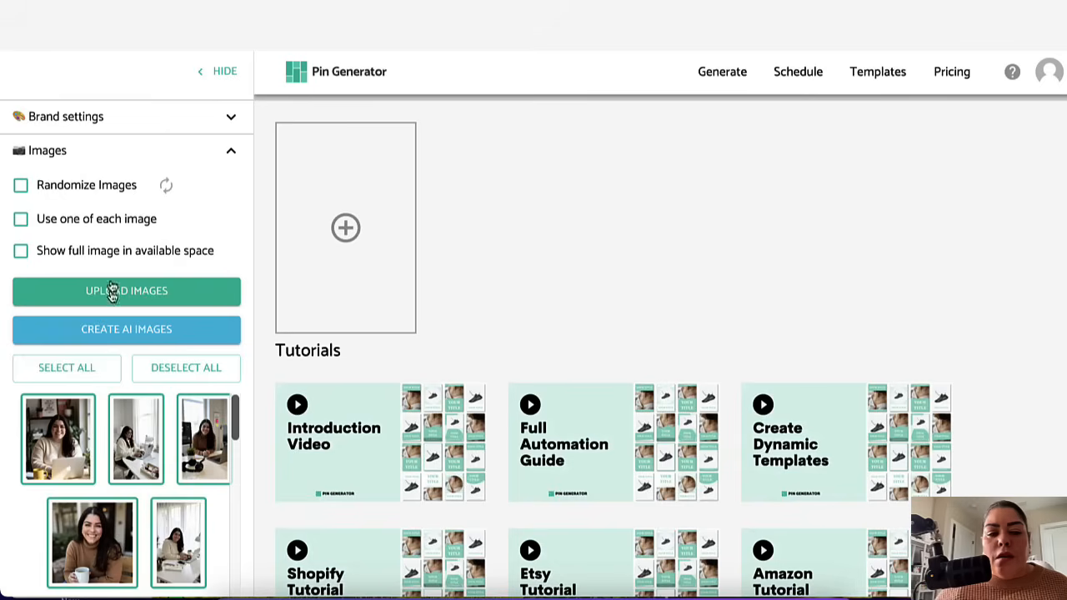
pyautogui.scroll(-1, 114, 345)
pyautogui.scroll(-3, 159, 485)
pyautogui.scroll(-5, 158, 485)
pyautogui.scroll(-5, 157, 484)
pyautogui.scroll(-5, 157, 484)
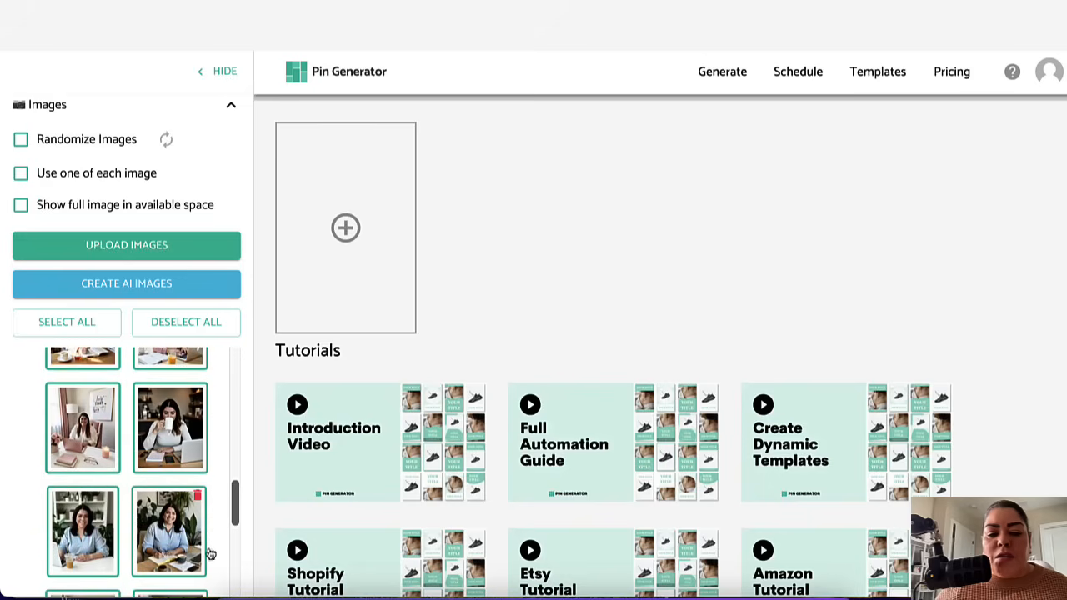
pyautogui.scroll(15, 192, 526)
pyautogui.scroll(3, 171, 514)
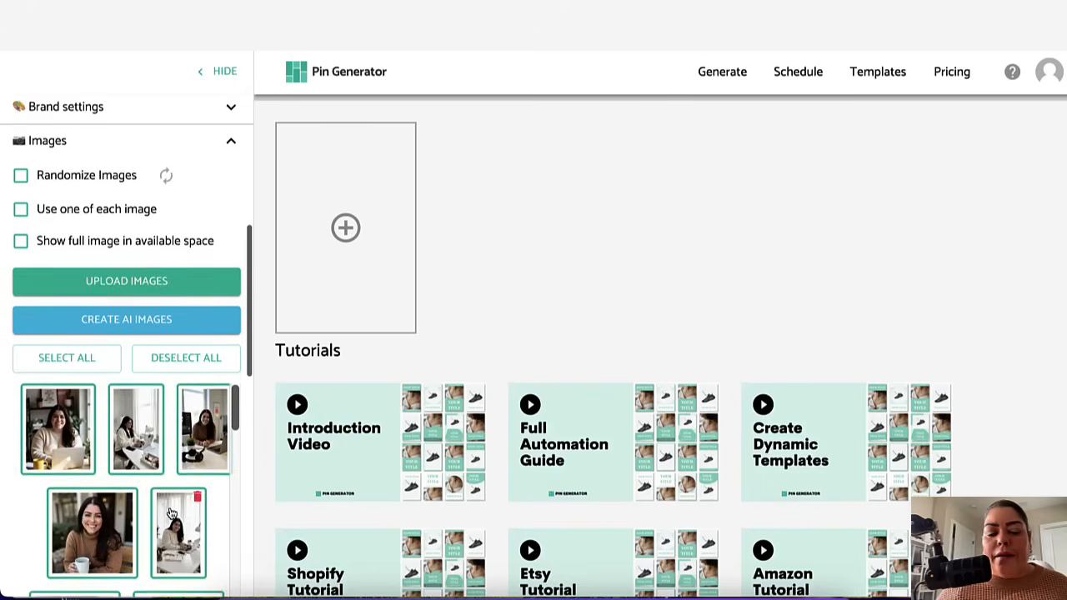
pyautogui.scroll(-2, 171, 513)
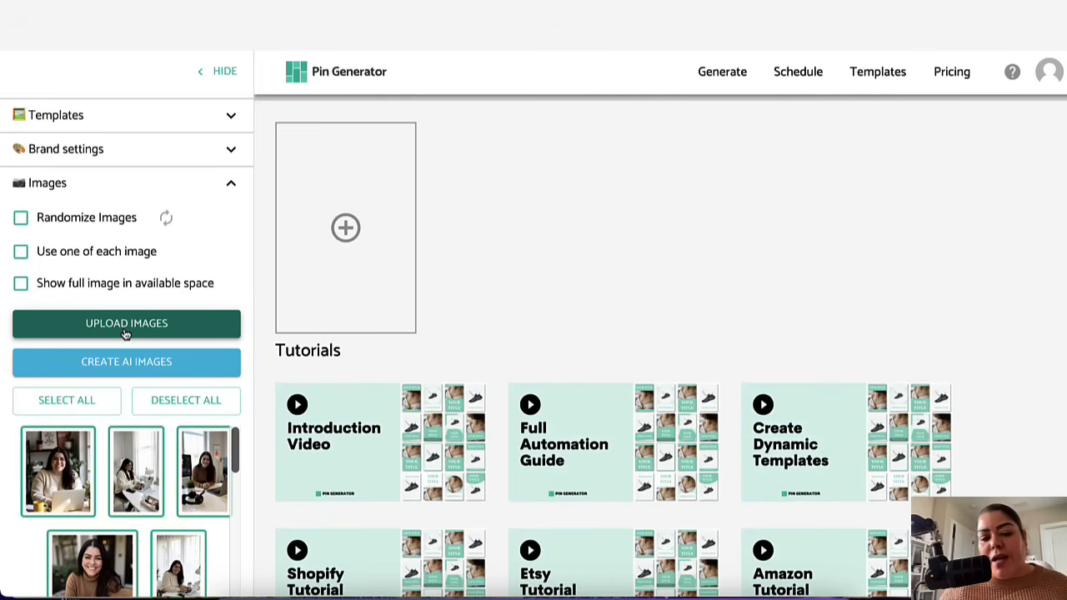
pyautogui.scroll(1, 51, 298)
pyautogui.scroll(-1, 51, 299)
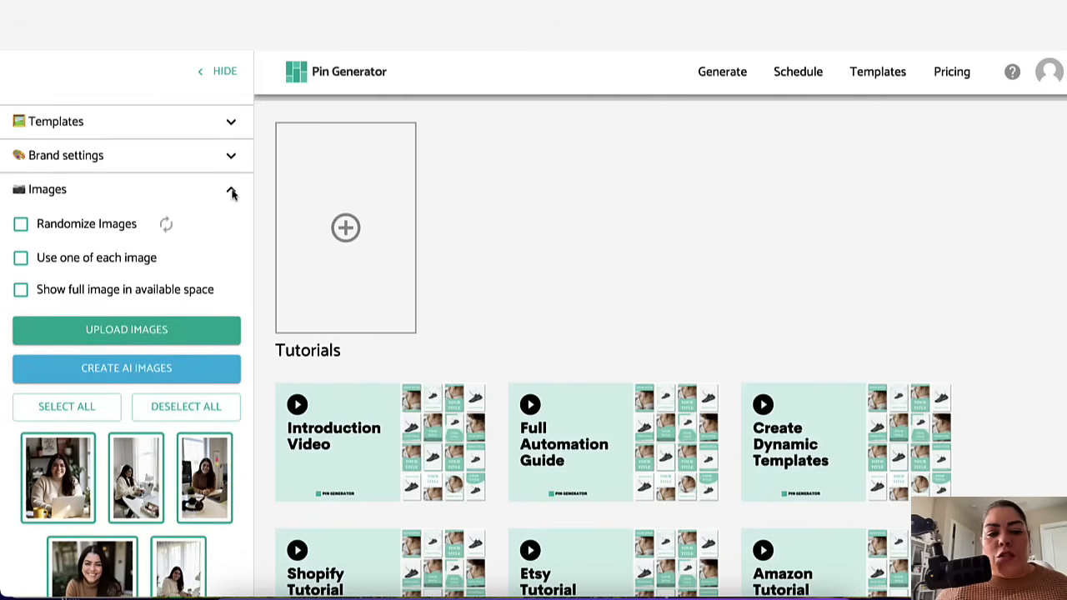
pyautogui.click(232, 192)
# Step: Expand Stock images and search stock images for small business owner
pyautogui.scroll(-1, 169, 342)
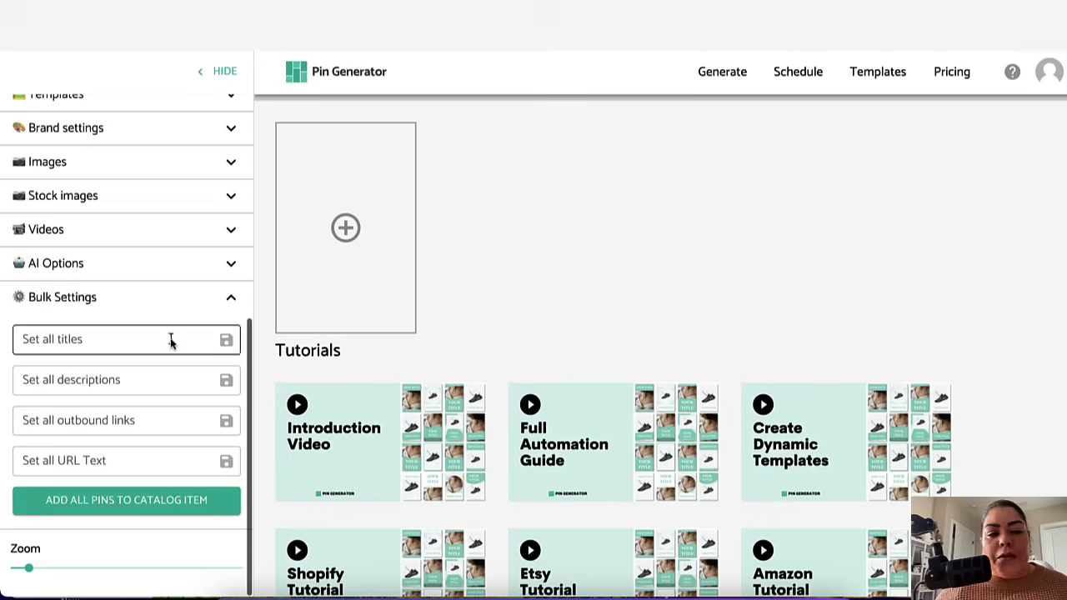
pyautogui.click(163, 205)
pyautogui.click(104, 246)
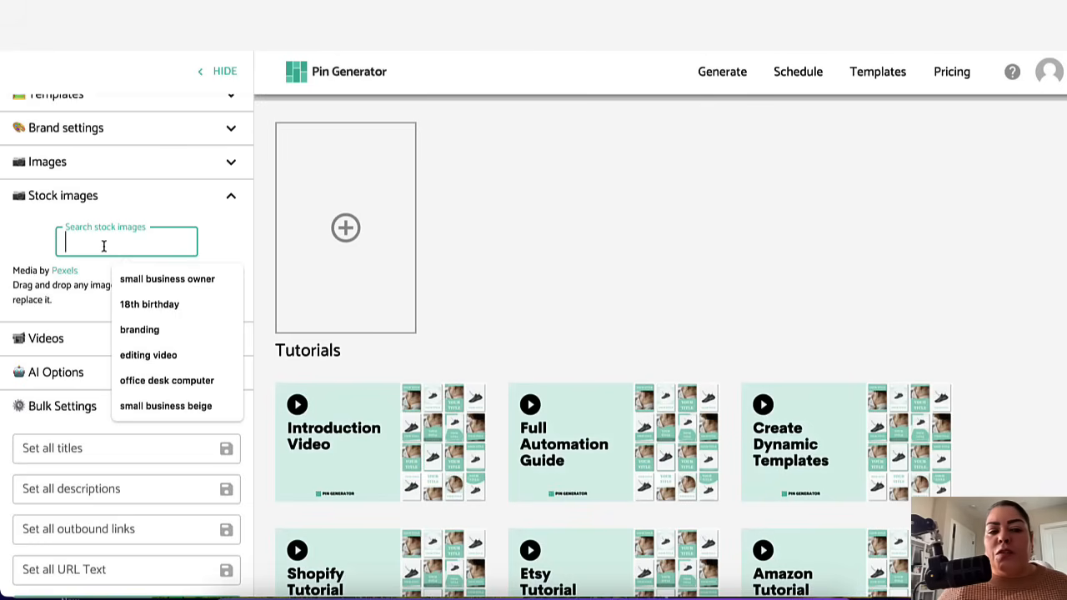
pyautogui.click(156, 279)
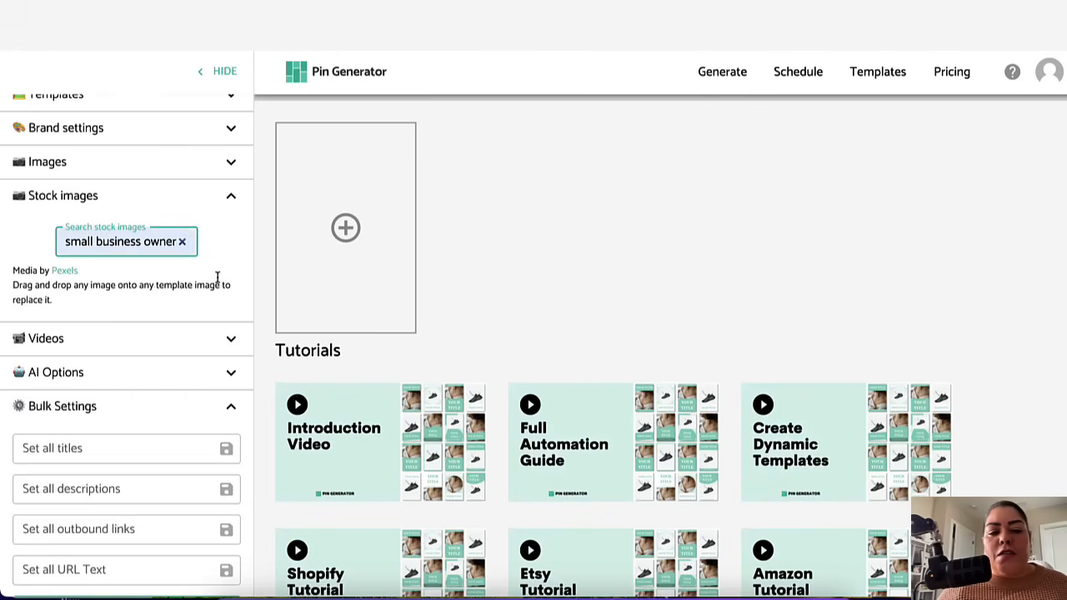
# Step: Load more small business owner stock image results and scroll through them
pyautogui.scroll(-2, 197, 421)
pyautogui.scroll(-10, 197, 421)
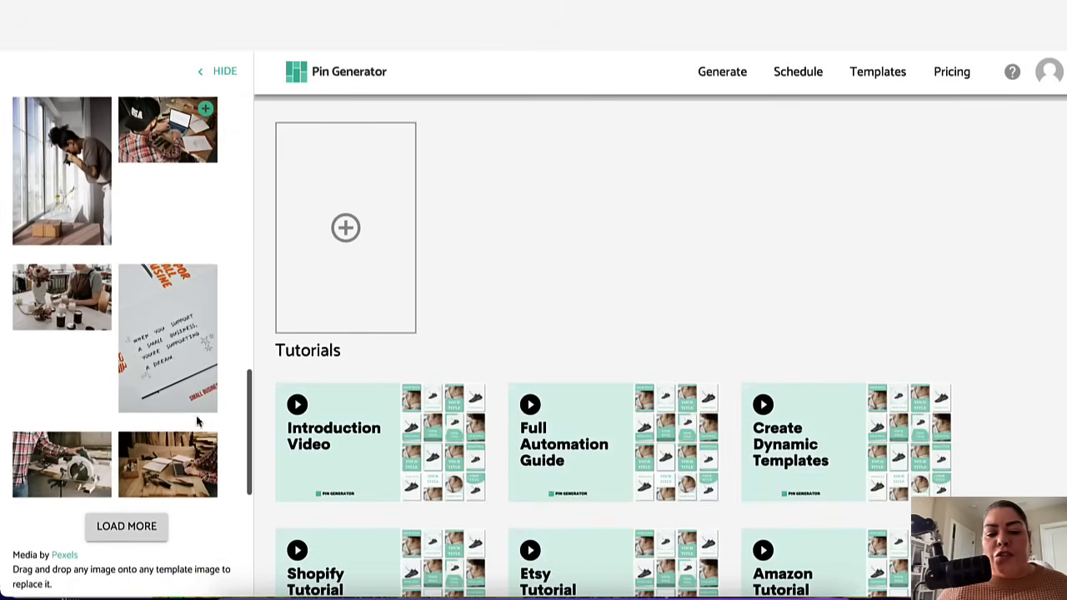
pyautogui.click(144, 499)
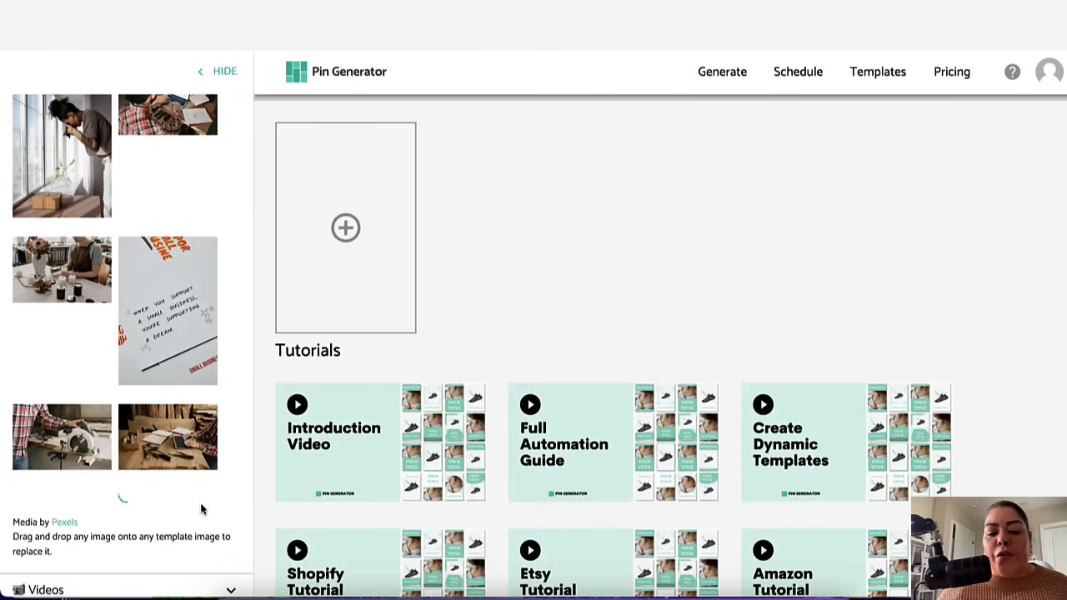
pyautogui.scroll(-5, 201, 504)
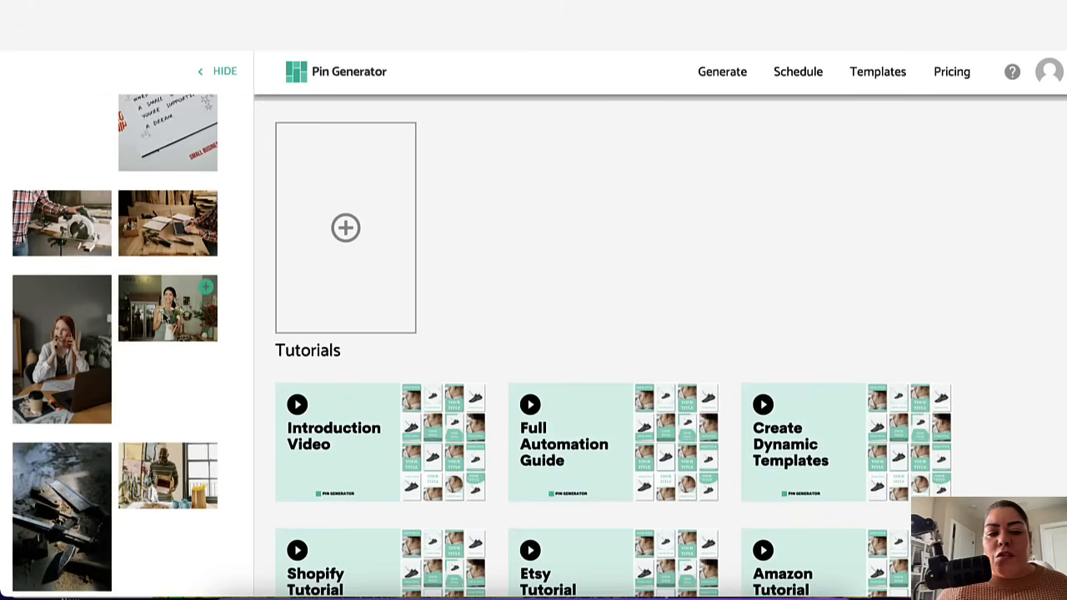
pyautogui.scroll(15, 164, 335)
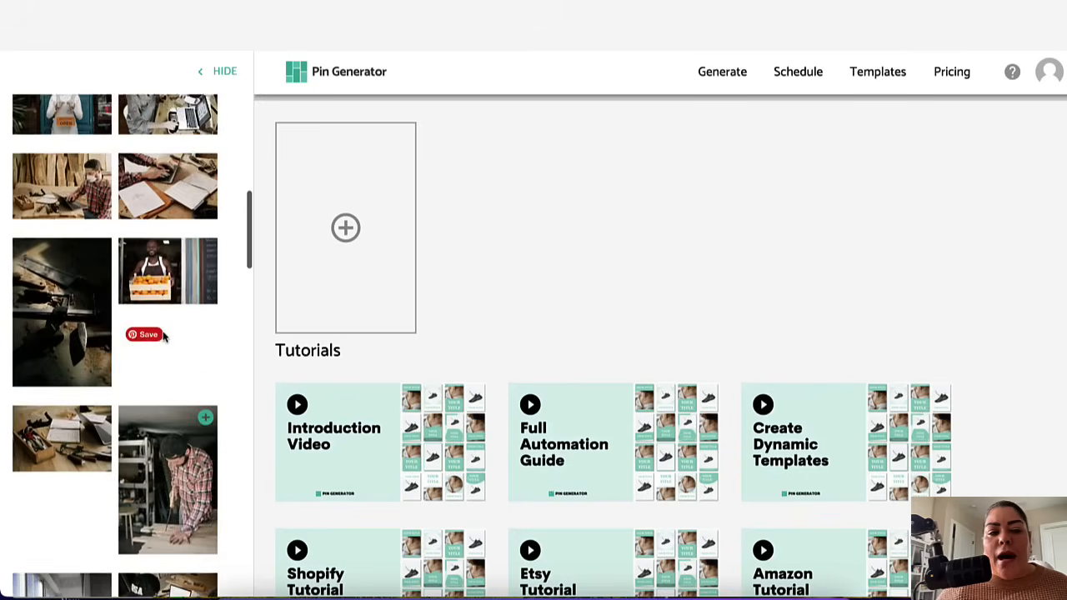
pyautogui.scroll(-3, 164, 335)
pyautogui.scroll(-15, 164, 335)
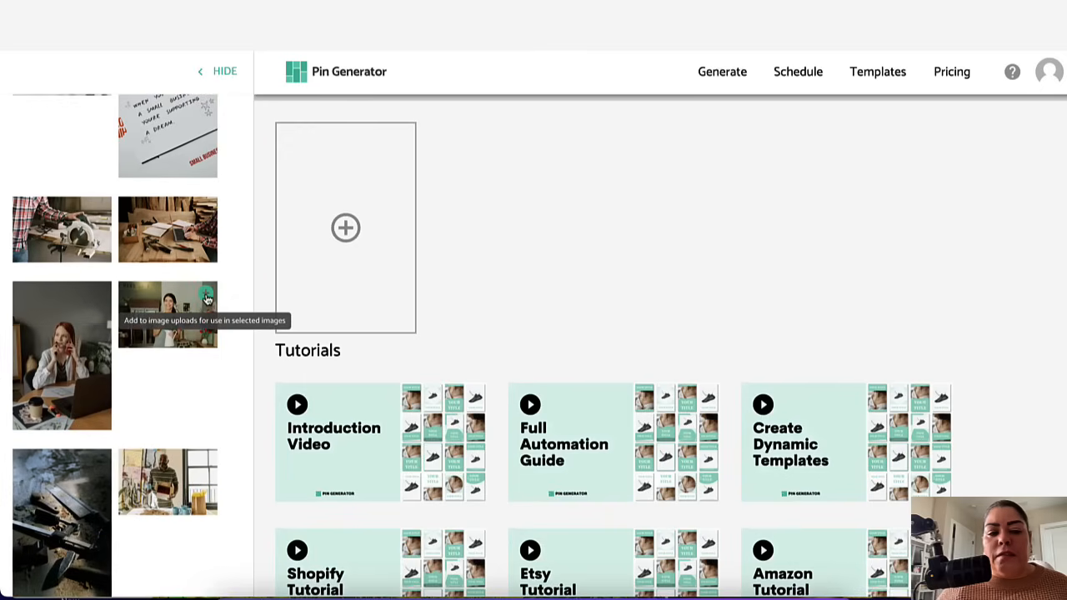
# Step: Collapse the Stock images section, then briefly open and close the Images section
pyautogui.scroll(-5, 174, 267)
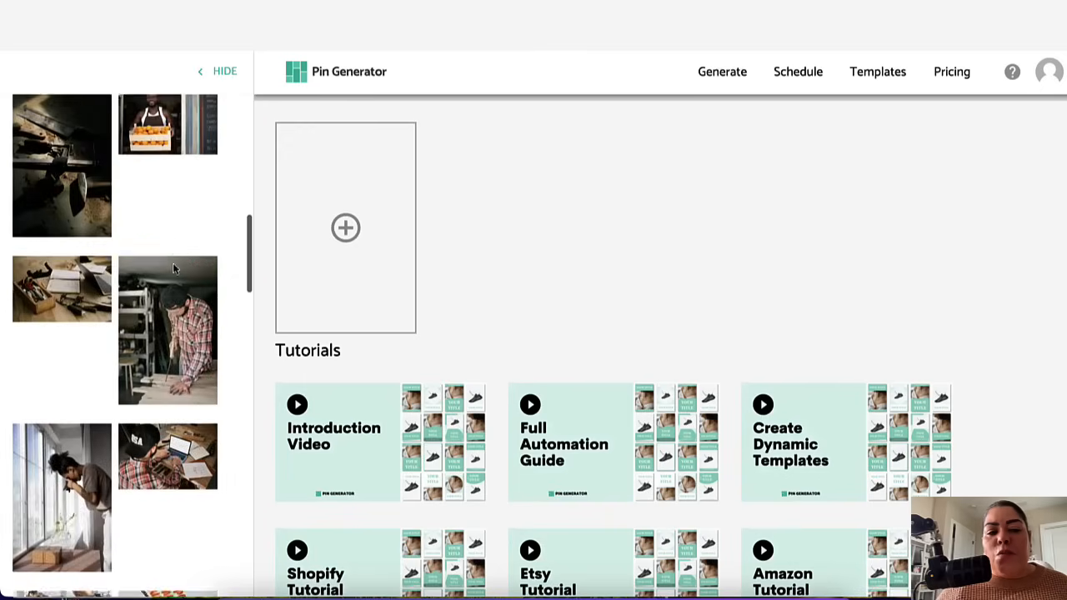
pyautogui.scroll(3, 175, 268)
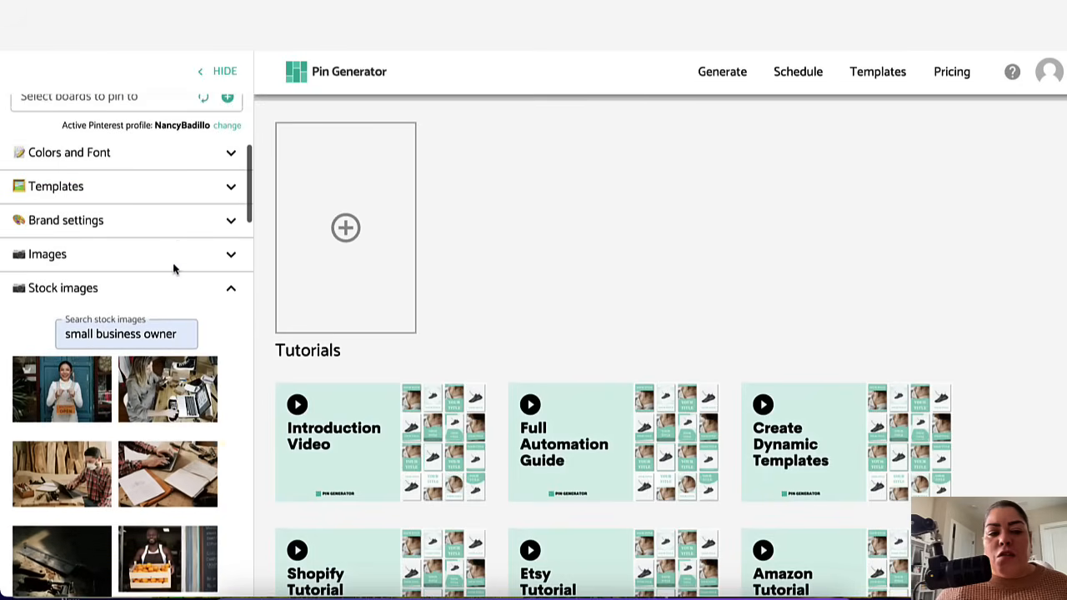
pyautogui.click(231, 289)
pyautogui.click(232, 256)
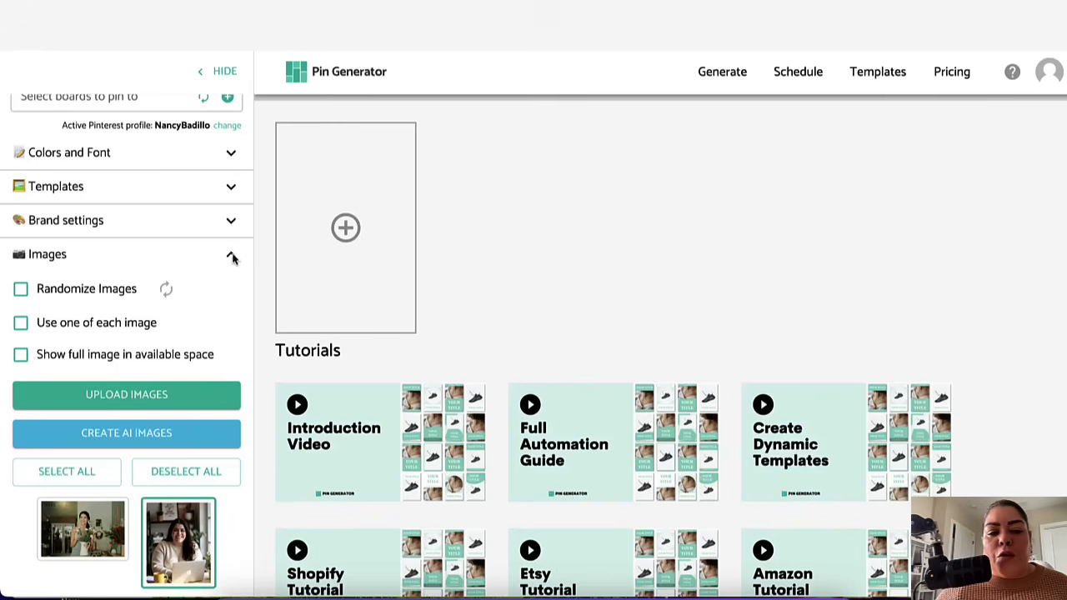
pyautogui.click(231, 257)
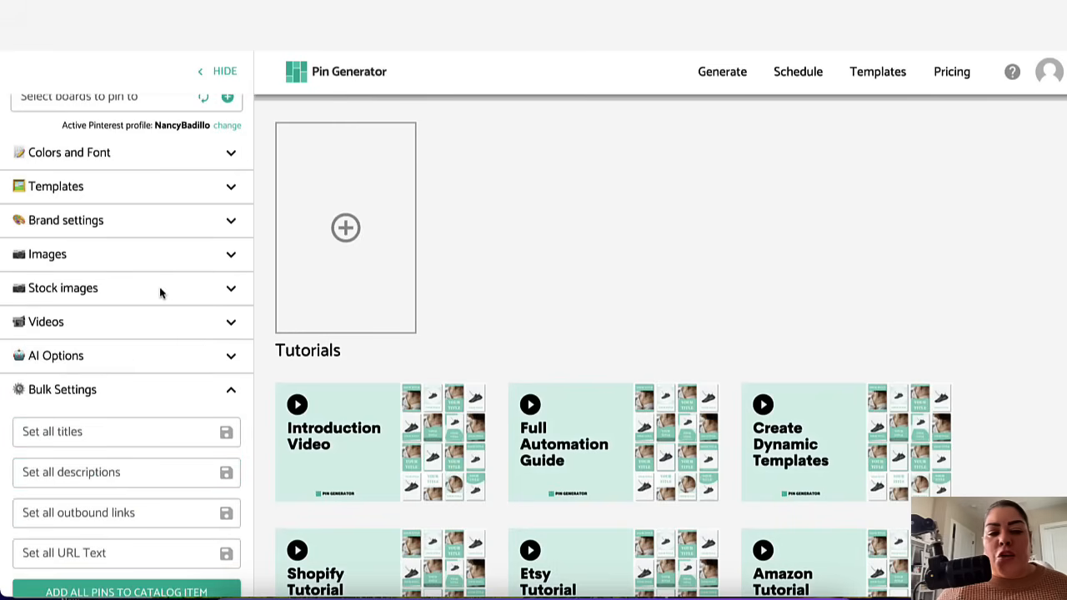
# Step: Expand the Videos section and search stock videos for small business owners
pyautogui.click(231, 325)
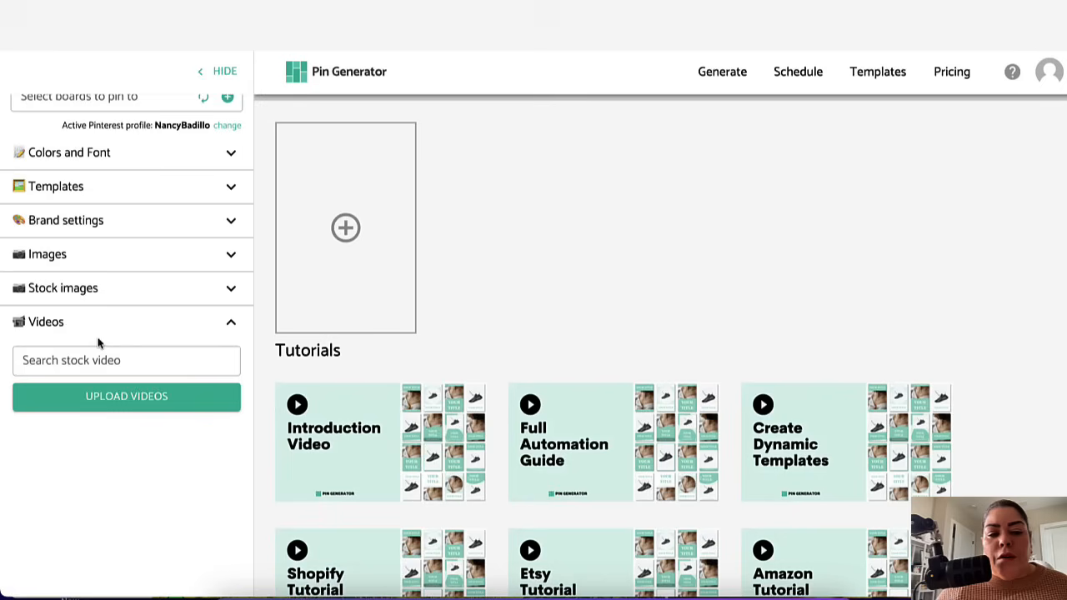
pyautogui.click(57, 360)
pyautogui.write('small business owners')
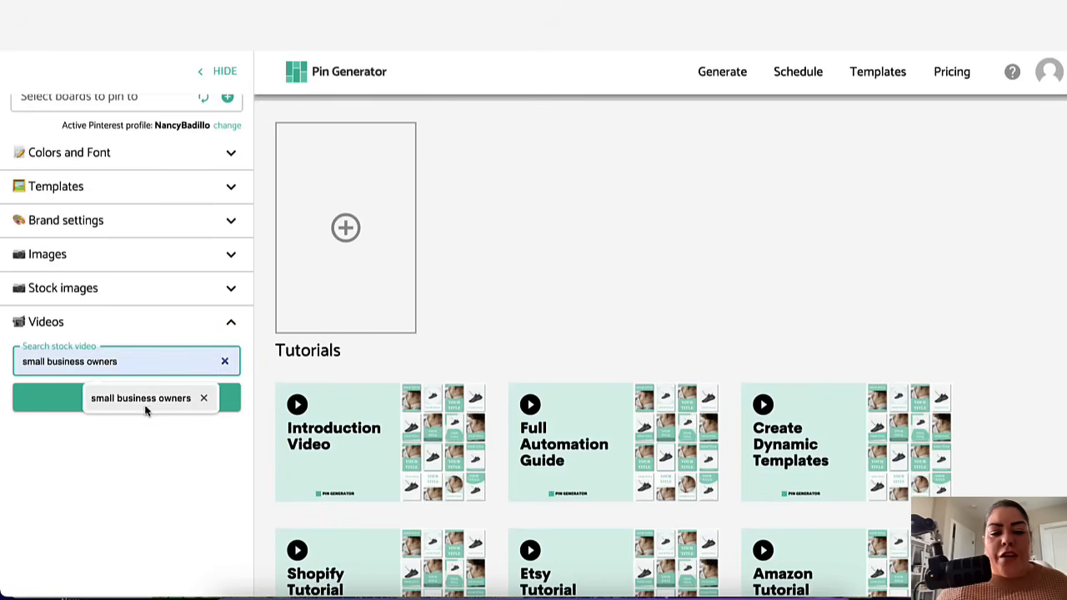
pyautogui.click(145, 404)
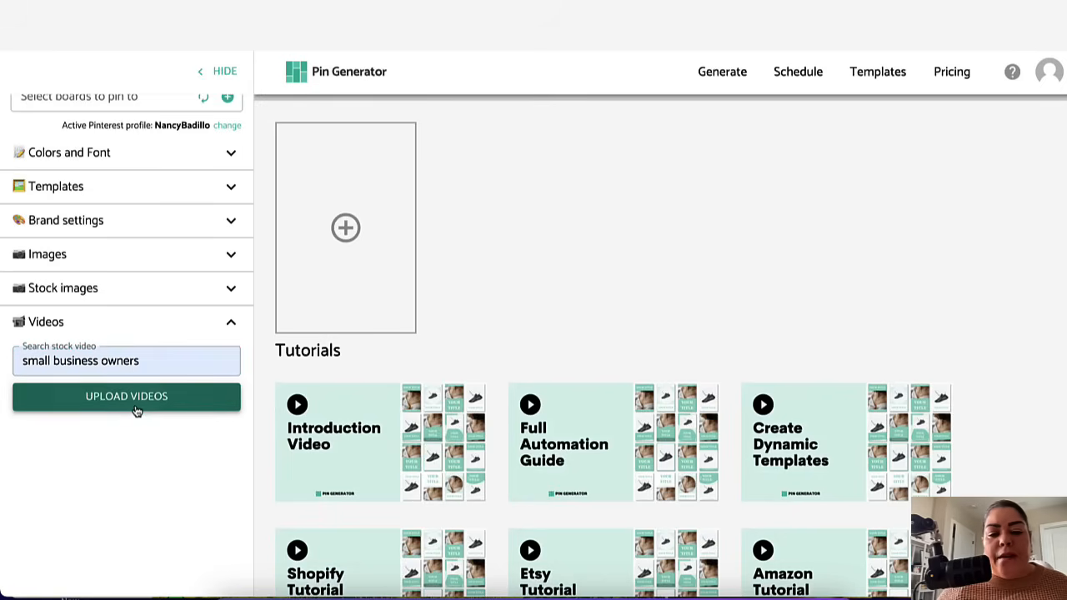
pyautogui.click(136, 406)
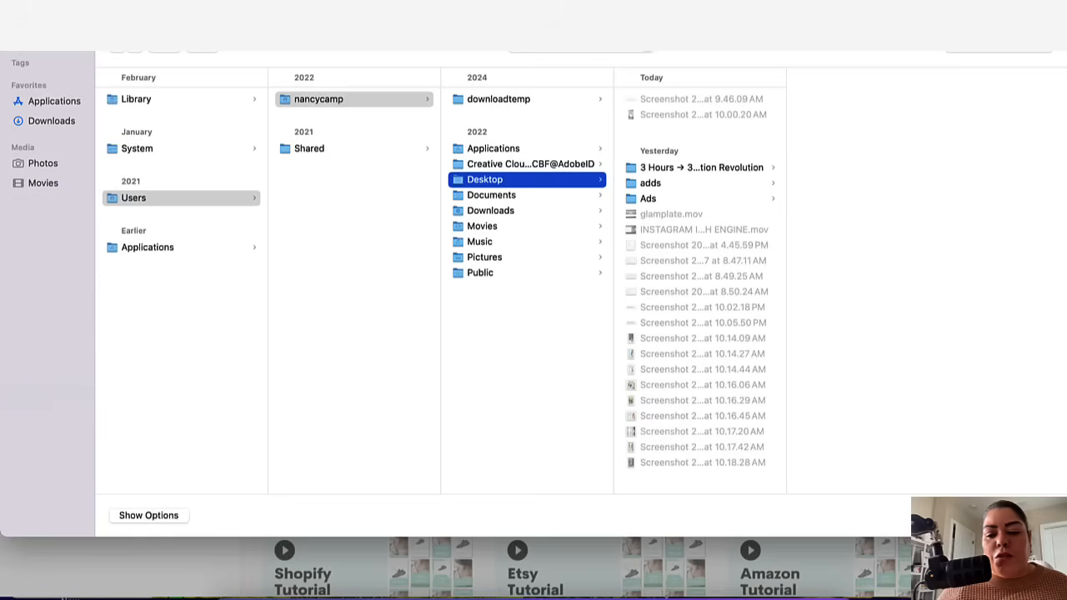
pyautogui.press('Escape')
pyautogui.click(168, 354)
pyautogui.press('Return')
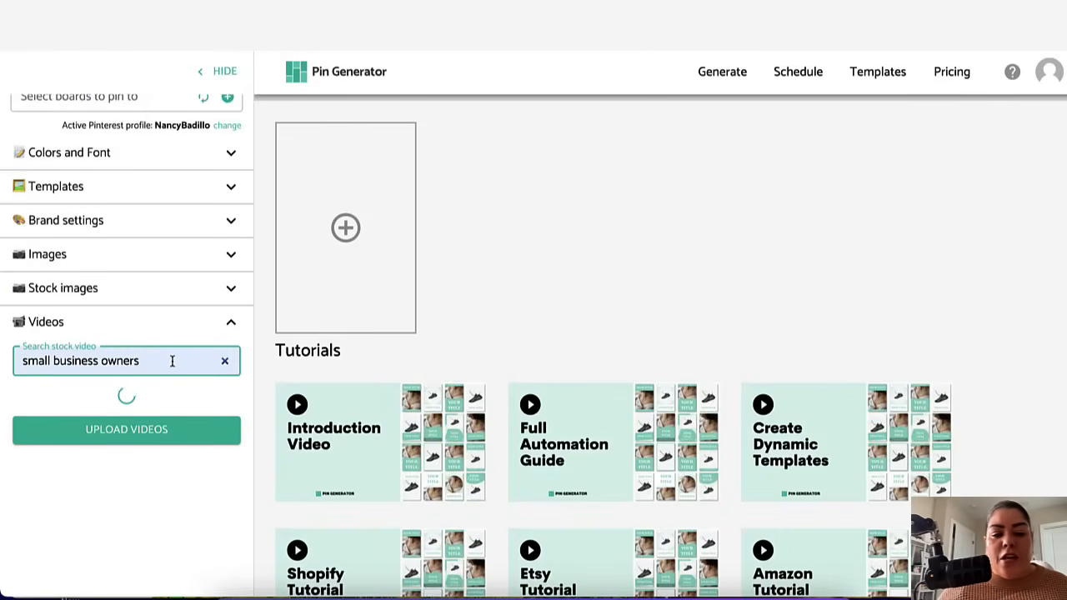
# Step: Browse the video results, clear the stock video search, and collapse the Videos section
pyautogui.scroll(-3, 175, 476)
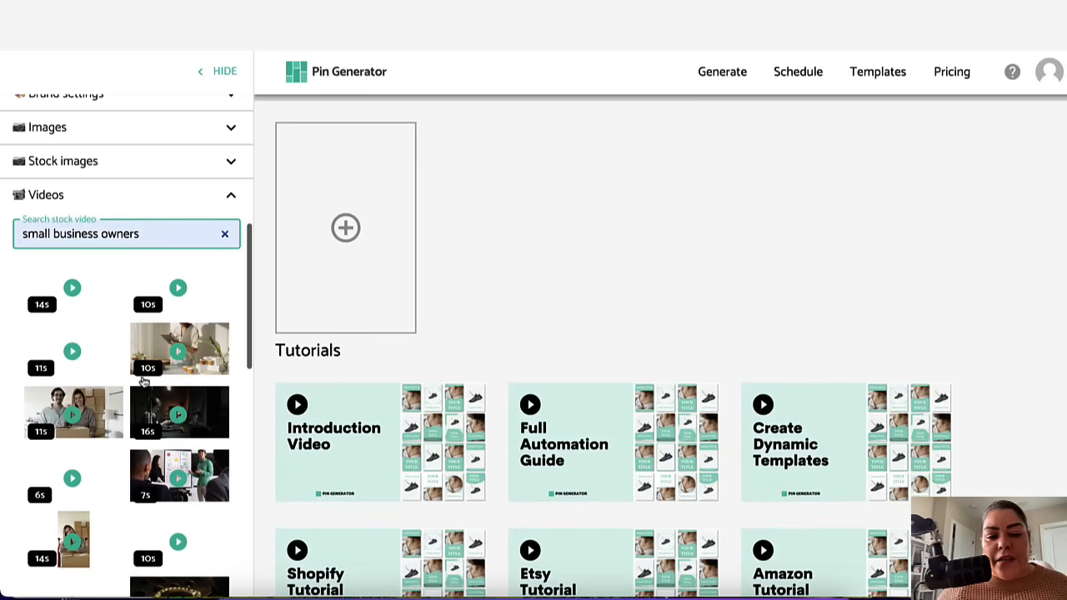
pyautogui.scroll(2, 191, 508)
pyautogui.scroll(2, 161, 383)
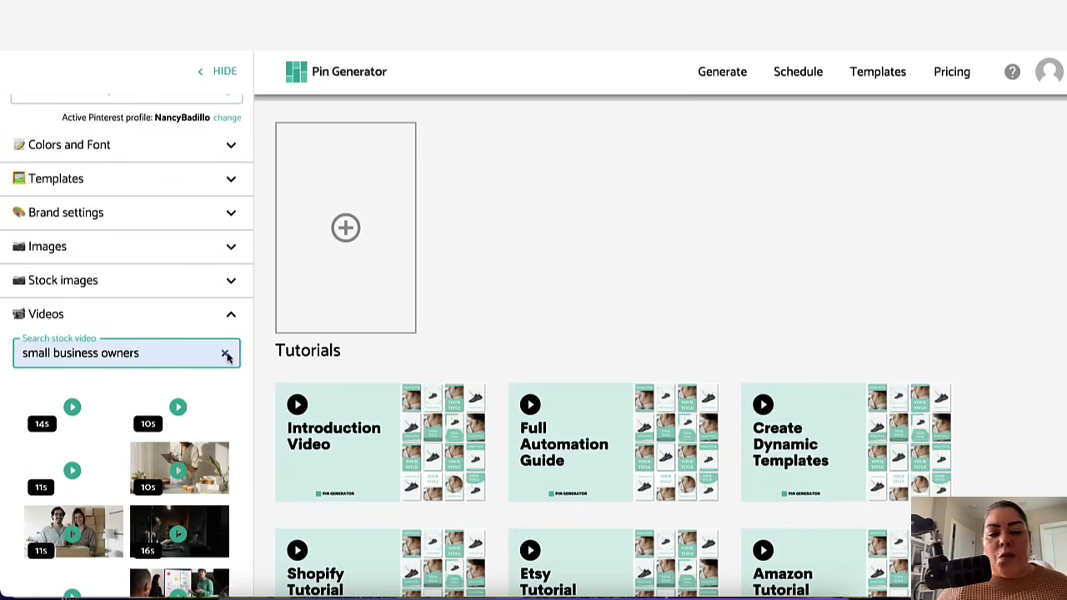
pyautogui.click(224, 352)
pyautogui.click(234, 316)
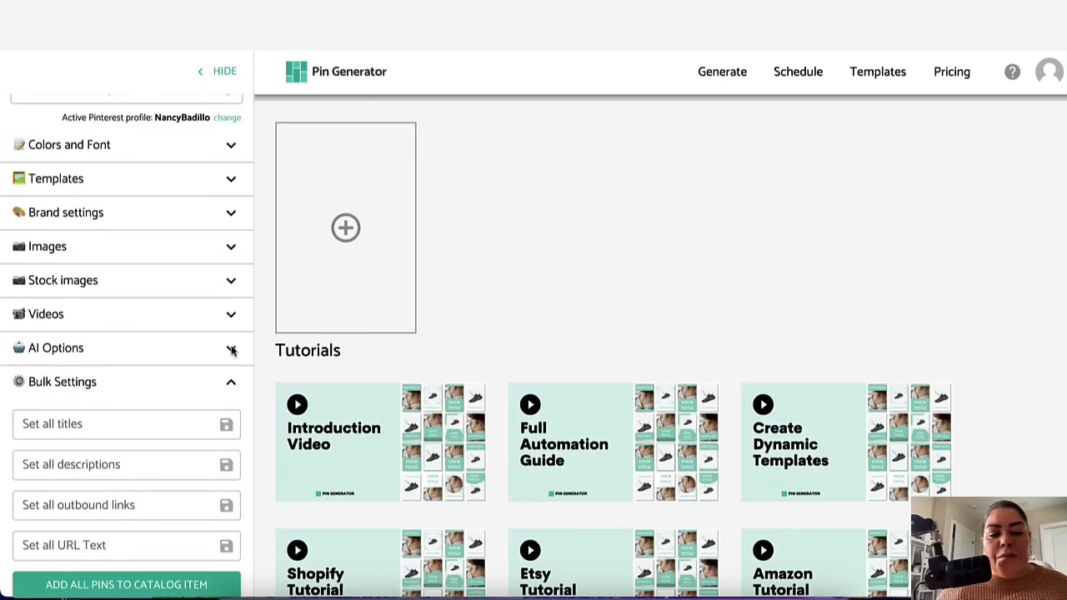
# Step: Open and close the AI Options section, then collapse the Bulk Settings section
pyautogui.click(233, 351)
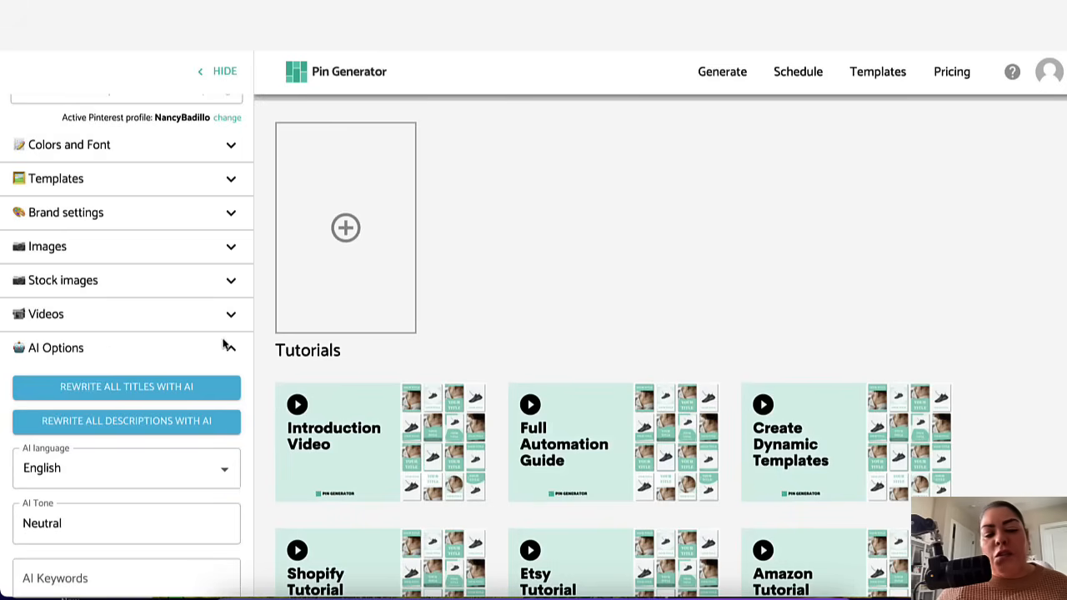
pyautogui.click(229, 353)
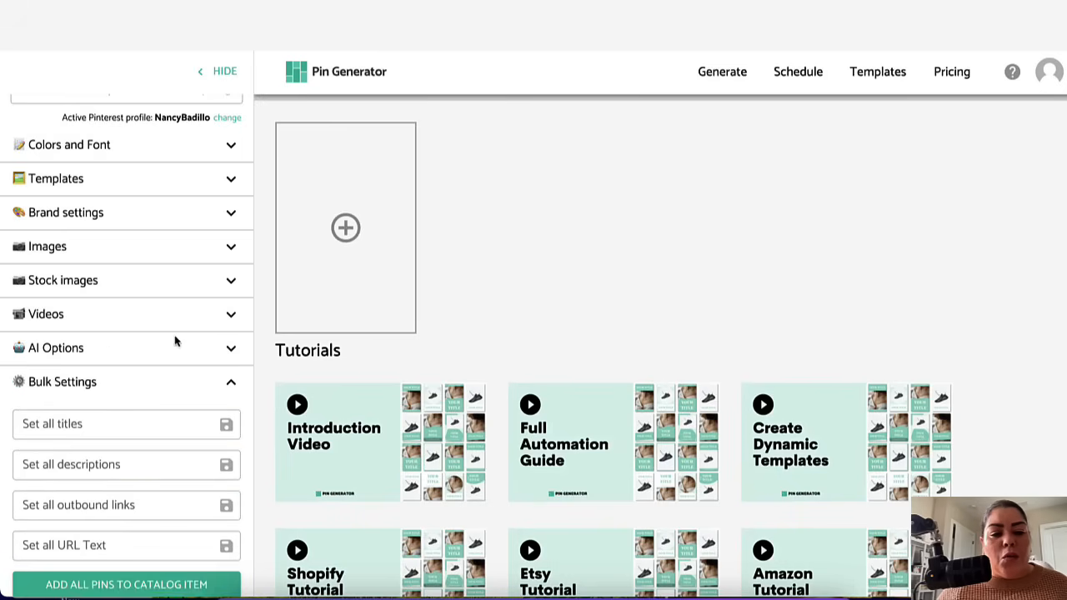
pyautogui.click(232, 381)
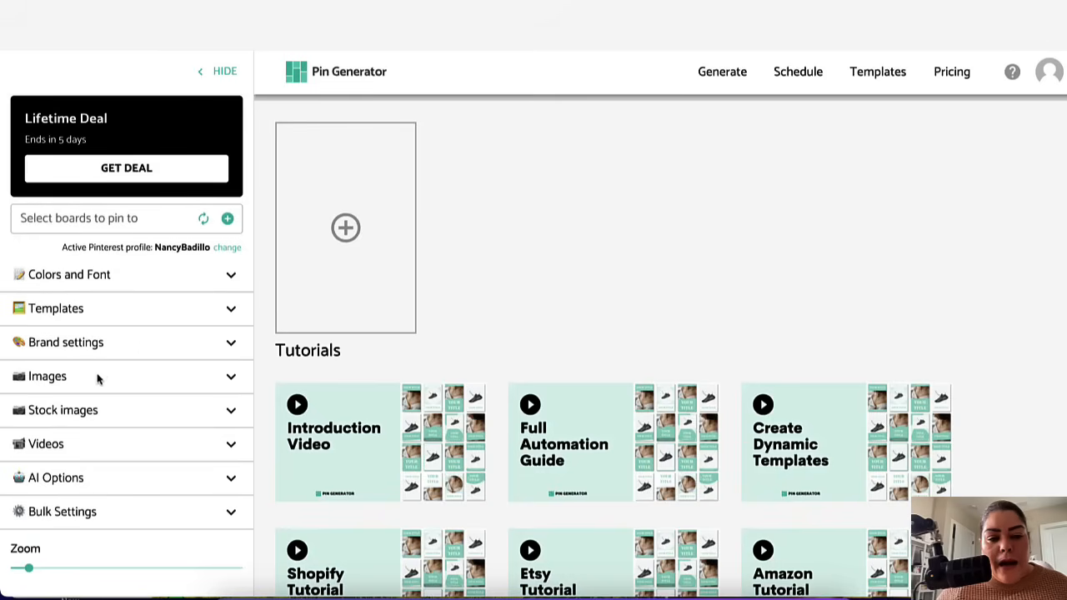
# Step: Expand the Images section and deselect all uploaded images
pyautogui.click(96, 380)
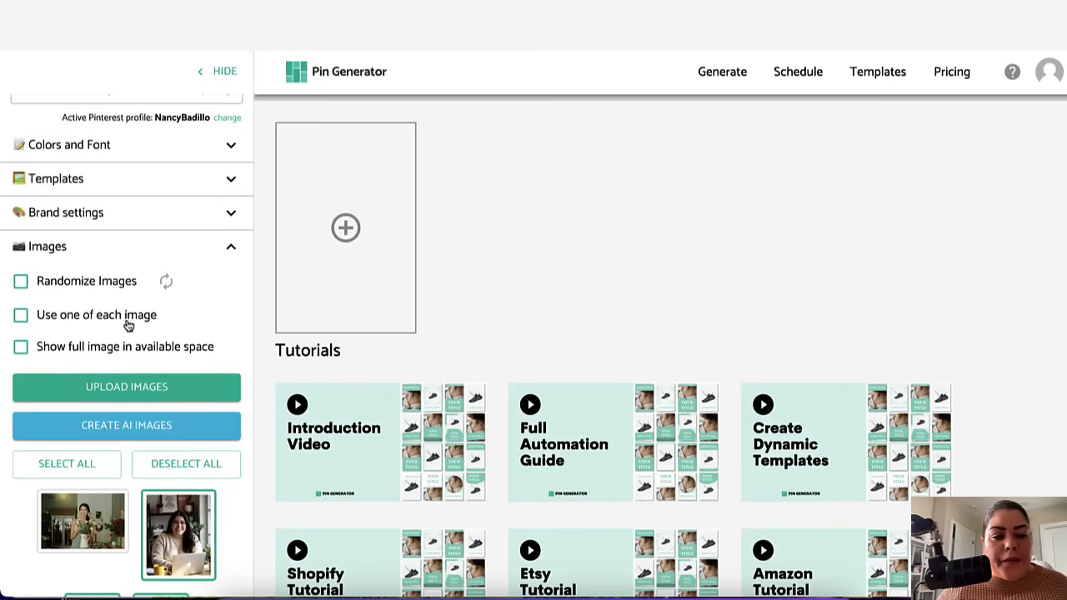
pyautogui.scroll(-2, 124, 334)
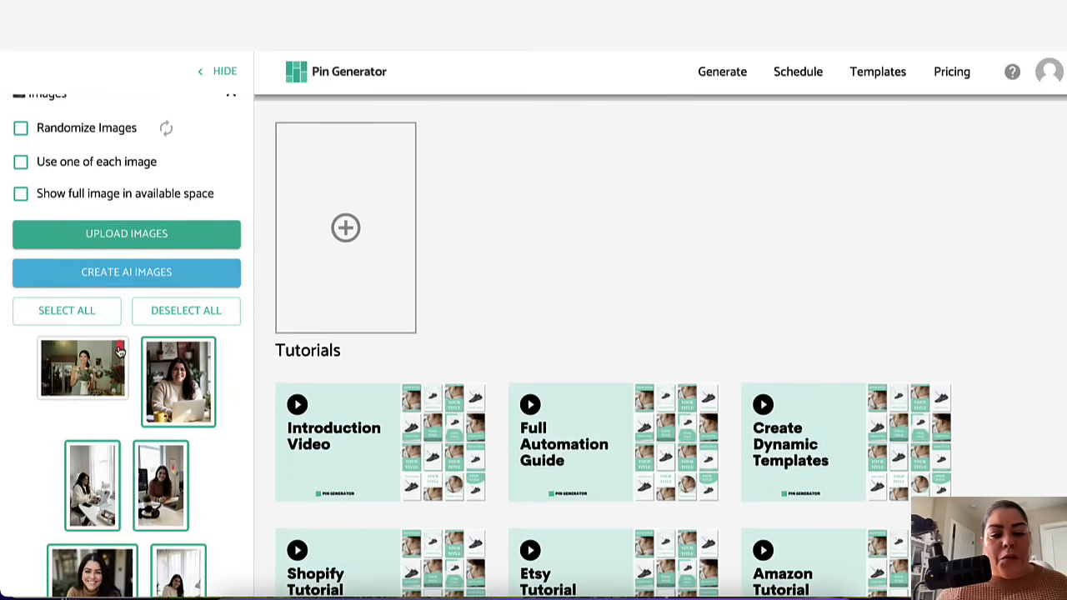
pyautogui.scroll(-1, 214, 440)
pyautogui.scroll(1, 214, 441)
pyautogui.moveTo(148, 400)
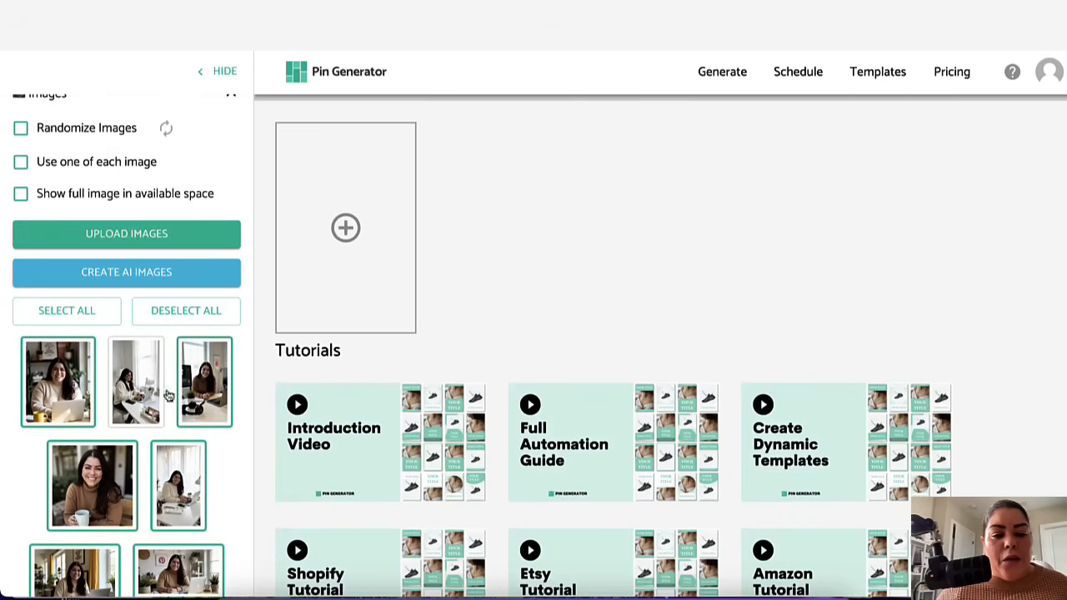
pyautogui.click(194, 388)
pyautogui.click(112, 483)
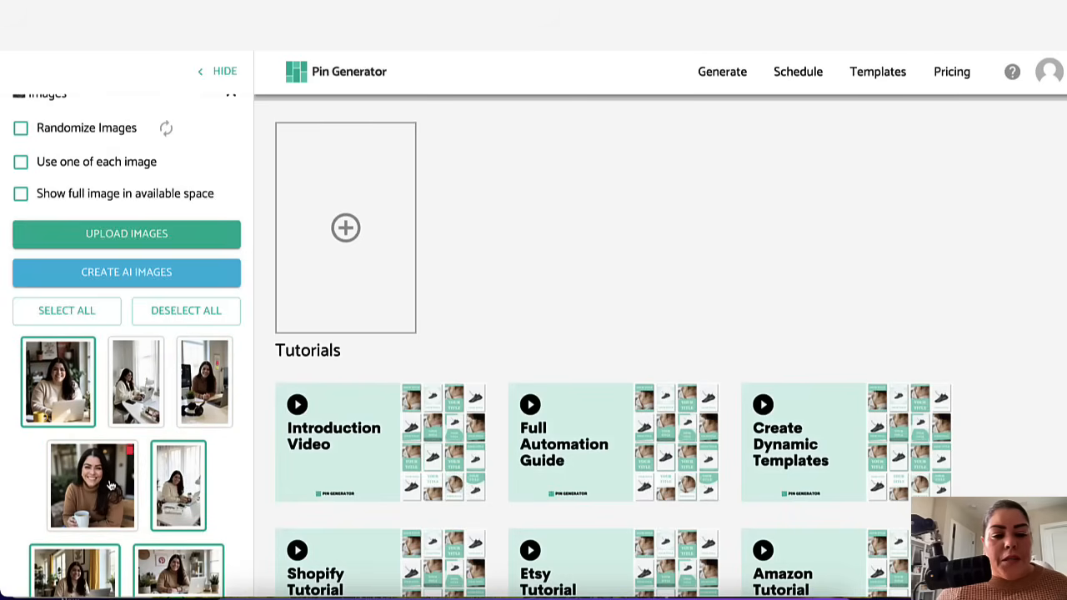
pyautogui.scroll(4, 163, 425)
pyautogui.scroll(-5, 162, 425)
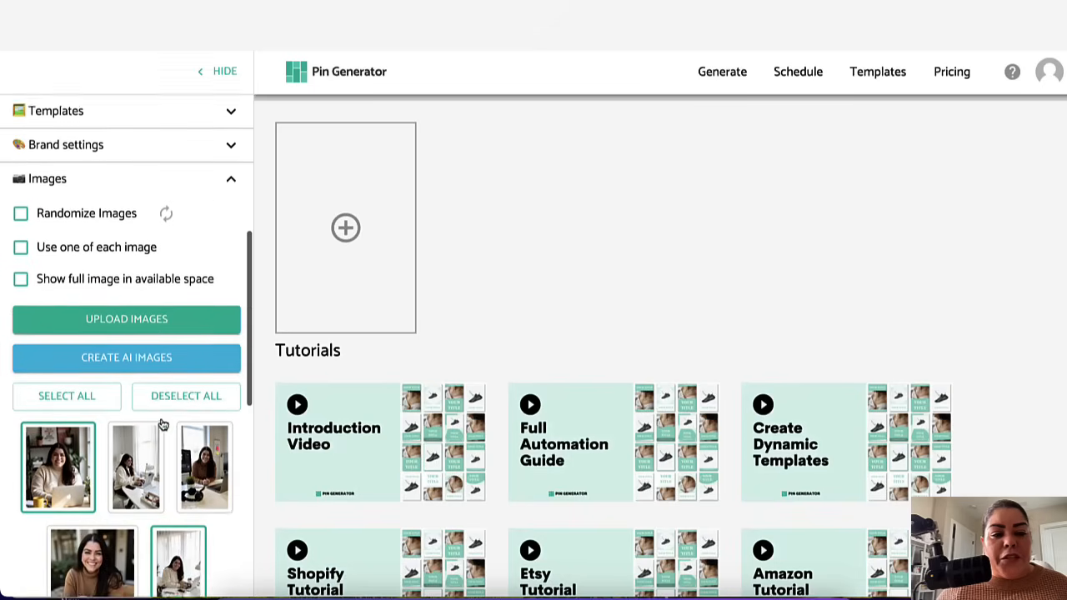
pyautogui.moveTo(167, 487)
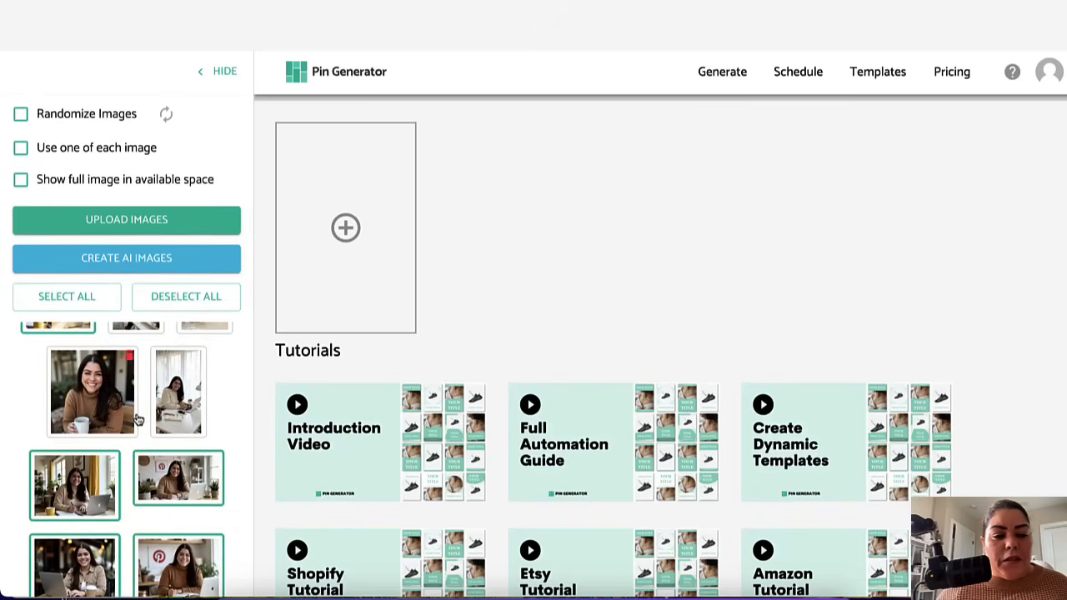
pyautogui.scroll(2, 142, 421)
pyautogui.click(62, 298)
pyautogui.click(167, 305)
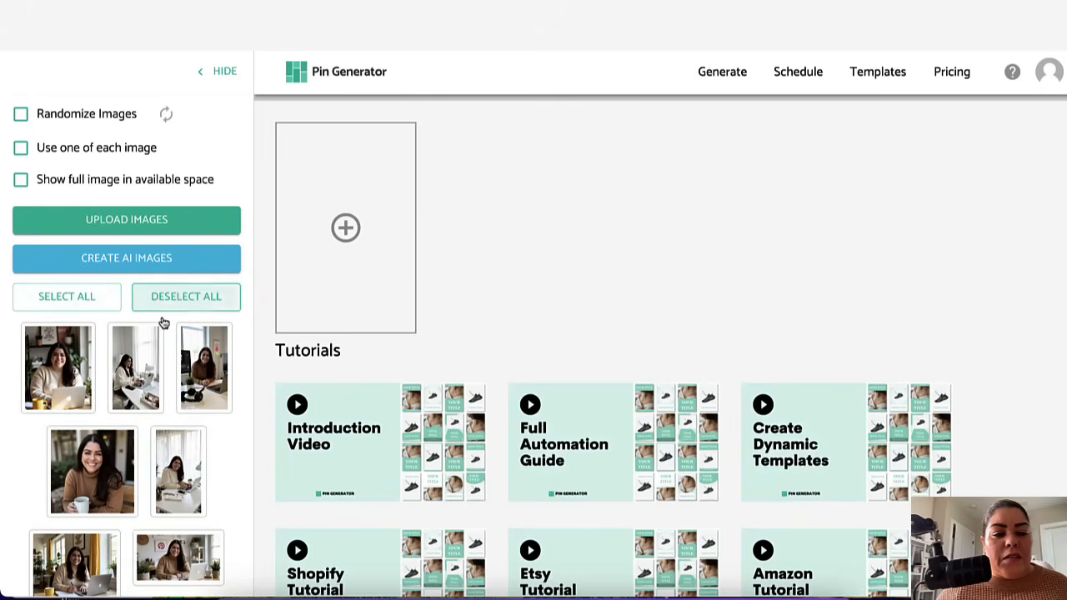
# Step: Select a handful of the uploaded images individually in the Images section
pyautogui.click(133, 383)
pyautogui.scroll(-2, 184, 445)
pyautogui.click(93, 390)
pyautogui.click(185, 367)
pyautogui.scroll(-2, 84, 479)
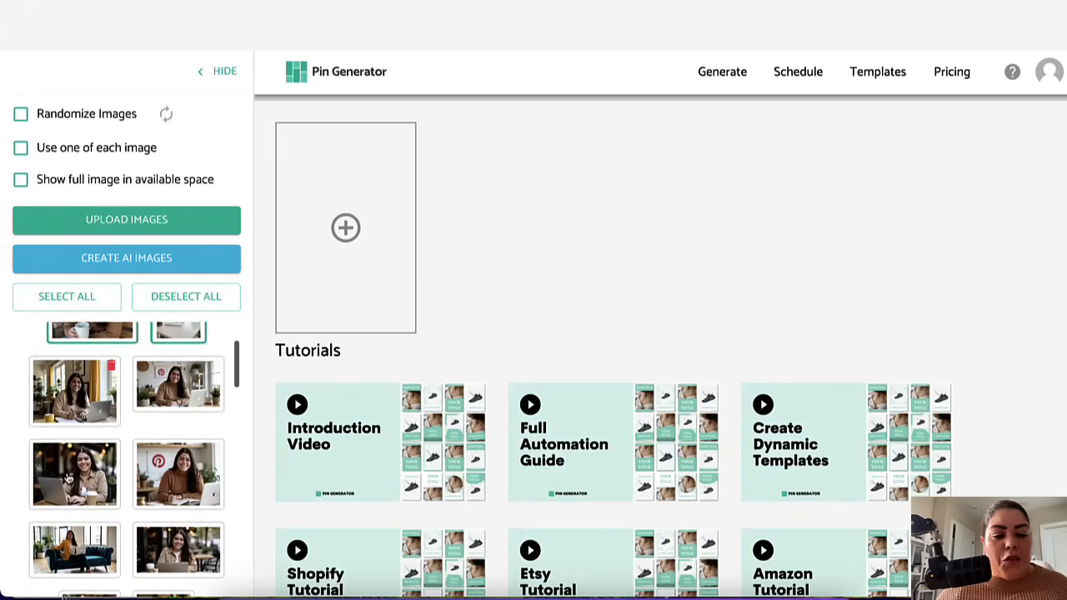
pyautogui.click(69, 396)
pyautogui.scroll(-1, 75, 476)
pyautogui.click(212, 383)
pyautogui.click(94, 408)
# Step: Select additional images further down the list and collapse the Images section
pyautogui.scroll(-2, 93, 409)
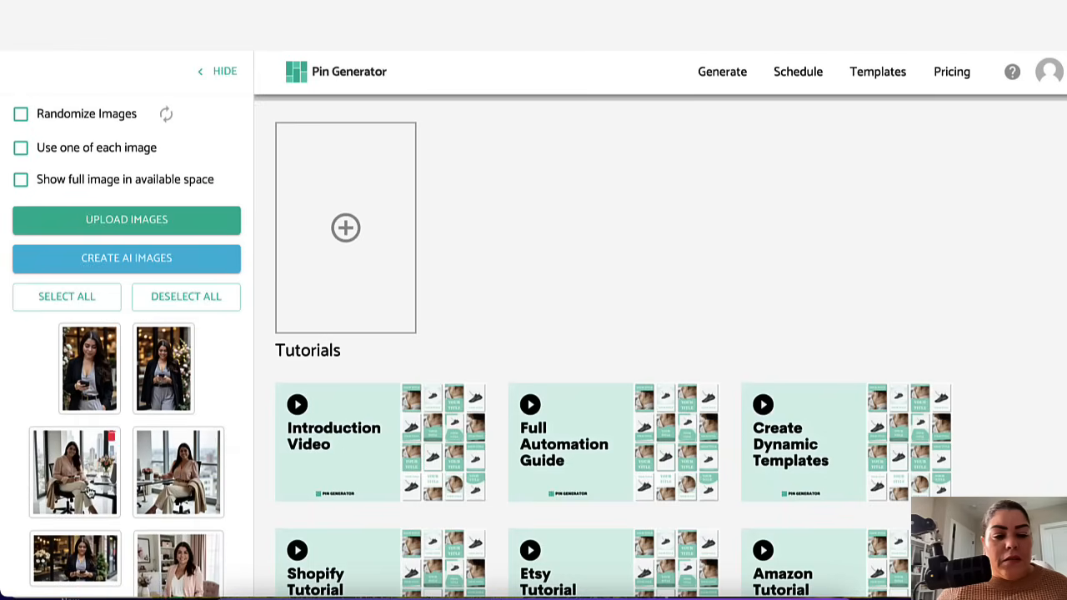
pyautogui.scroll(-4, 93, 490)
pyautogui.click(162, 404)
pyautogui.click(177, 499)
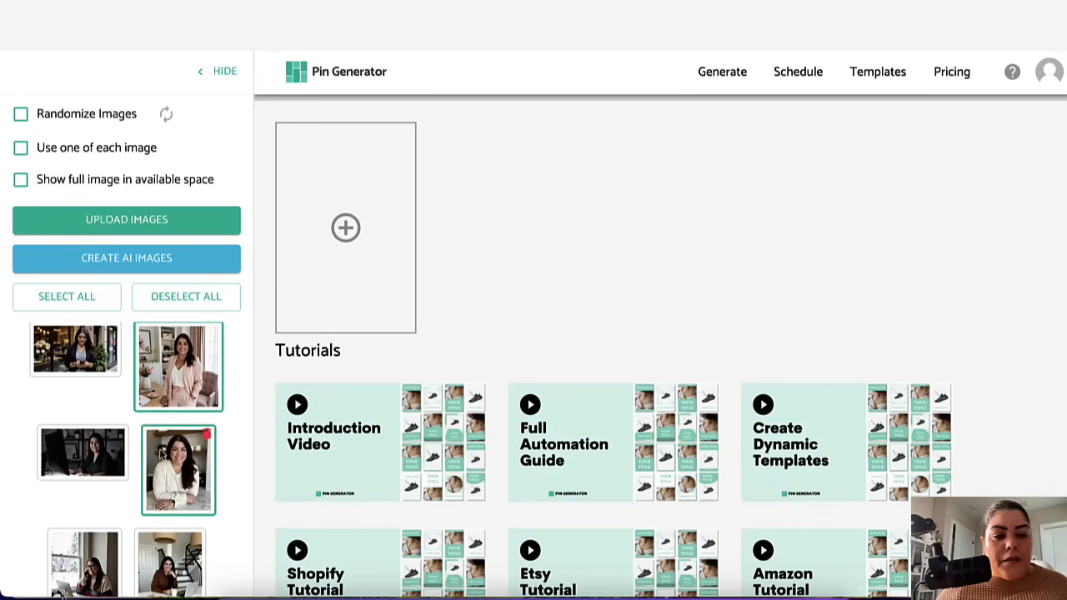
pyautogui.scroll(-3, 98, 484)
pyautogui.click(84, 483)
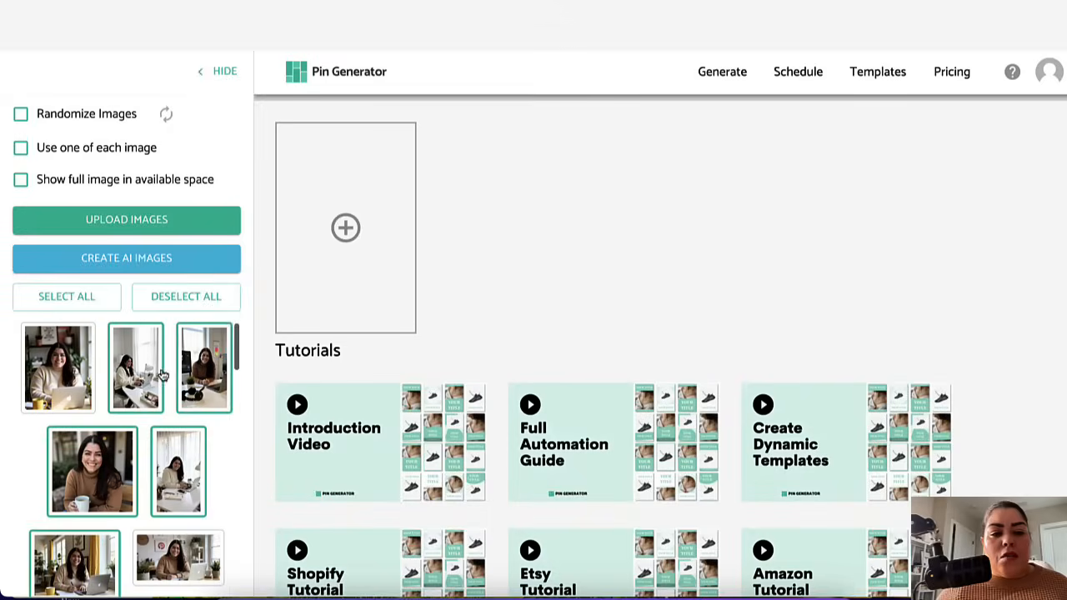
pyautogui.scroll(5, 236, 375)
pyautogui.scroll(-4, 235, 410)
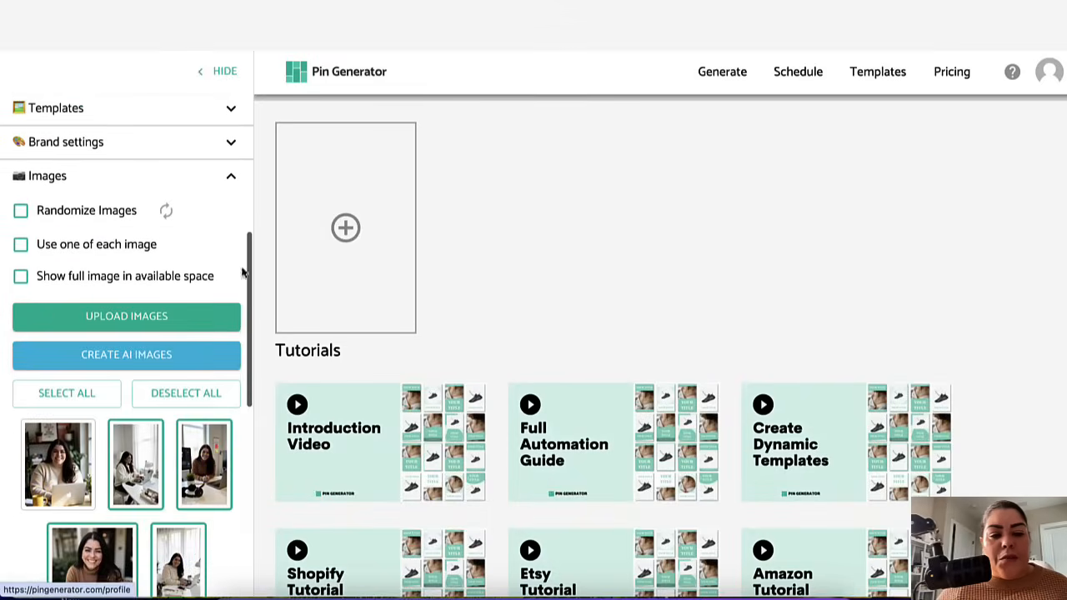
pyautogui.click(234, 179)
# Step: Expand AI Options and rewrite all titles and all descriptions with AI
pyautogui.scroll(-1, 211, 333)
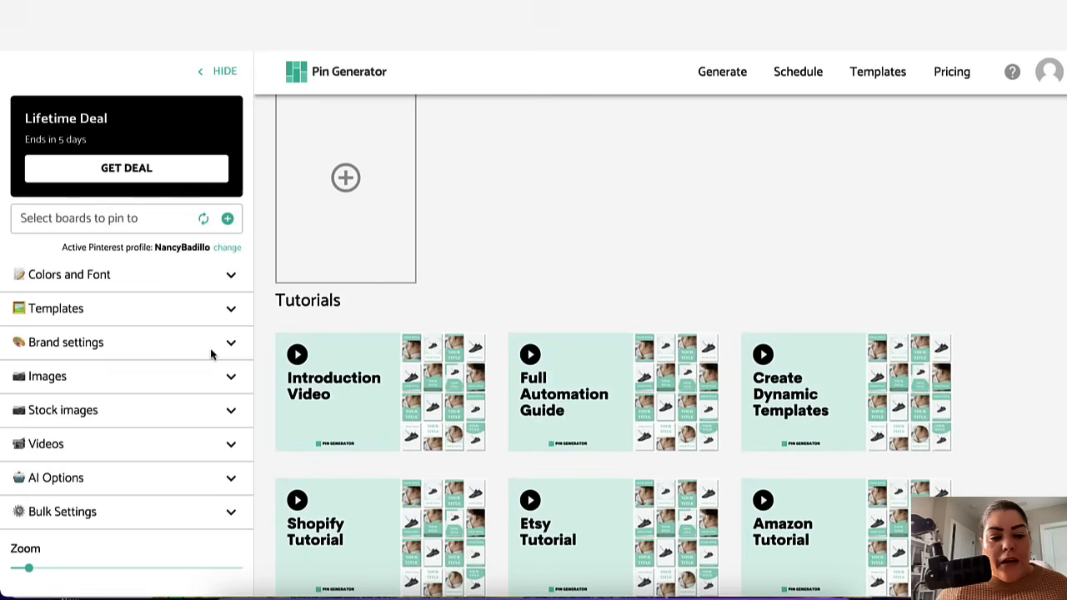
pyautogui.click(182, 478)
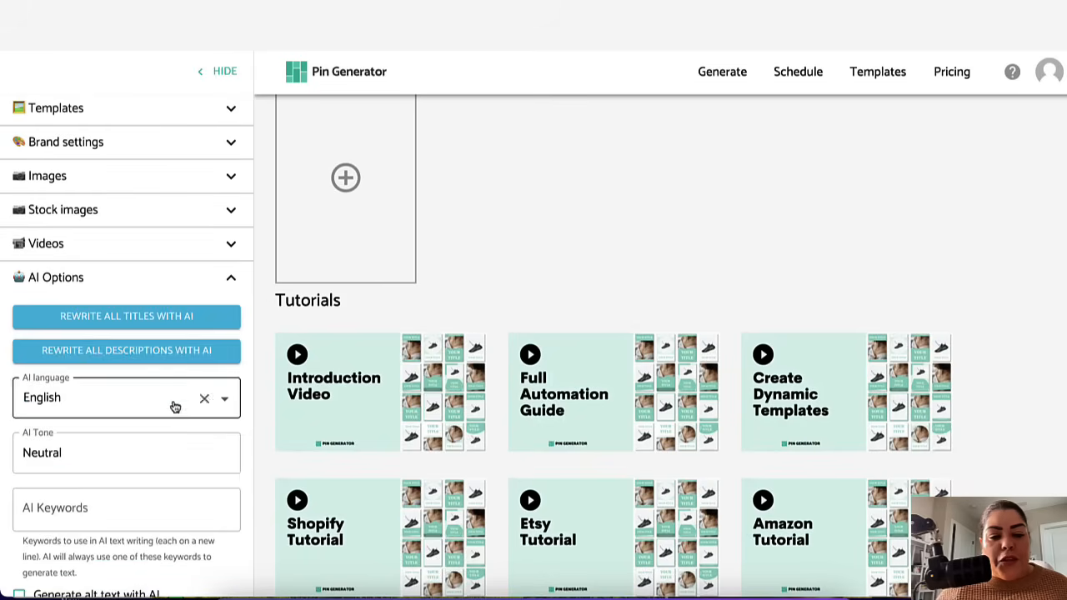
pyautogui.scroll(-3, 172, 333)
pyautogui.click(105, 198)
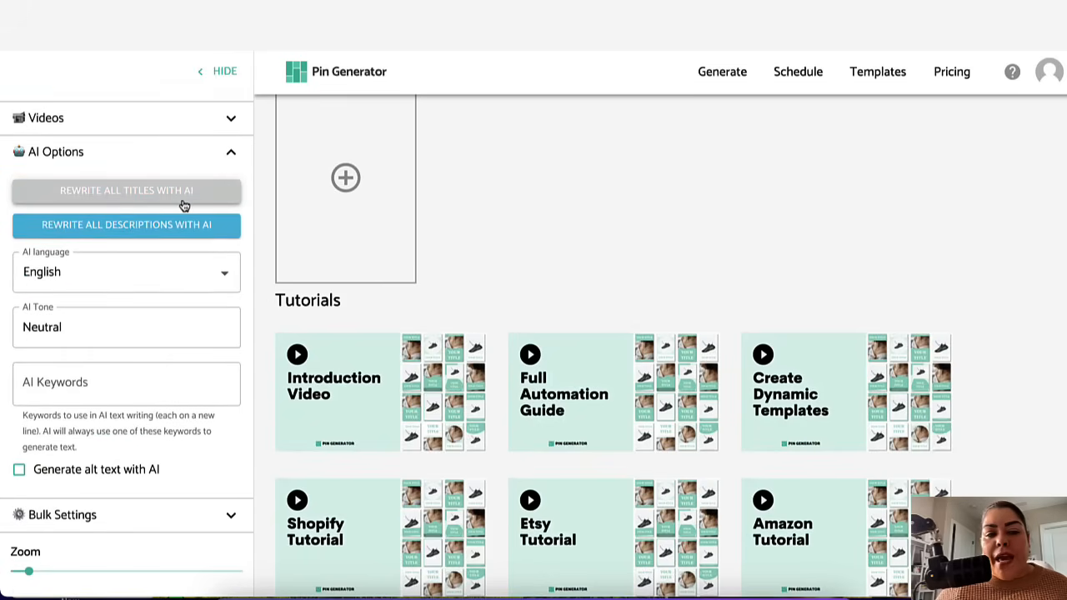
pyautogui.click(39, 231)
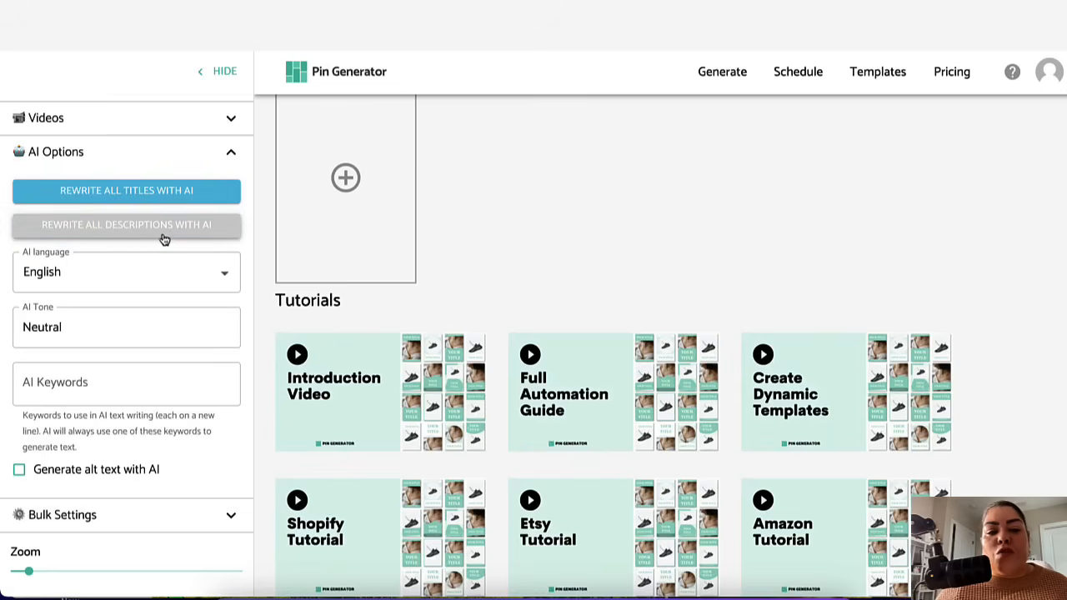
# Step: Open the AI language list, keep English, and collapse the AI Options section
pyautogui.click(224, 275)
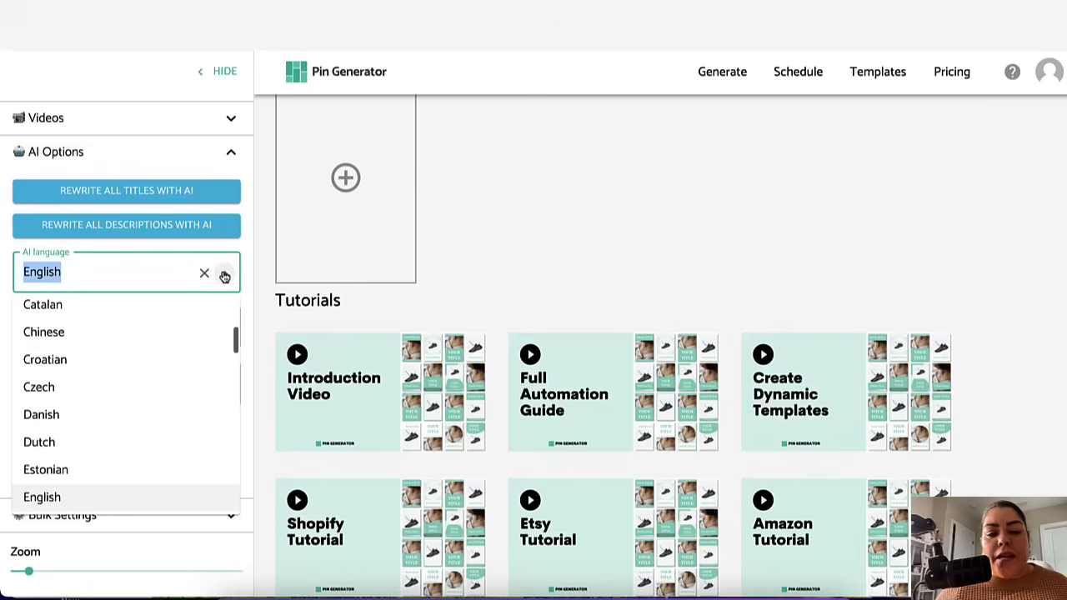
pyautogui.click(225, 274)
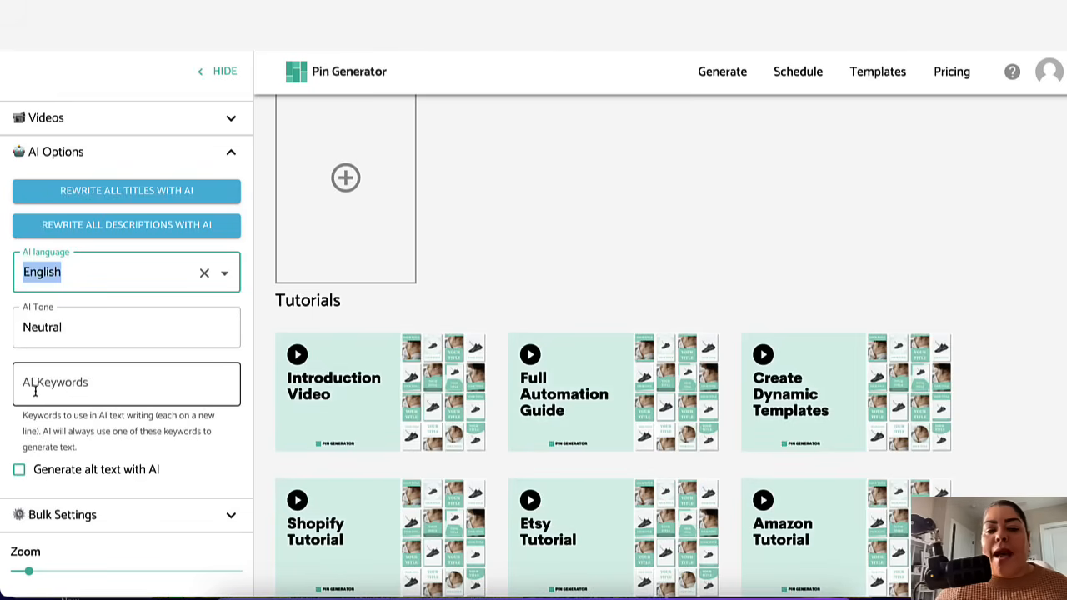
pyautogui.scroll(-1, 153, 427)
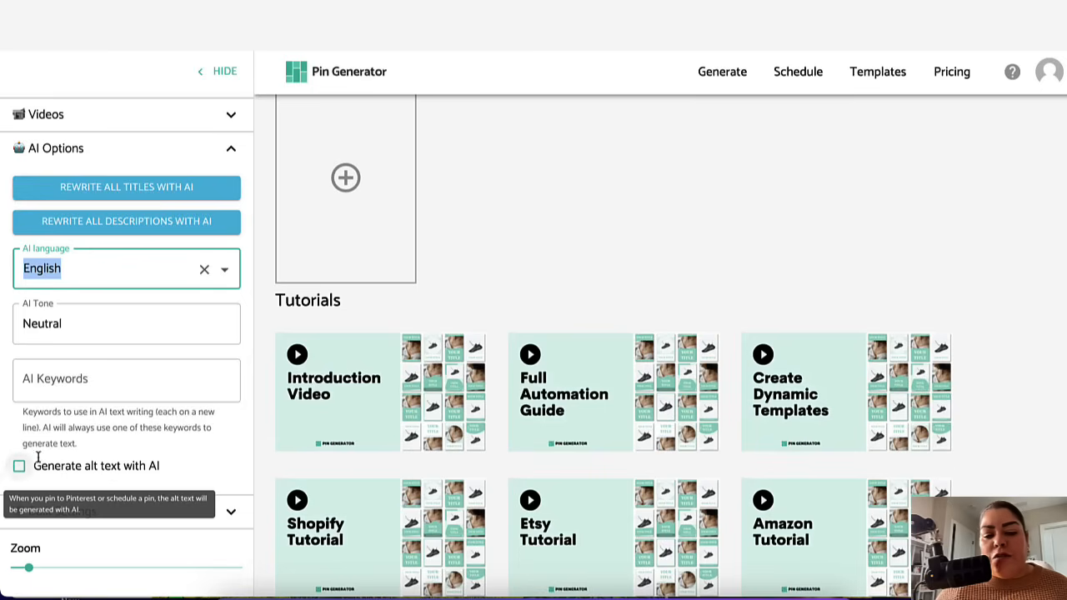
pyautogui.scroll(1, 231, 259)
pyautogui.click(230, 191)
pyautogui.scroll(-2, 219, 301)
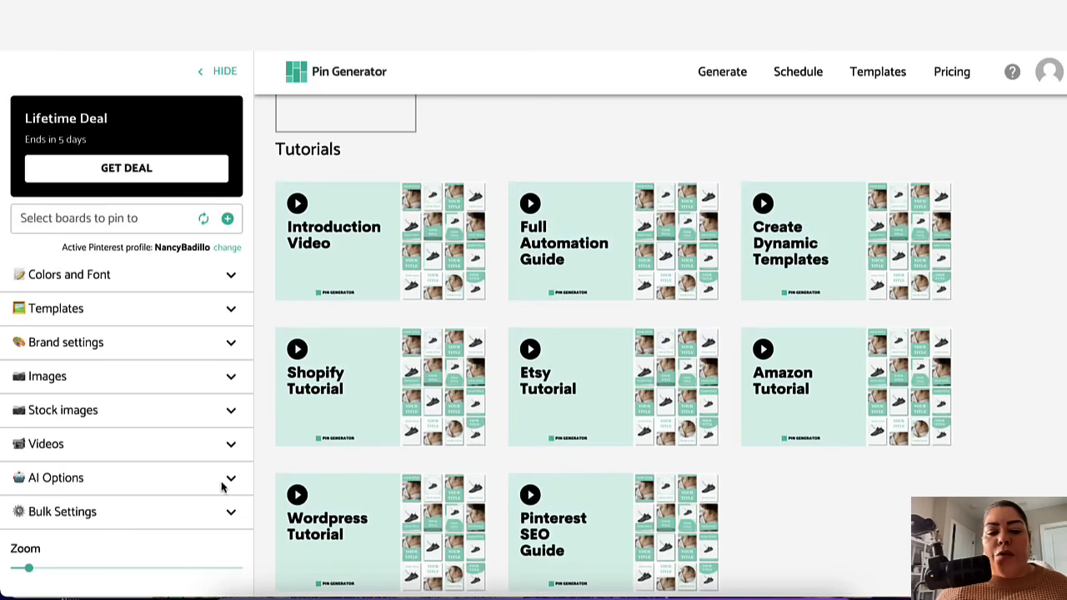
# Step: Close the AI Options section, open Bulk Settings, and place the cursor in the field for all titles
pyautogui.click(230, 479)
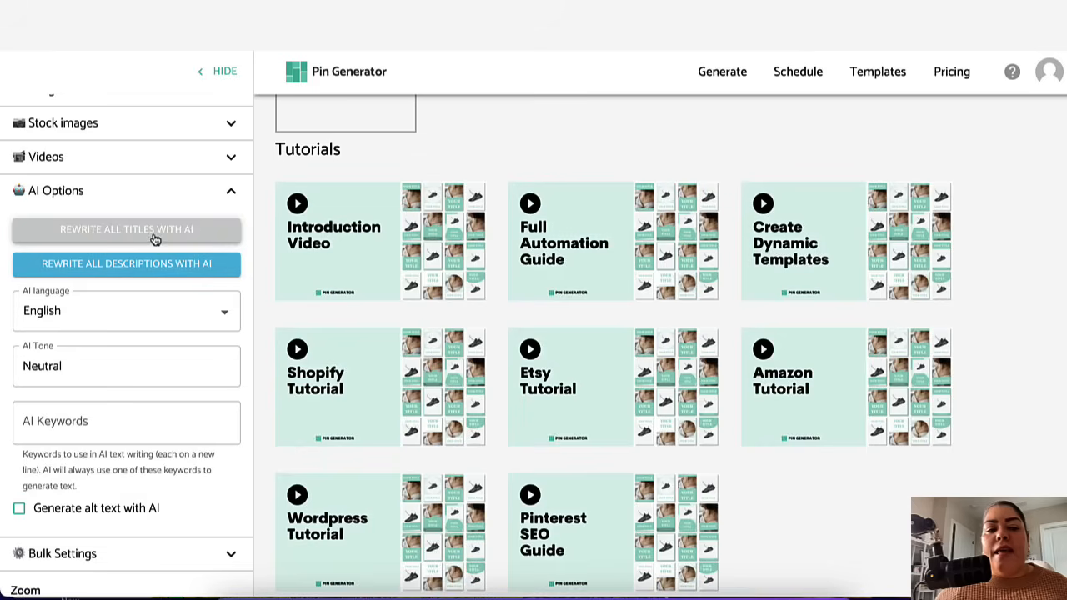
pyautogui.click(231, 194)
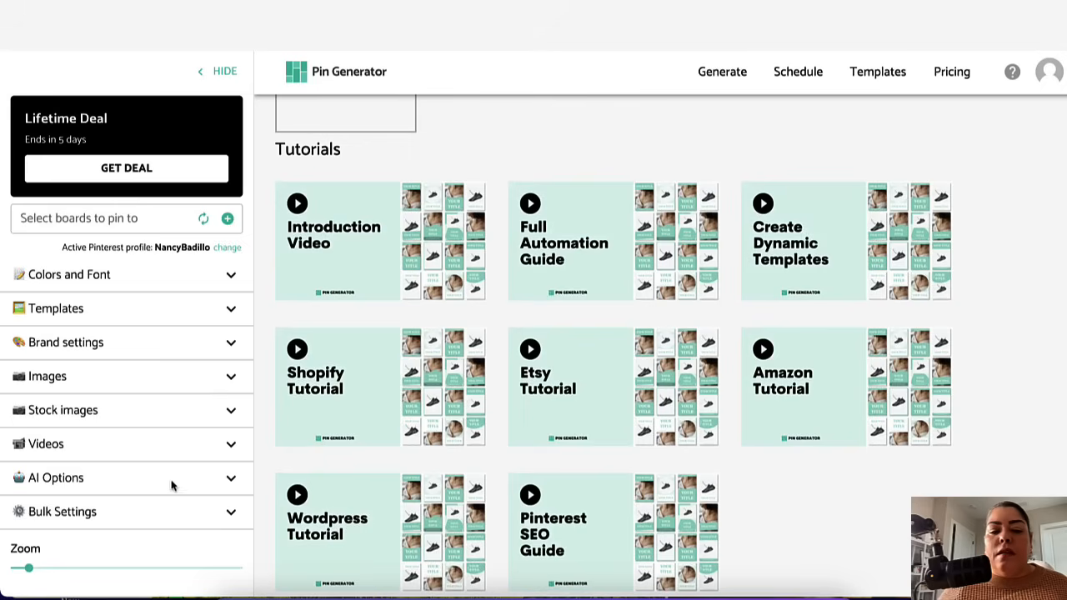
pyautogui.click(231, 512)
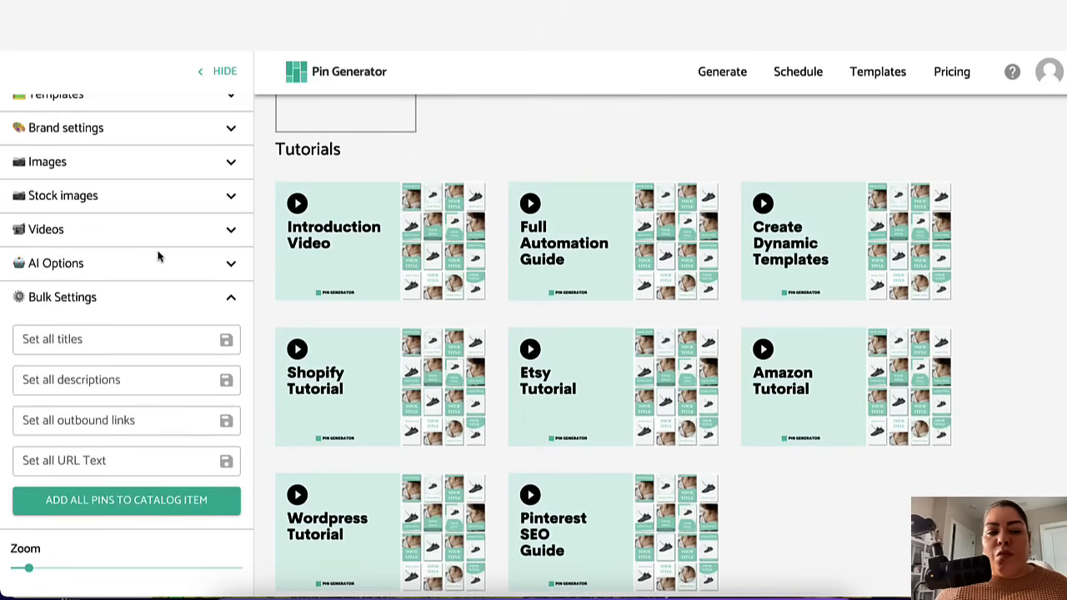
pyautogui.scroll(1, 159, 257)
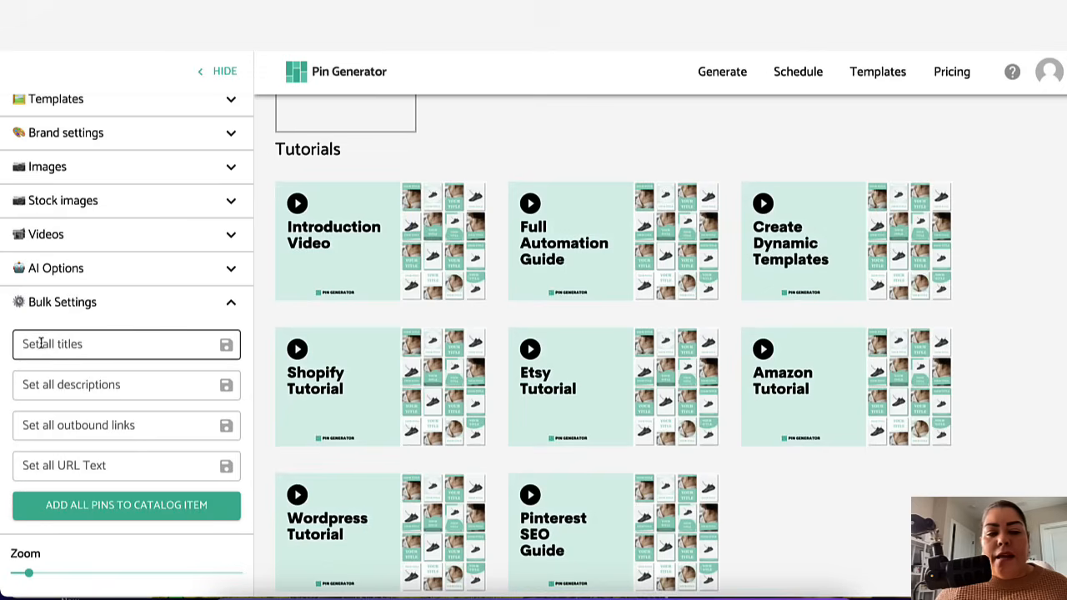
pyautogui.click(89, 348)
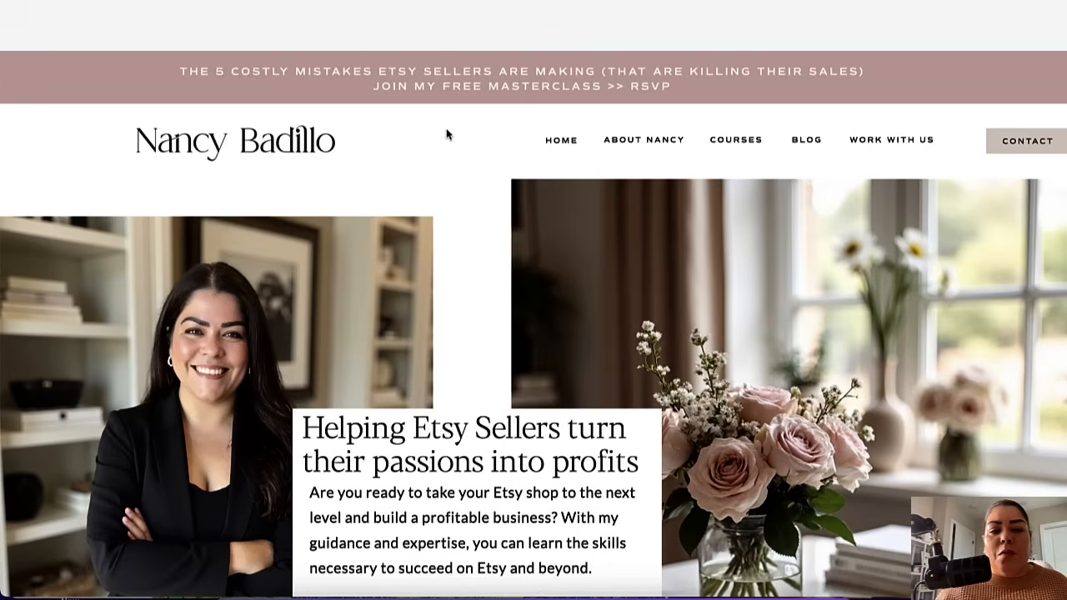
# Step: On the business website, open the Courses page and copy the Etsy Mastery Course page link
pyautogui.click(745, 140)
pyautogui.scroll(-10, 465, 397)
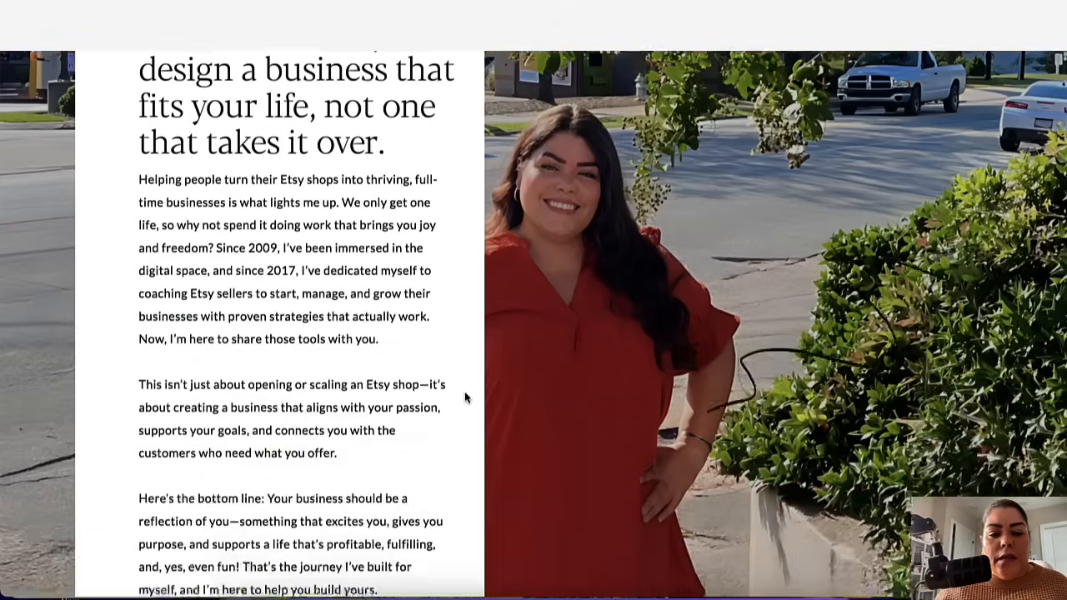
pyautogui.scroll(-4, 464, 398)
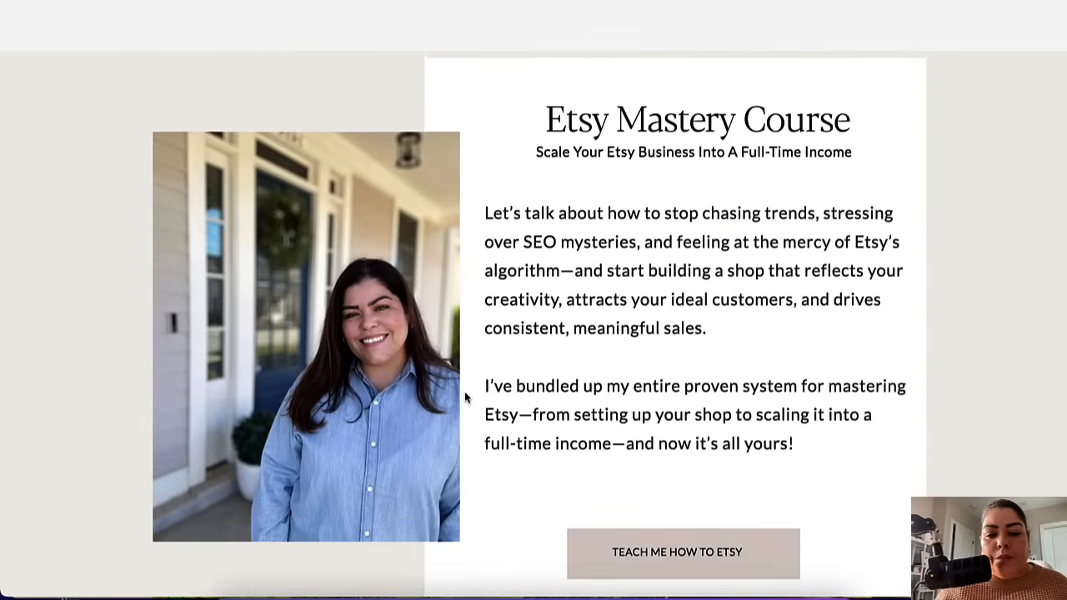
pyautogui.click(643, 465)
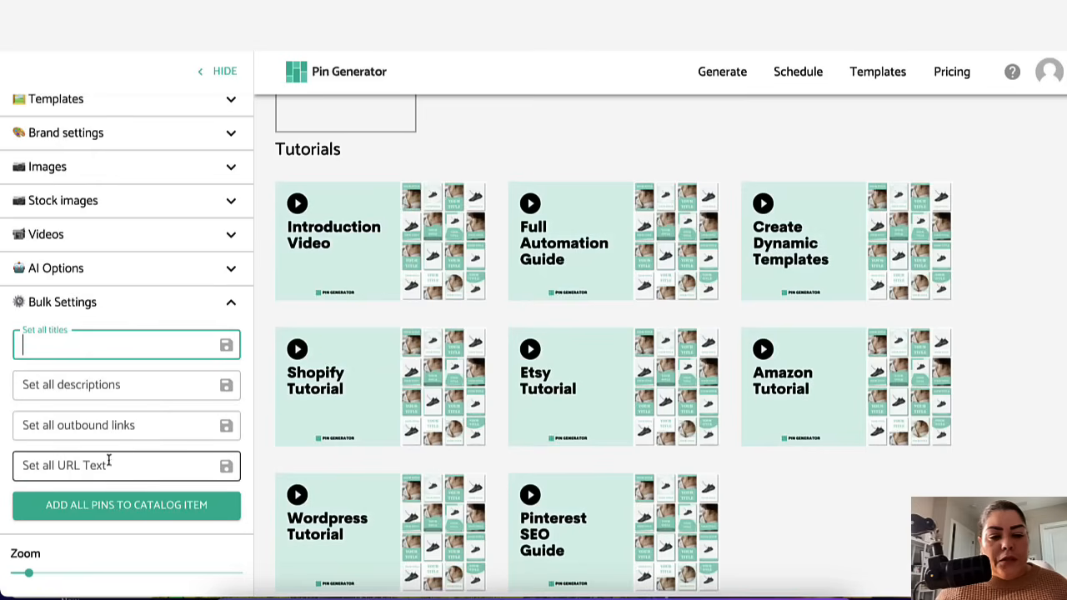
# Step: Paste the Etsy Mastery Course page URL as the outbound link for all pins
pyautogui.click(87, 434)
pyautogui.hotkey('ctrl', 'v')
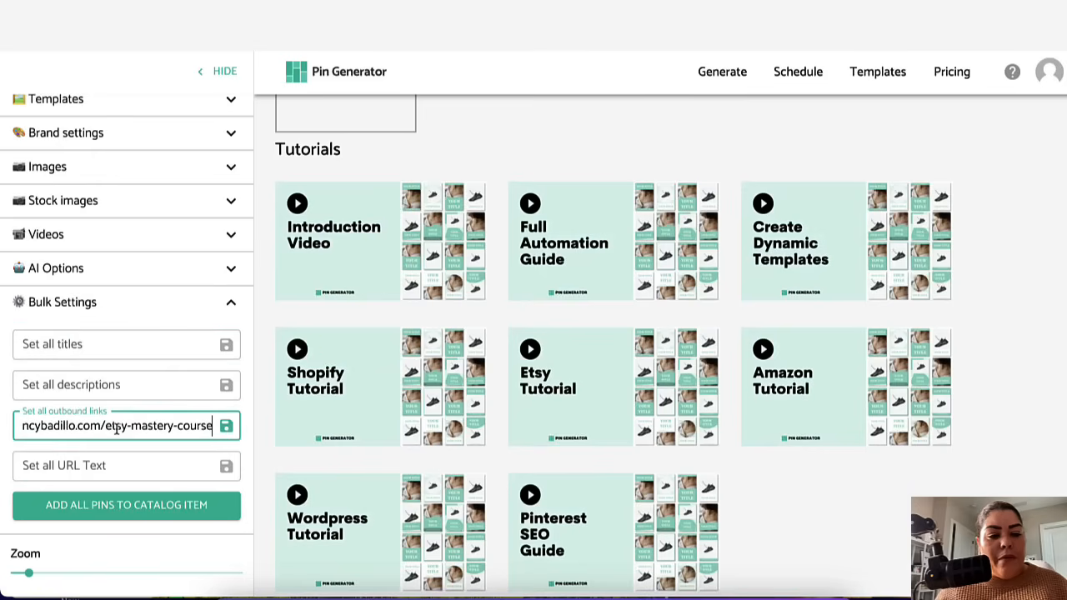
pyautogui.click(129, 467)
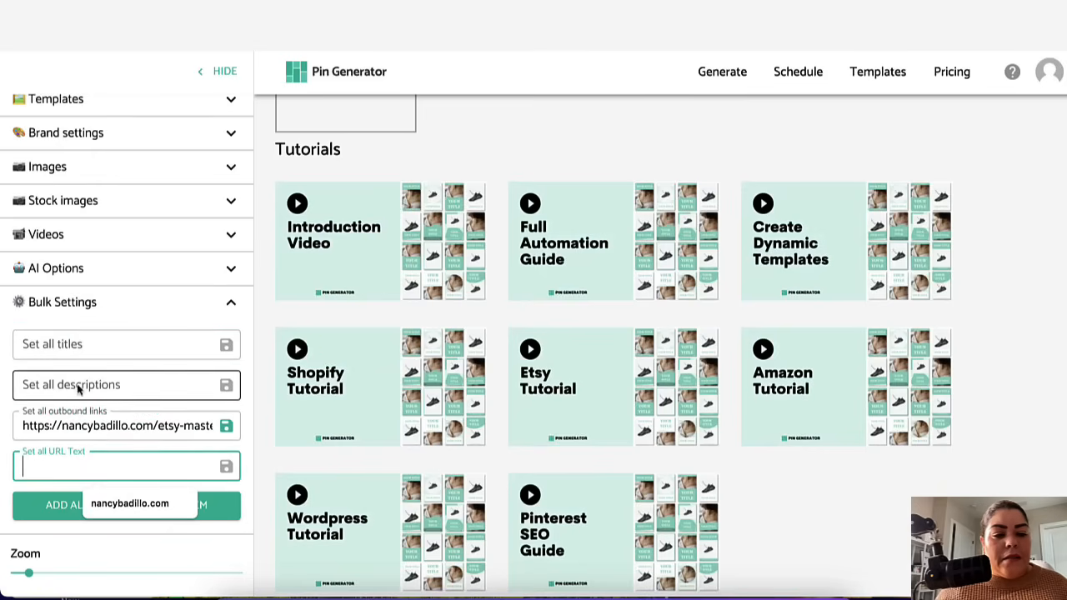
# Step: Set all pin titles to "Turn Your Etsy Shop Into A Full-Time Income"
pyautogui.click(73, 343)
pyautogui.write('Turn')
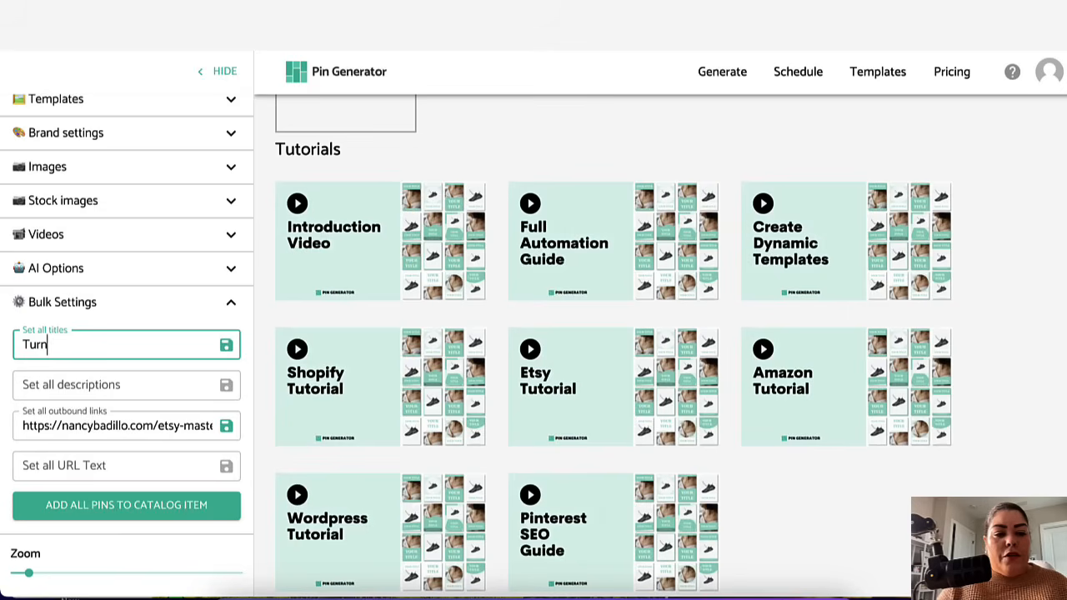
pyautogui.write(' Your Etsy Shop ')
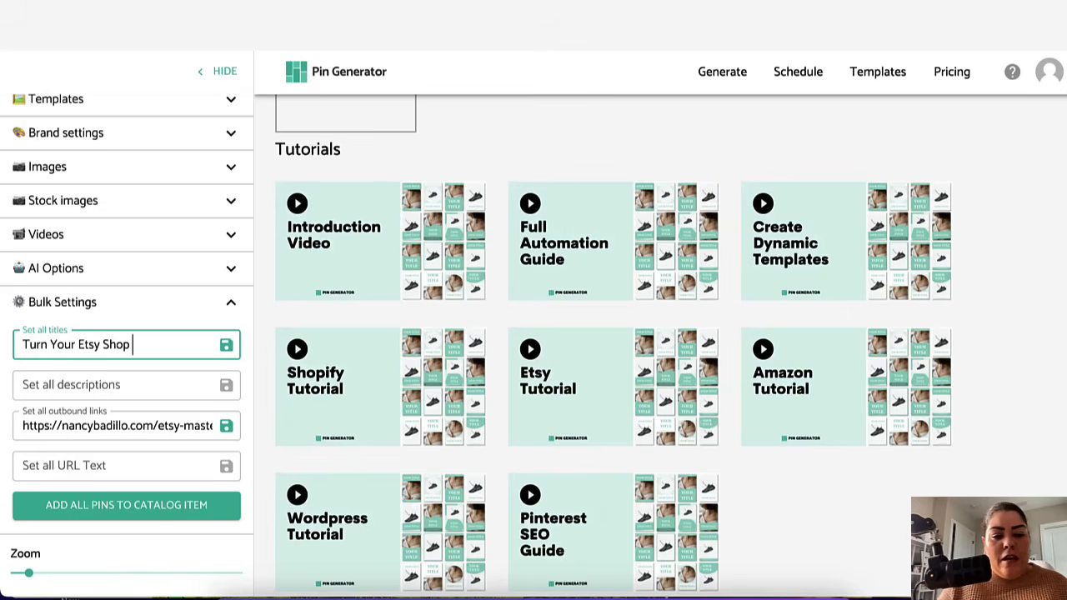
pyautogui.write('Into A Full-Time Income')
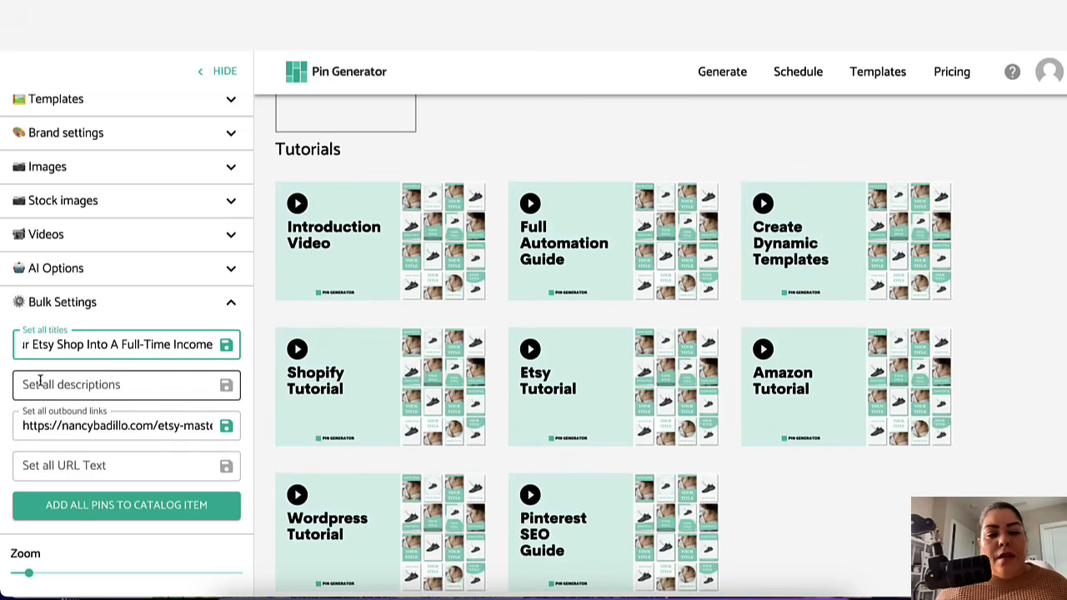
# Step: Set all descriptions by choosing the saved "Trying to grow your Etsy business…" description suggestion
pyautogui.click(43, 385)
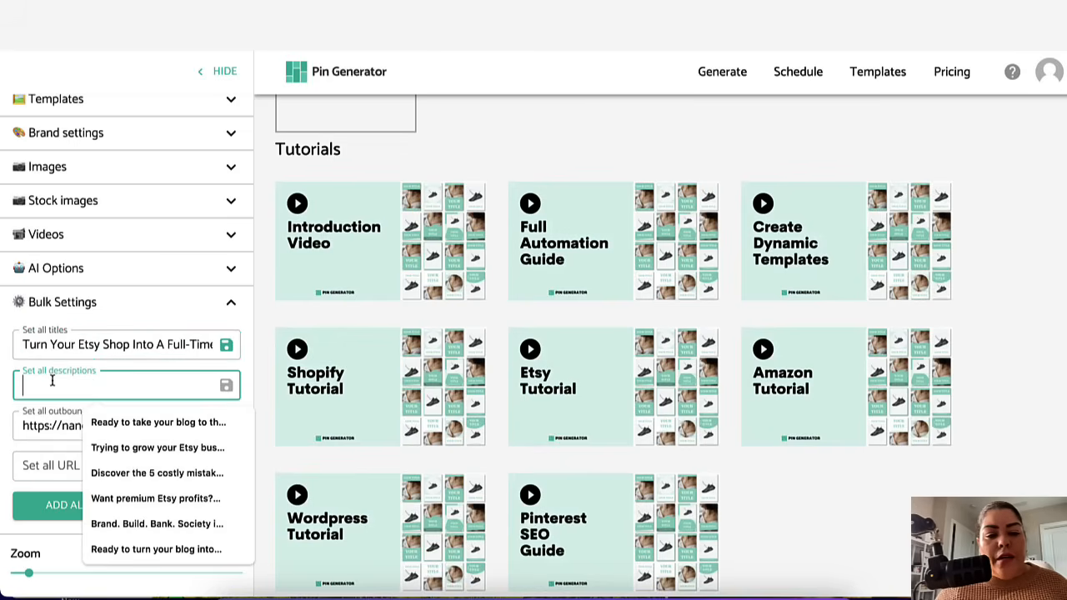
pyautogui.click(116, 448)
pyautogui.moveTo(113, 385); pyautogui.dragTo(178, 387)
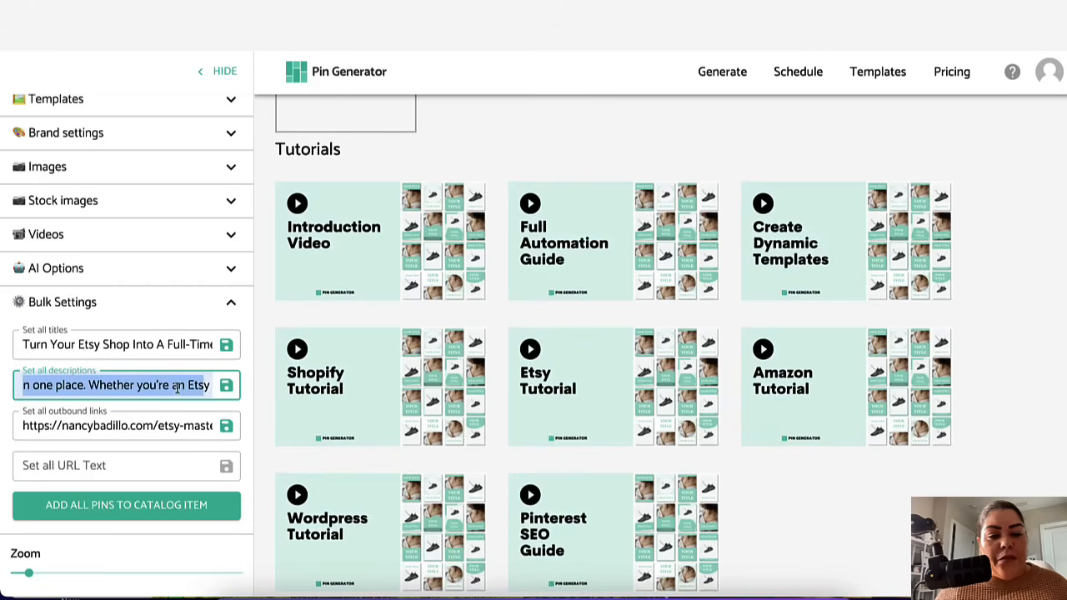
# Step: Set the URL text for all pins to the website's domain from the saved suggestion
pyautogui.click(72, 467)
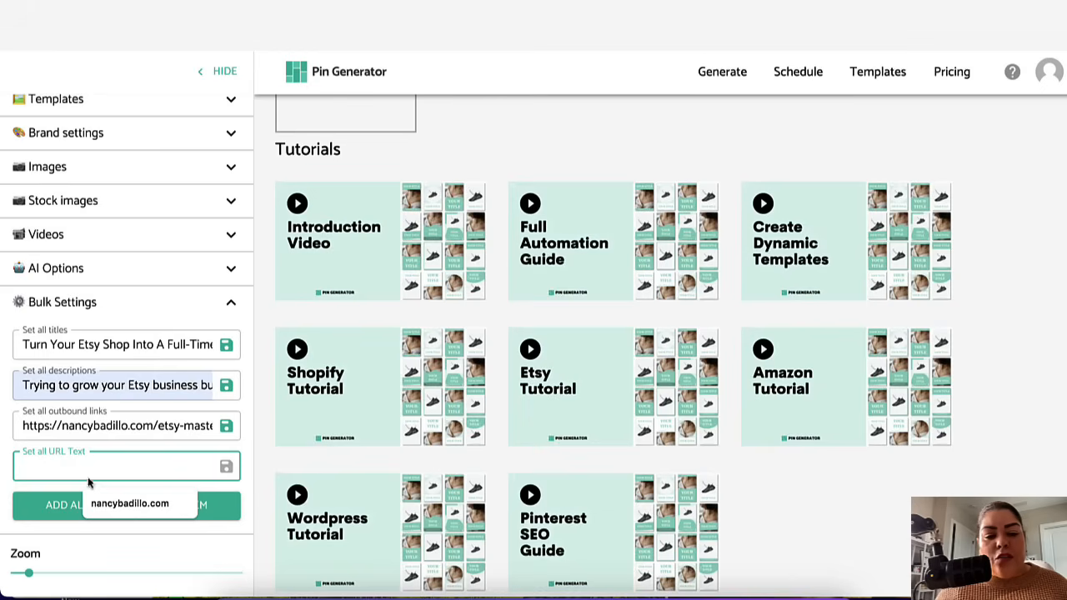
pyautogui.click(110, 504)
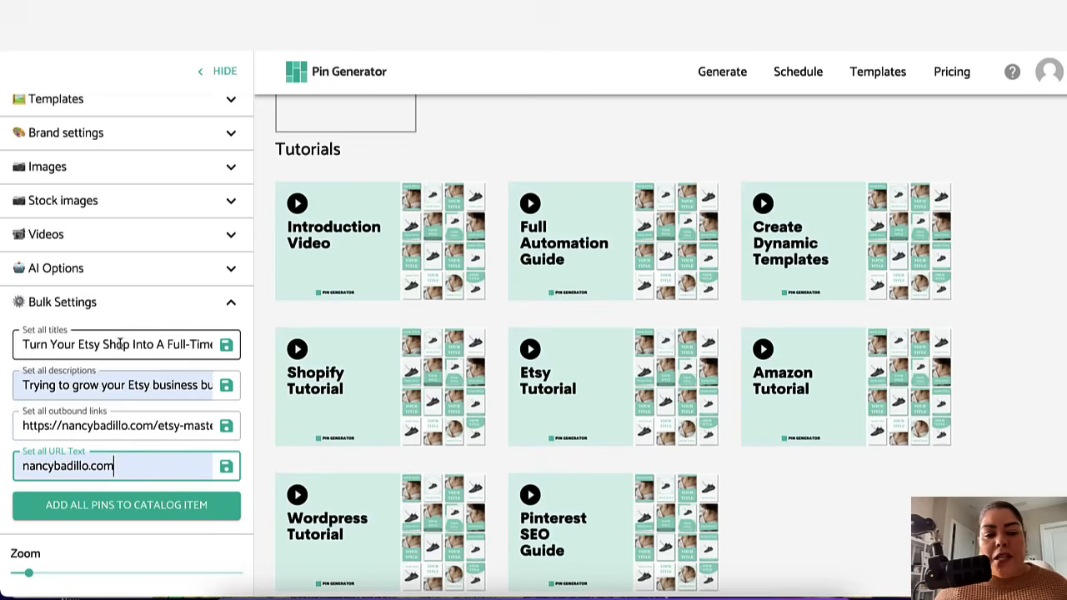
pyautogui.scroll(3, 159, 281)
pyautogui.scroll(-3, 159, 281)
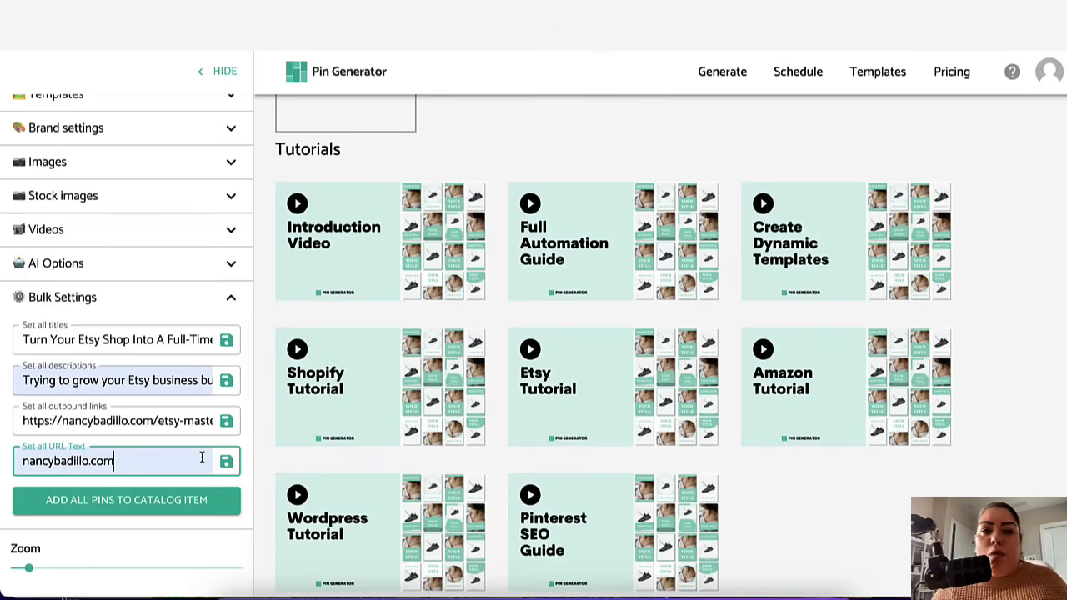
# Step: Collapse the Bulk Settings section
pyautogui.click(231, 297)
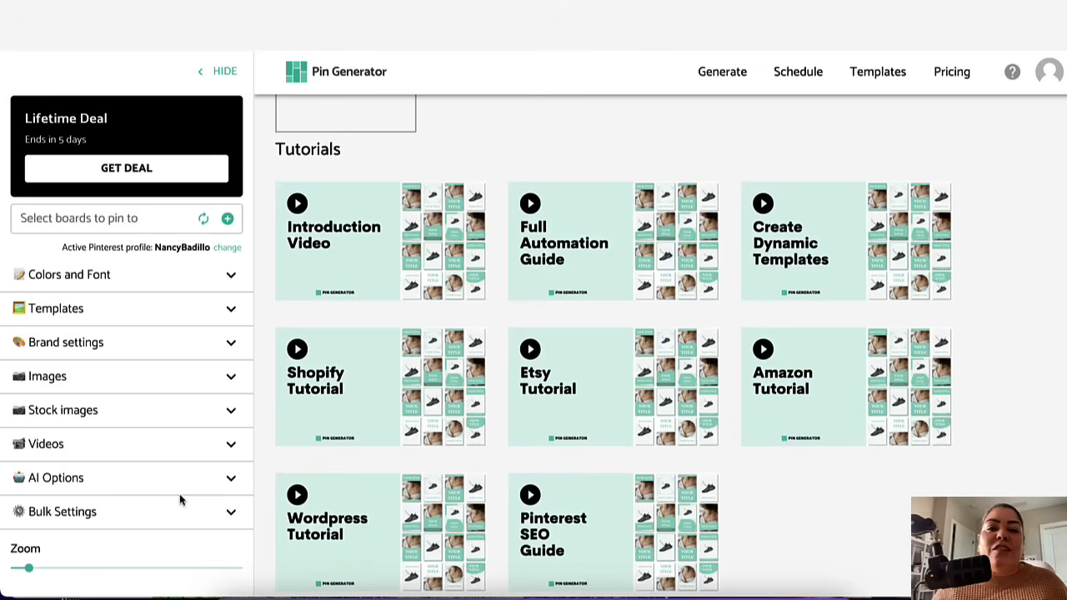
pyautogui.click(230, 512)
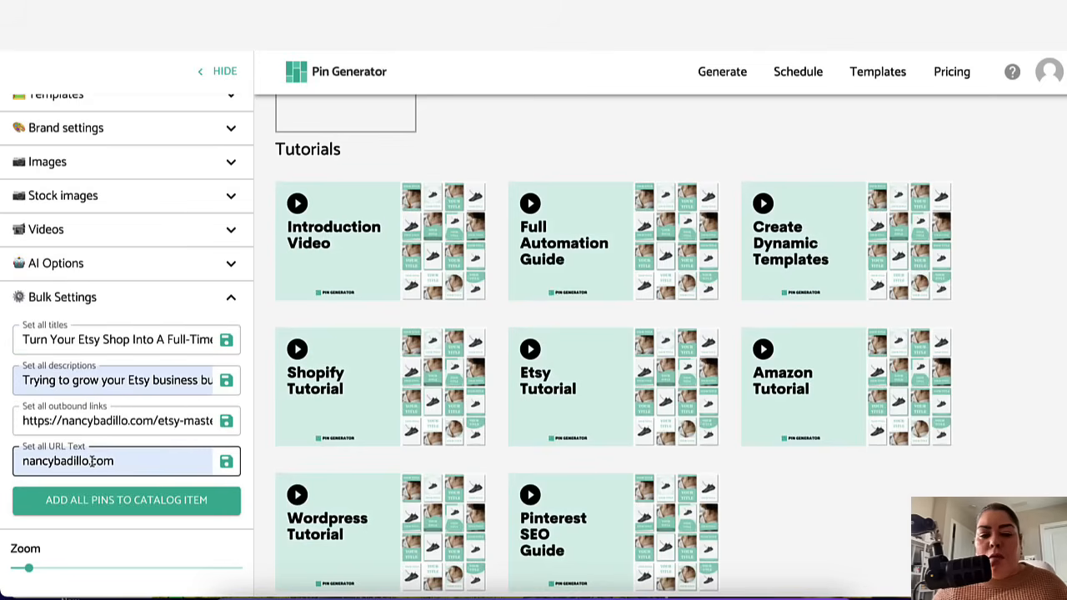
pyautogui.click(231, 298)
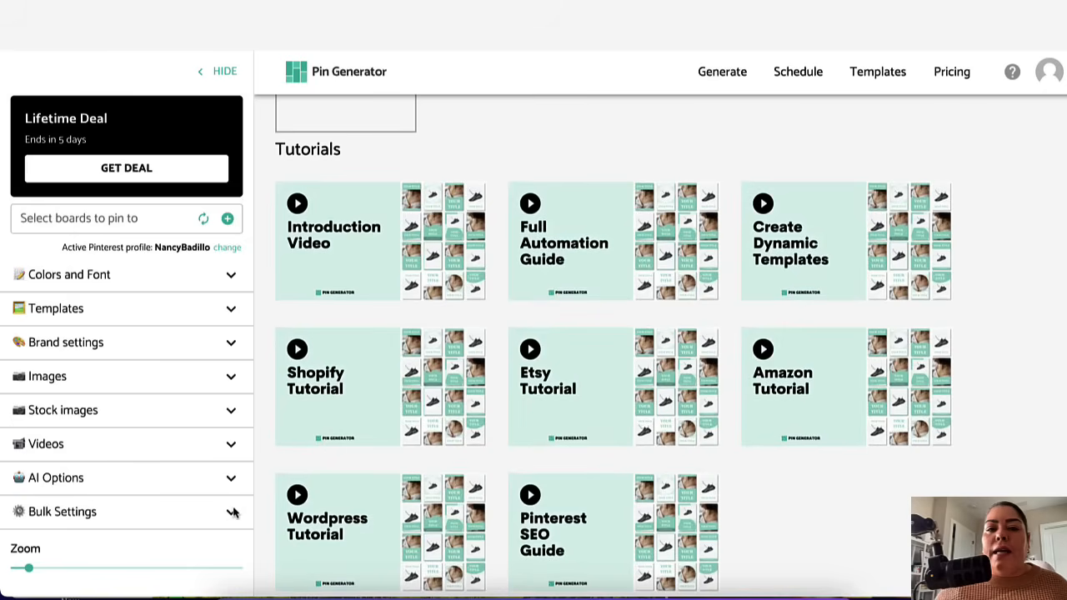
# Step: Generate the batch of pins from the configured sidebar settings
pyautogui.scroll(2, 167, 402)
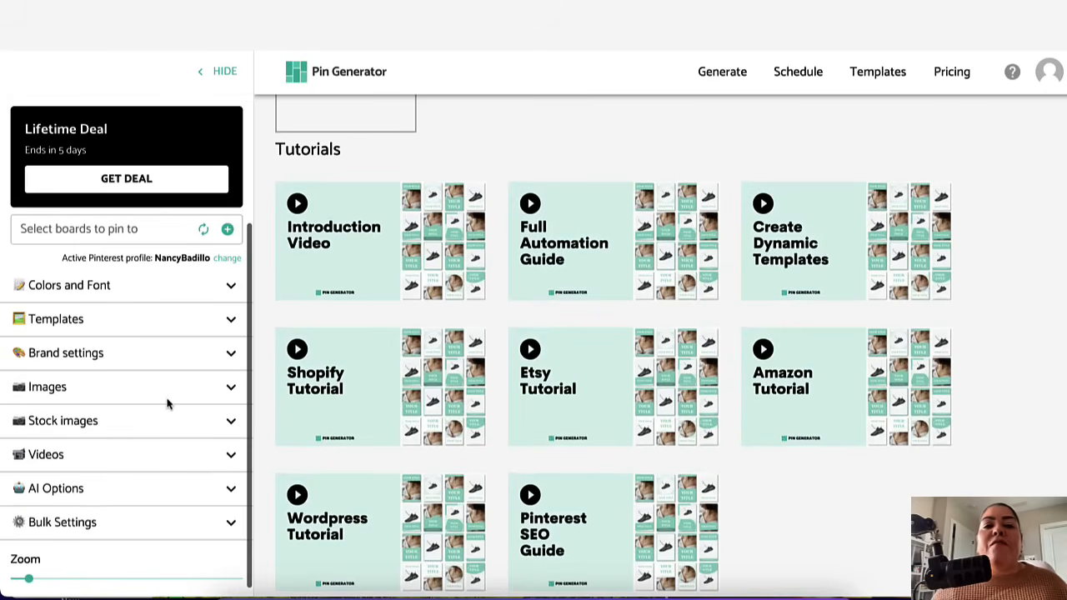
pyautogui.scroll(1, 167, 403)
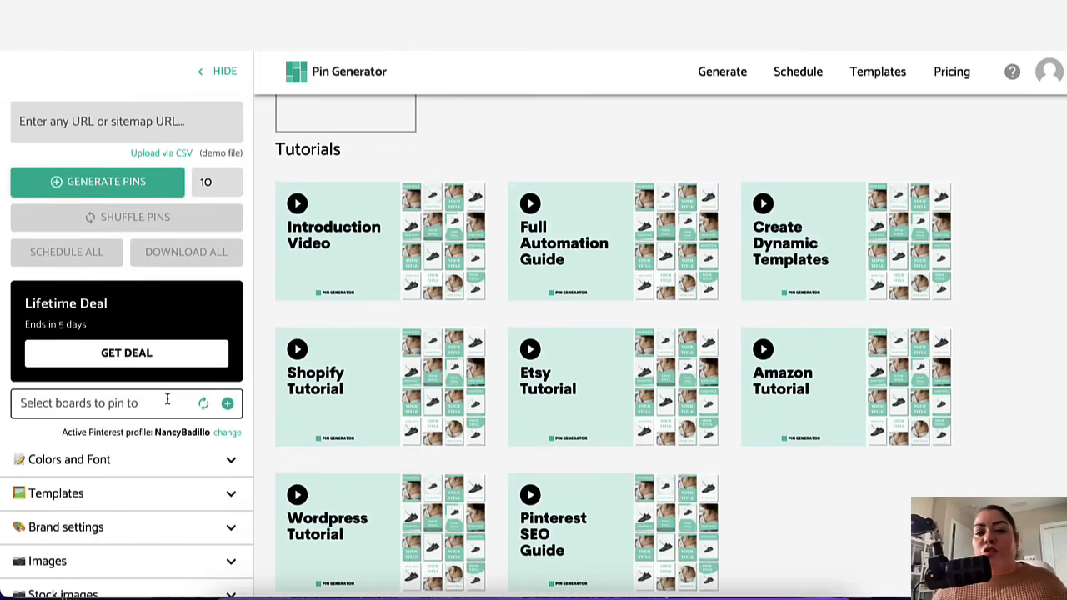
pyautogui.scroll(-2, 169, 455)
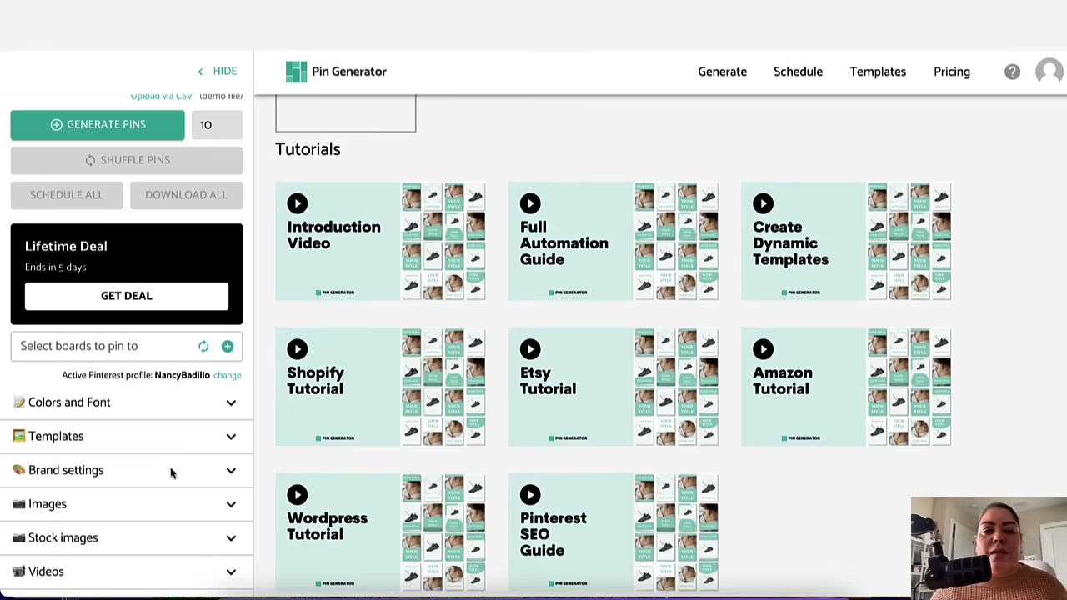
pyautogui.scroll(2, 171, 472)
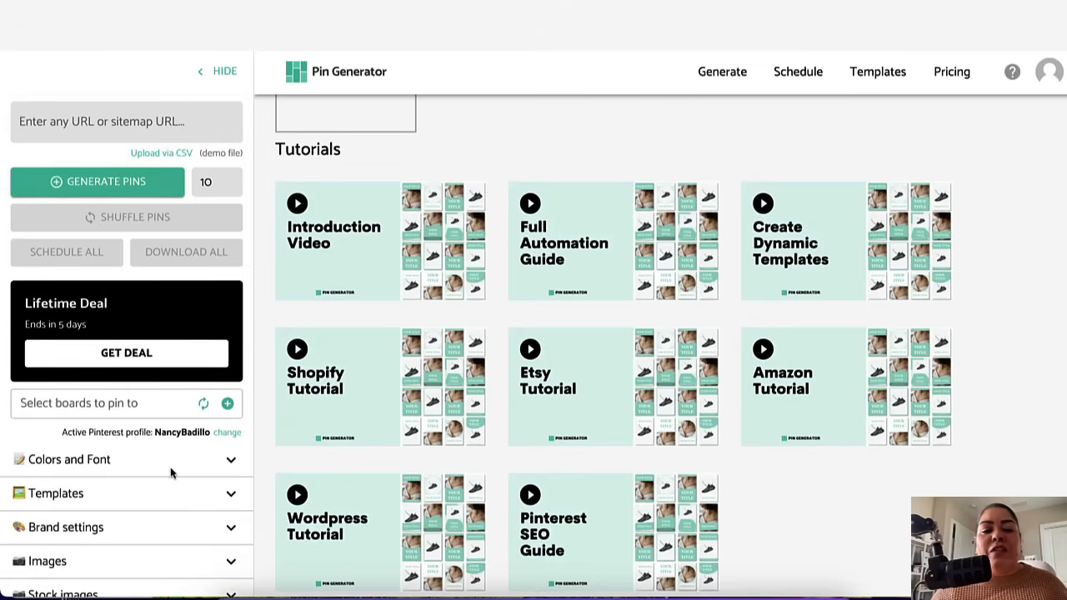
pyautogui.scroll(-2, 186, 507)
pyautogui.scroll(2, 186, 508)
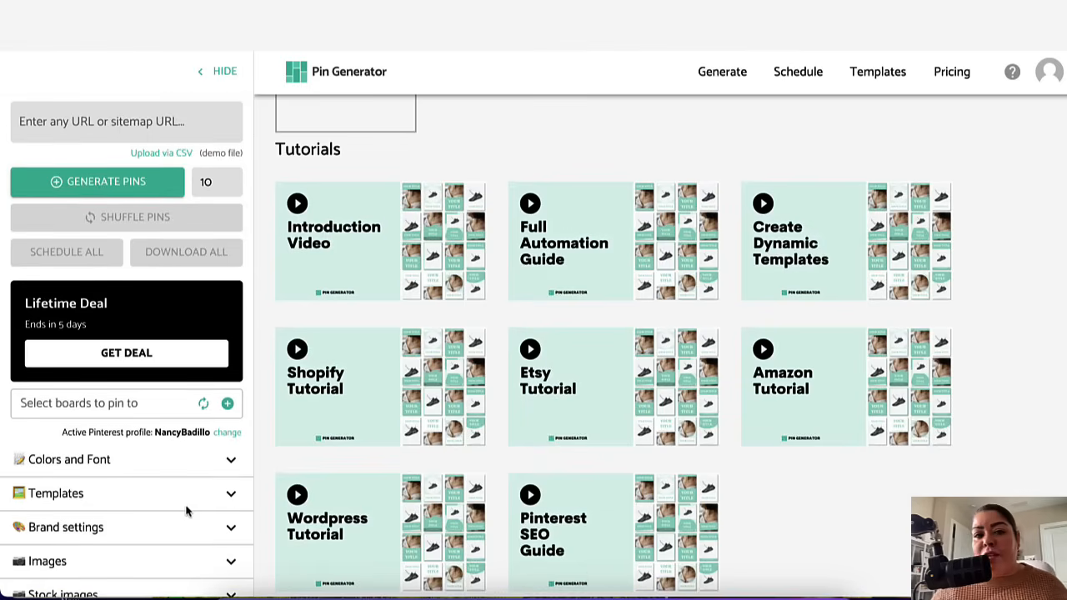
pyautogui.scroll(-3, 200, 584)
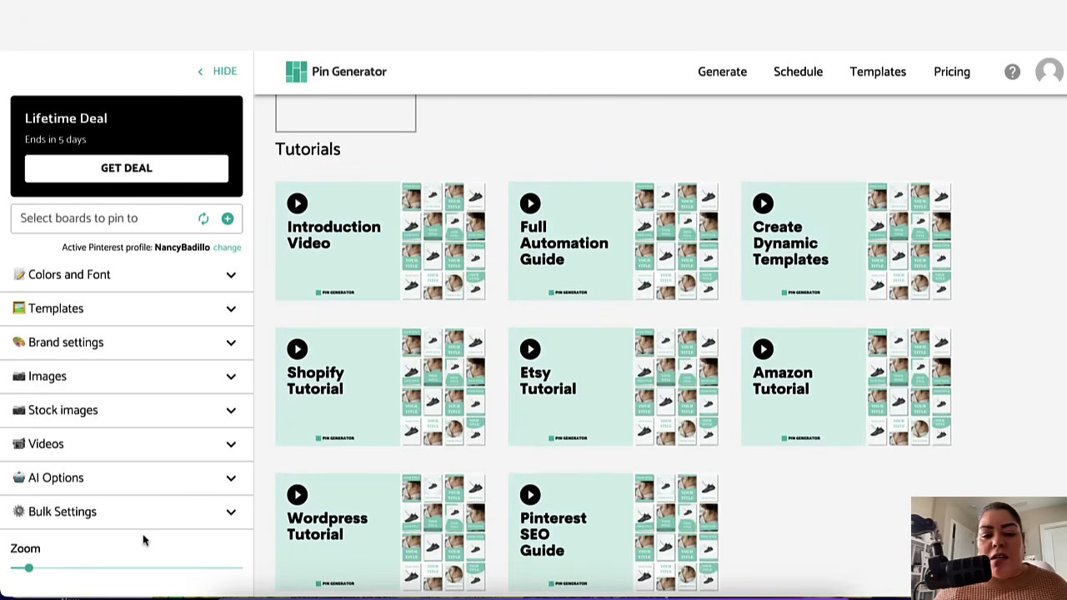
pyautogui.scroll(3, 170, 409)
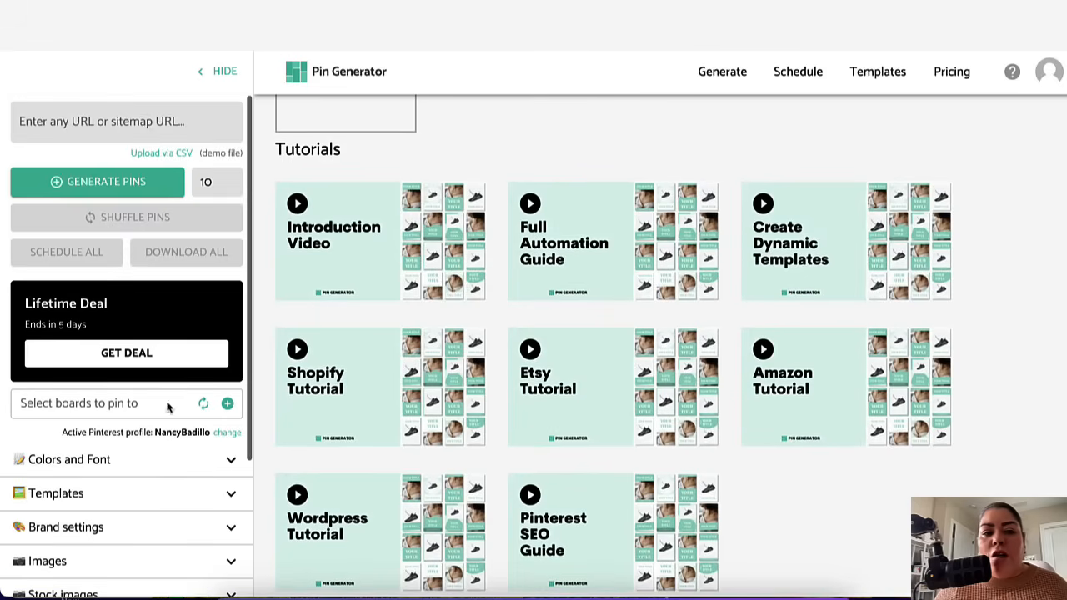
pyautogui.click(90, 185)
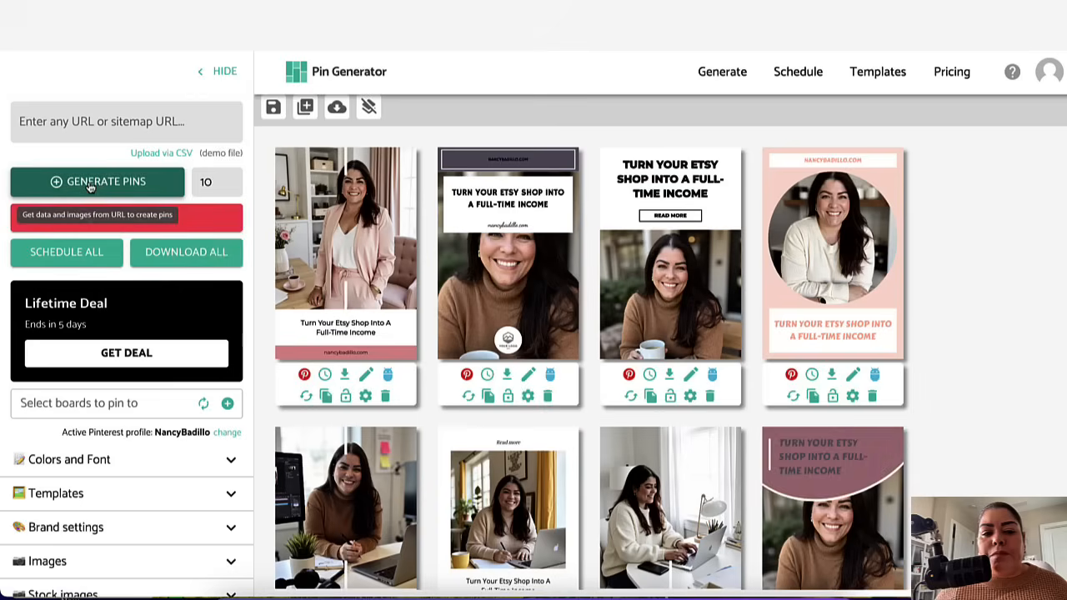
# Step: Shuffle the first pin's design four times to get a different layout
pyautogui.scroll(-3, 556, 264)
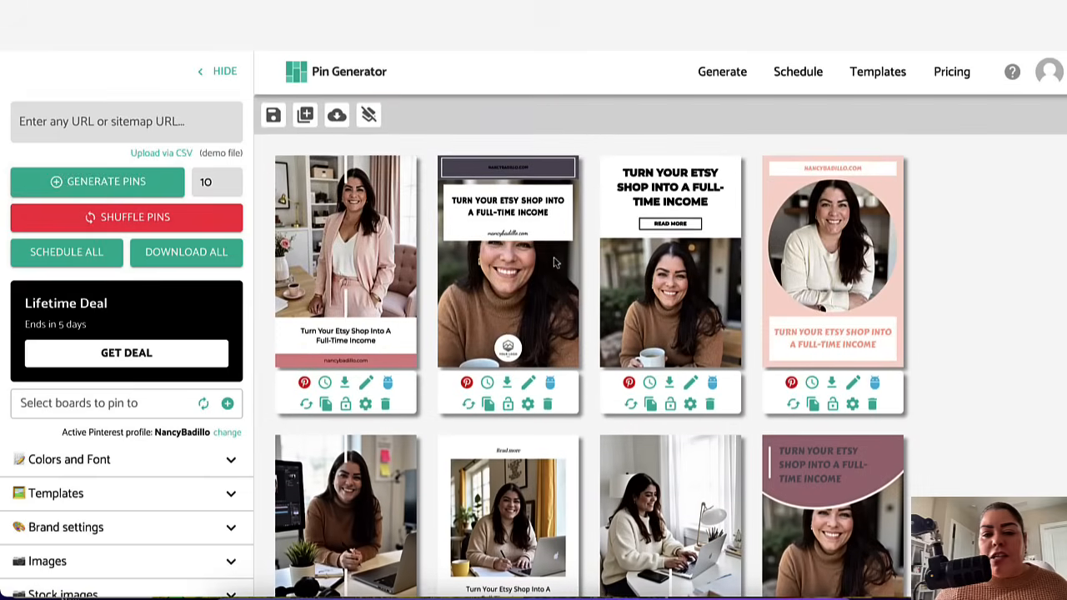
pyautogui.scroll(-4, 561, 290)
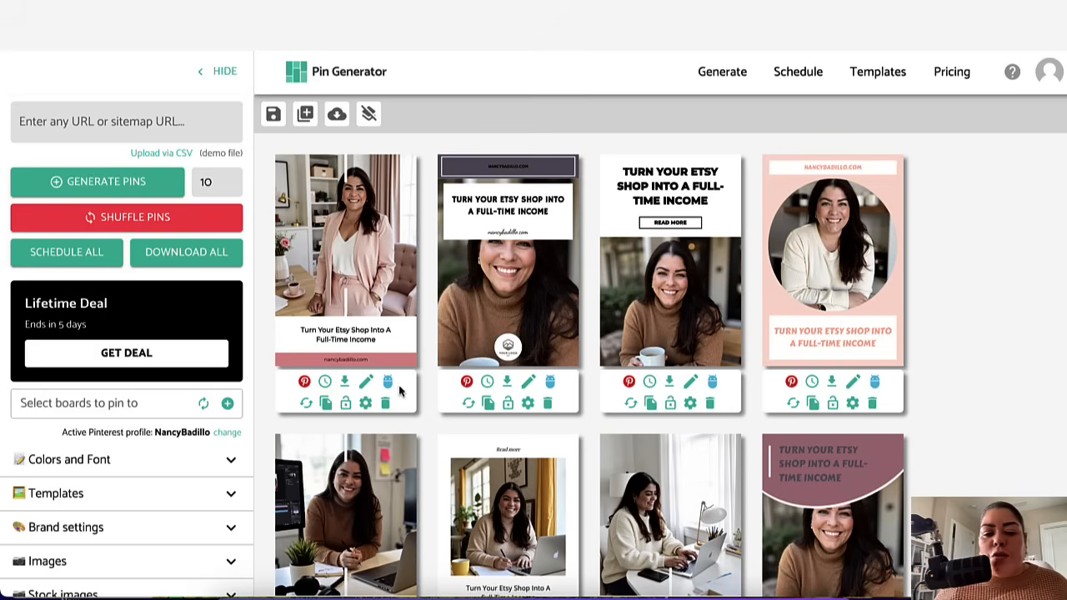
pyautogui.click(305, 407)
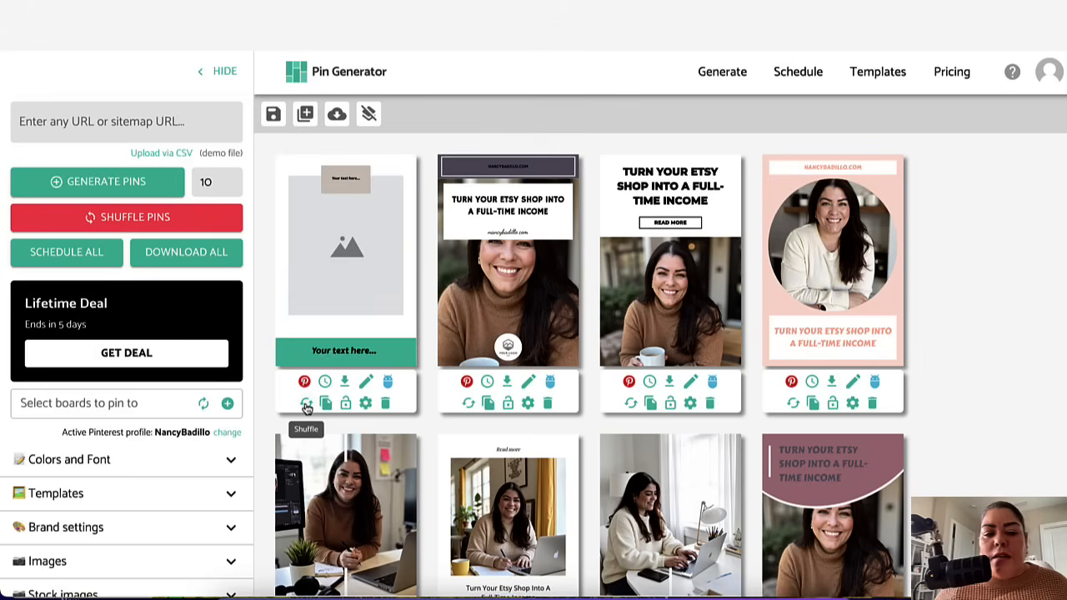
pyautogui.click(306, 407)
pyautogui.click(306, 407)
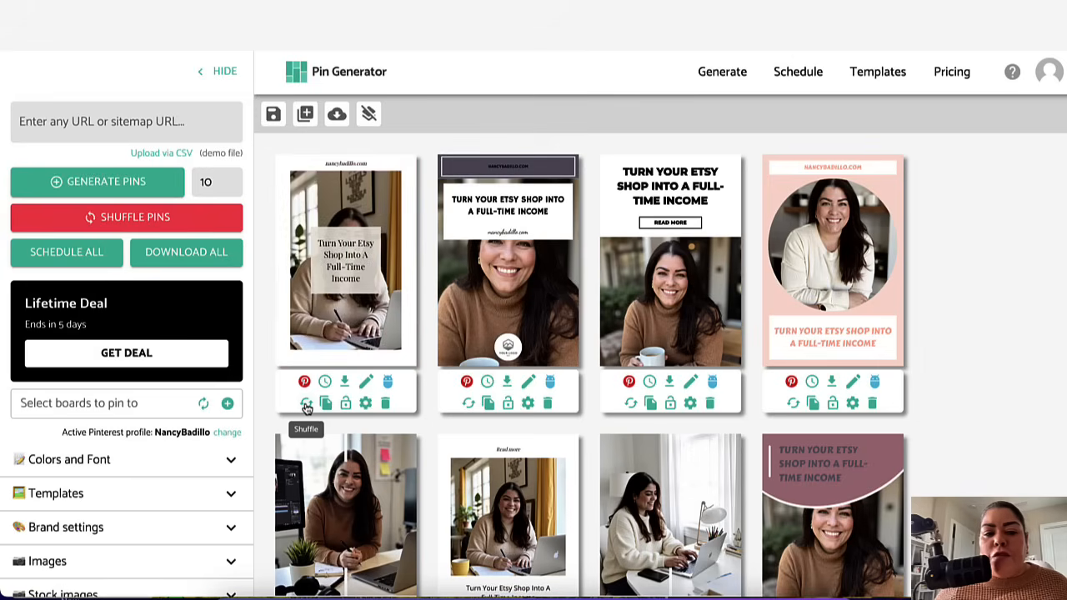
pyautogui.click(306, 407)
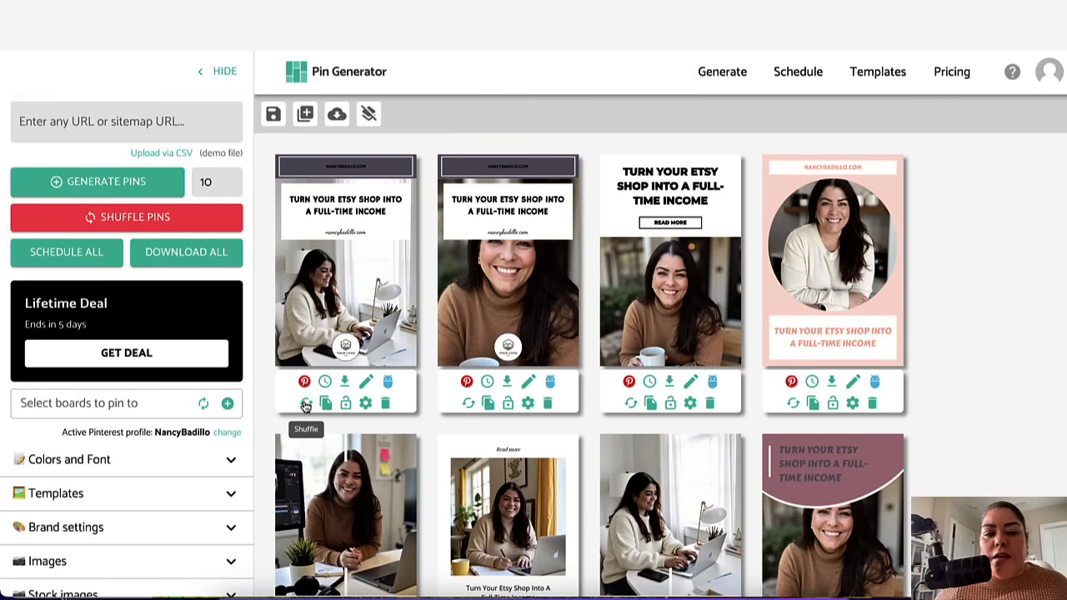
# Step: Delete the small website text beneath the headline on the first pin
pyautogui.doubleClick(337, 209)
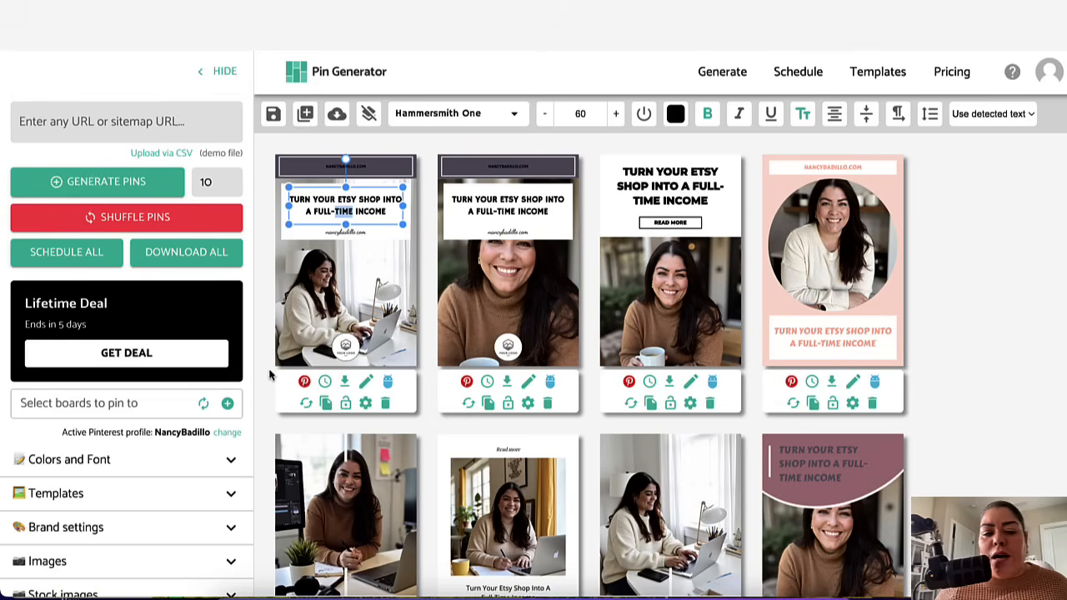
pyautogui.click(293, 335)
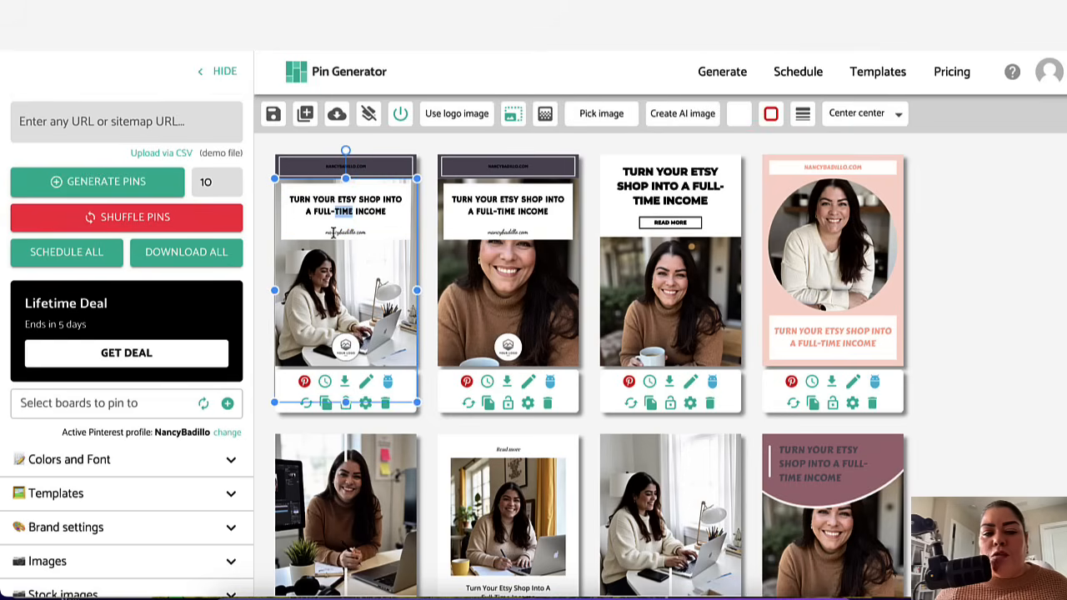
pyautogui.click(351, 232)
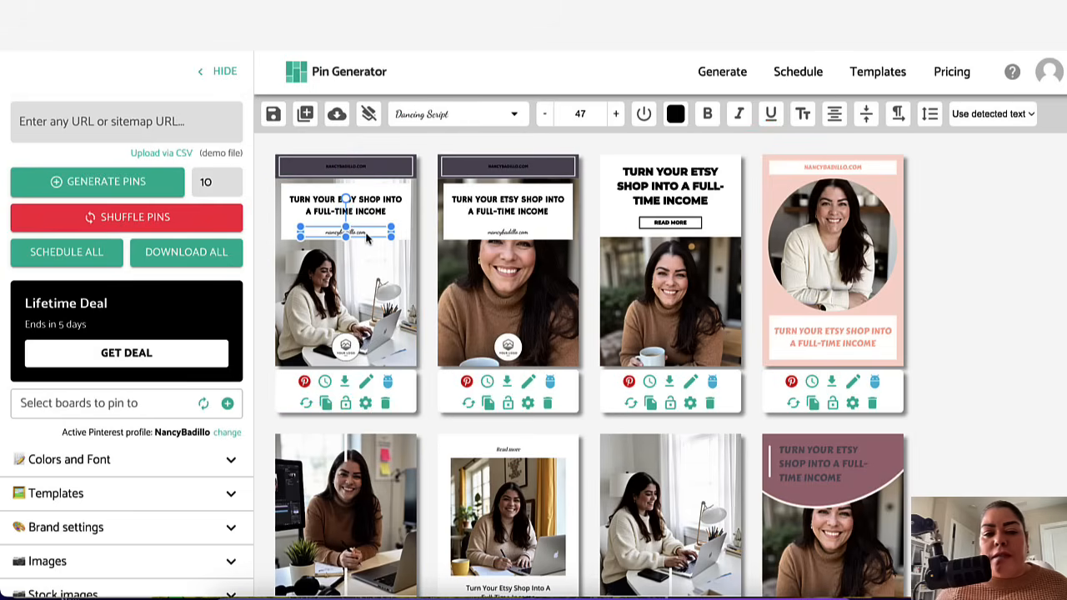
pyautogui.press('Delete')
pyautogui.click(348, 201)
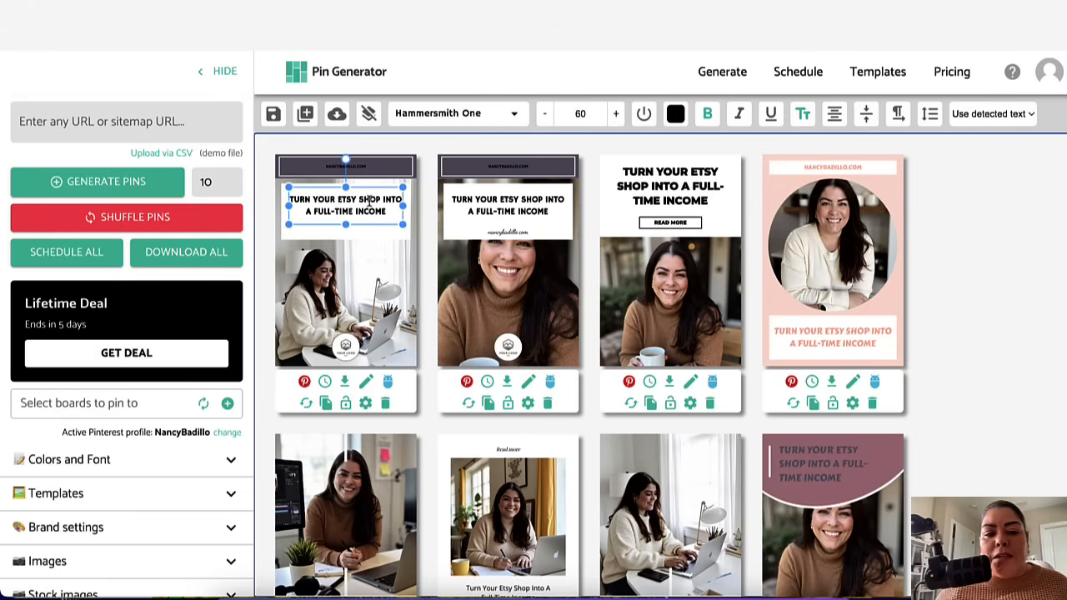
pyautogui.click(271, 293)
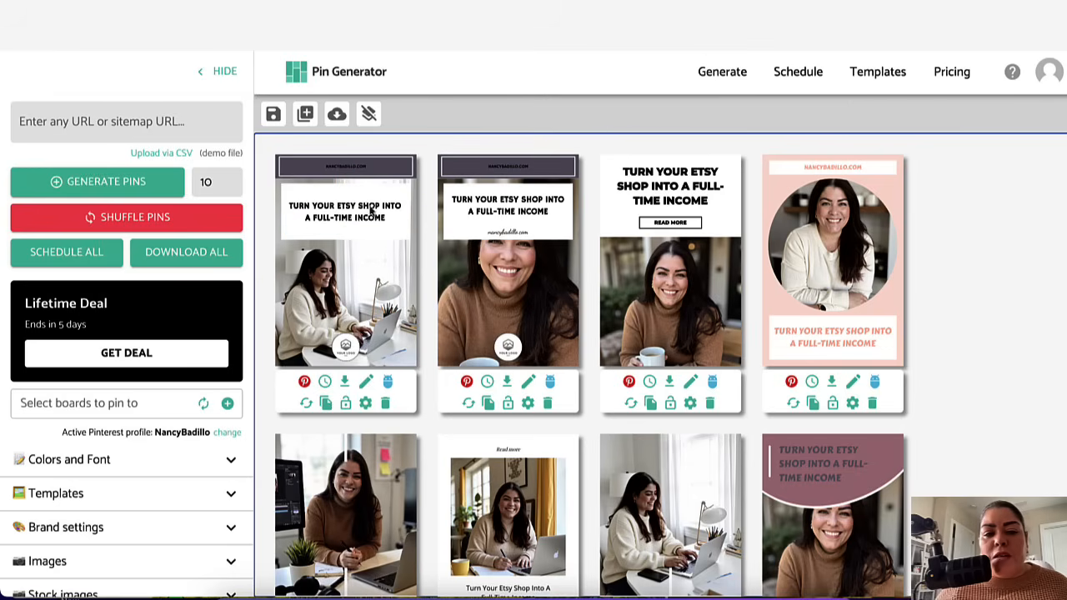
# Step: Remove the logo placeholder from the bottom of the first pin
pyautogui.click(396, 170)
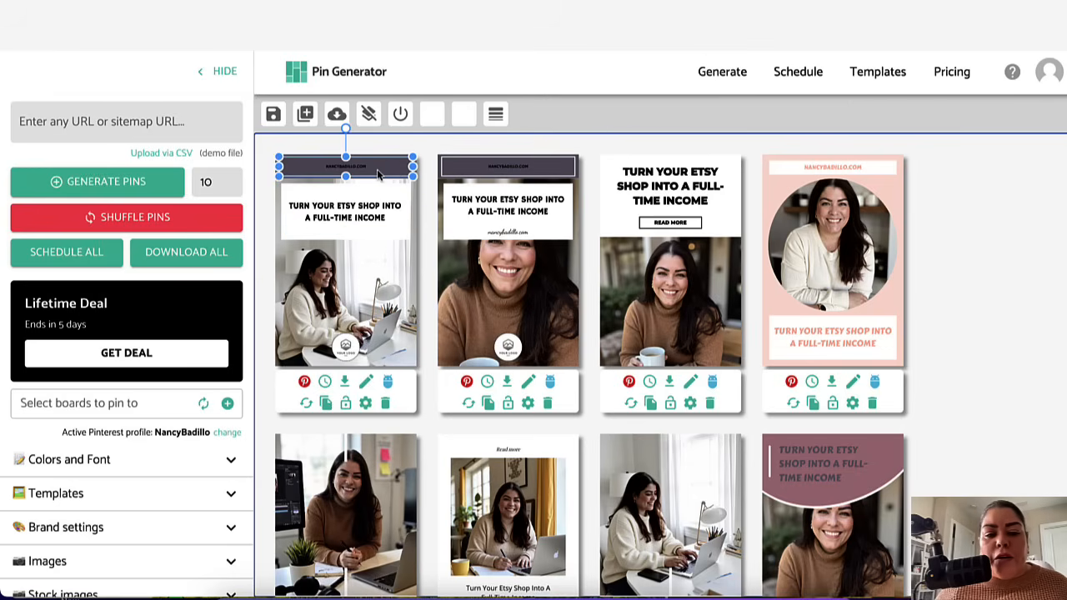
pyautogui.click(304, 381)
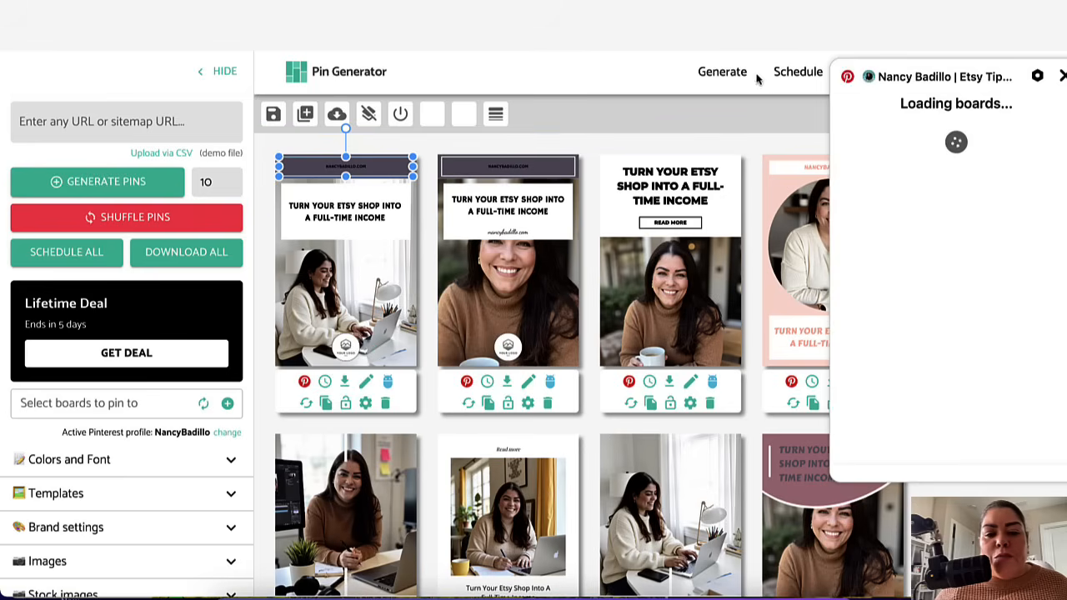
pyautogui.click(1062, 74)
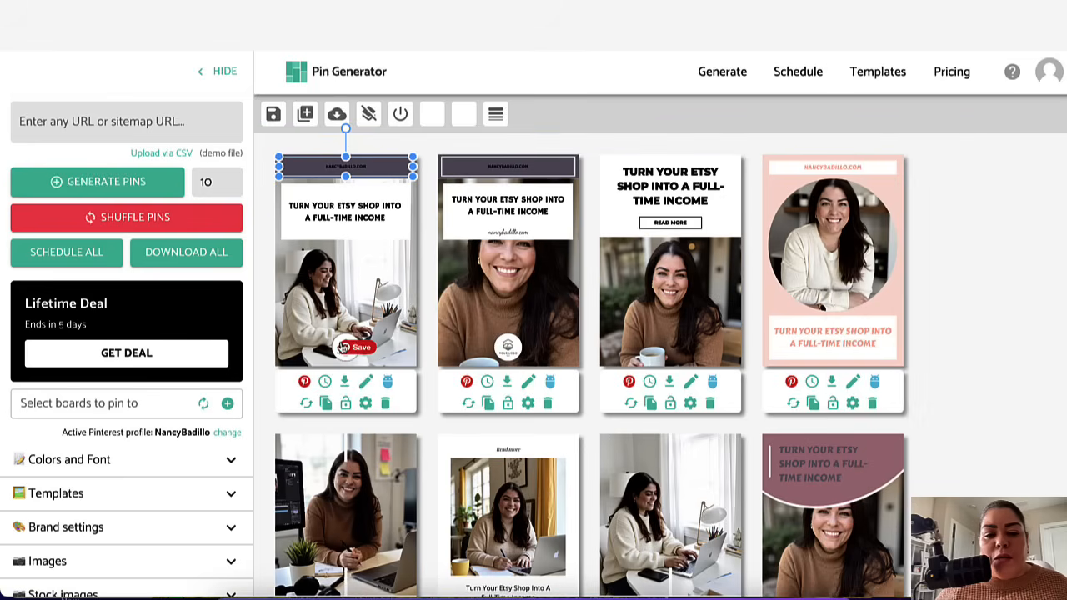
pyautogui.click(345, 345)
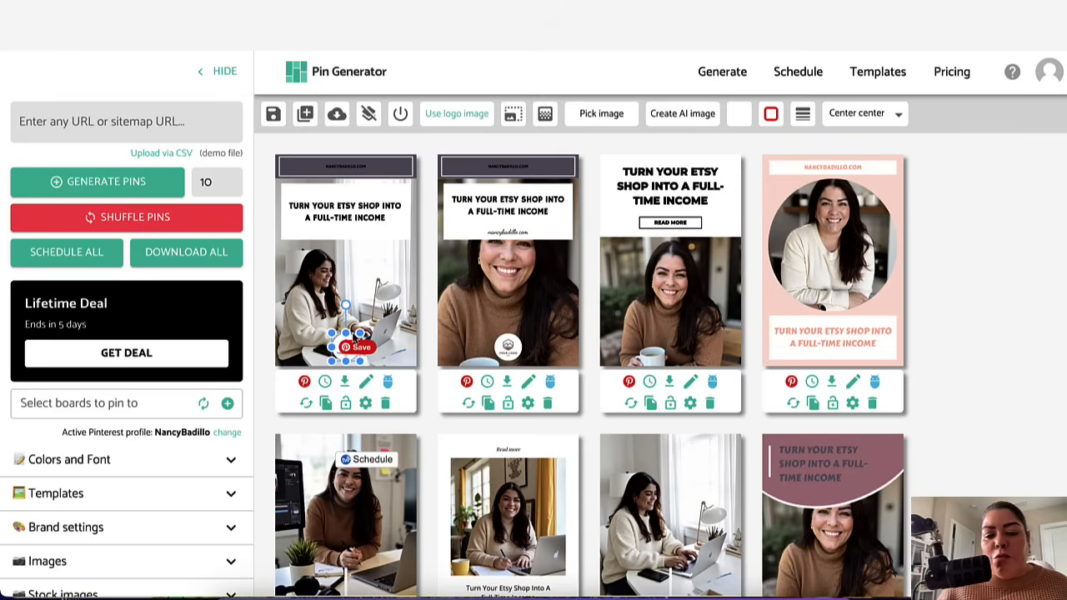
pyautogui.click(432, 338)
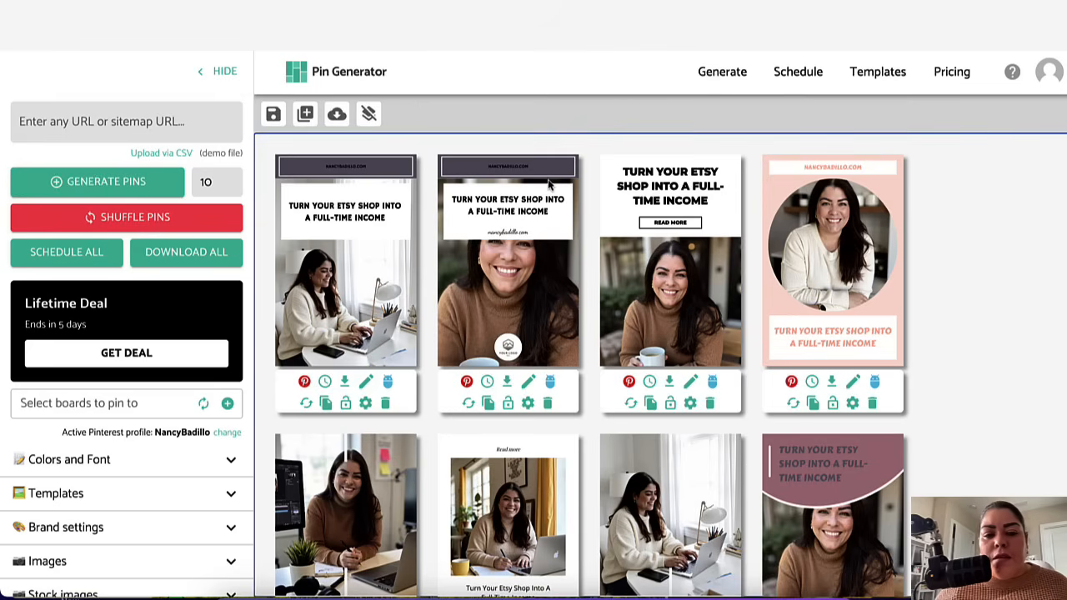
# Step: Shuffle the second pin's design to get a new layout
pyautogui.click(467, 404)
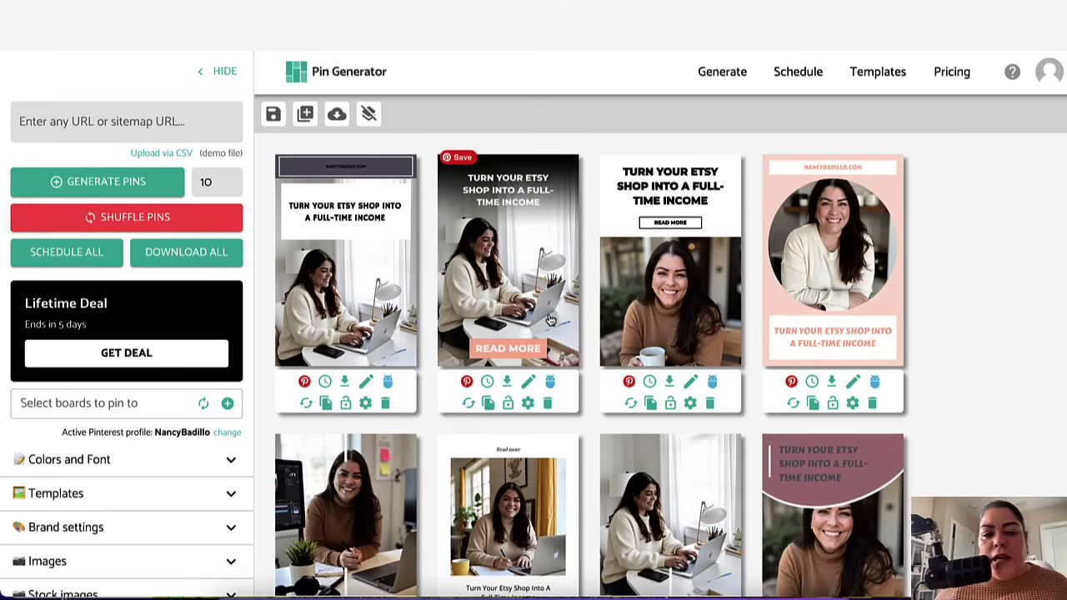
pyautogui.click(550, 381)
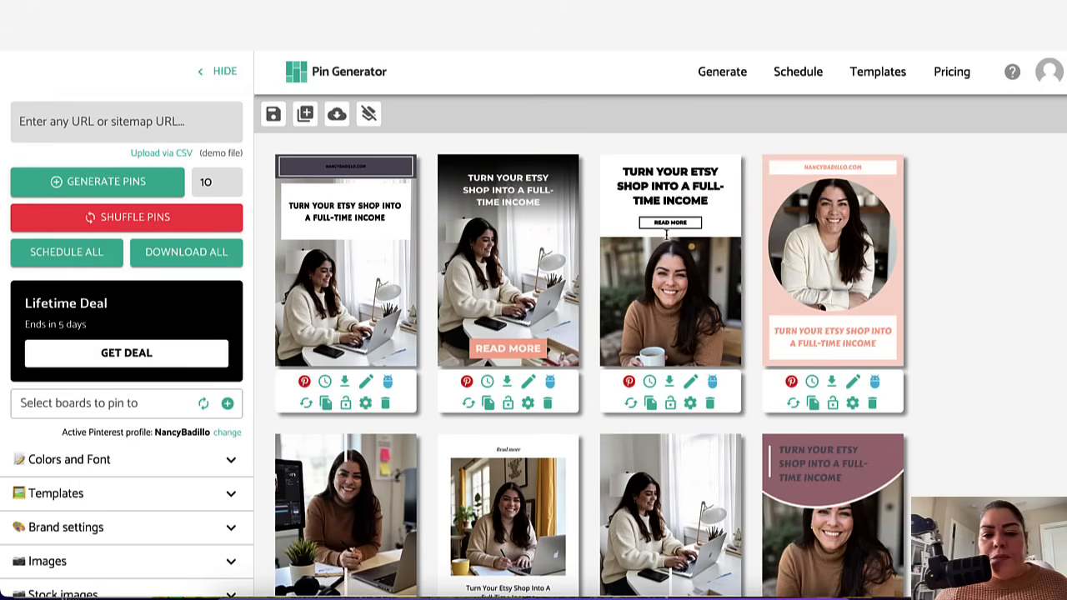
pyautogui.click(649, 381)
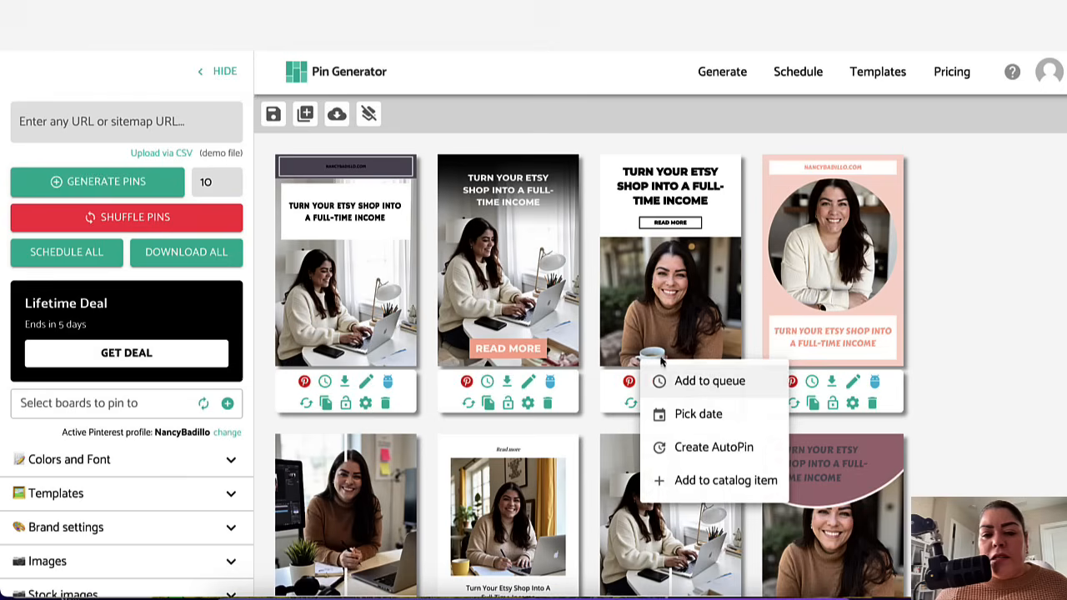
# Step: Shuffle the fourth pin's design five times until a gradient layout with a framed headline appears
pyautogui.click(792, 403)
pyautogui.click(792, 404)
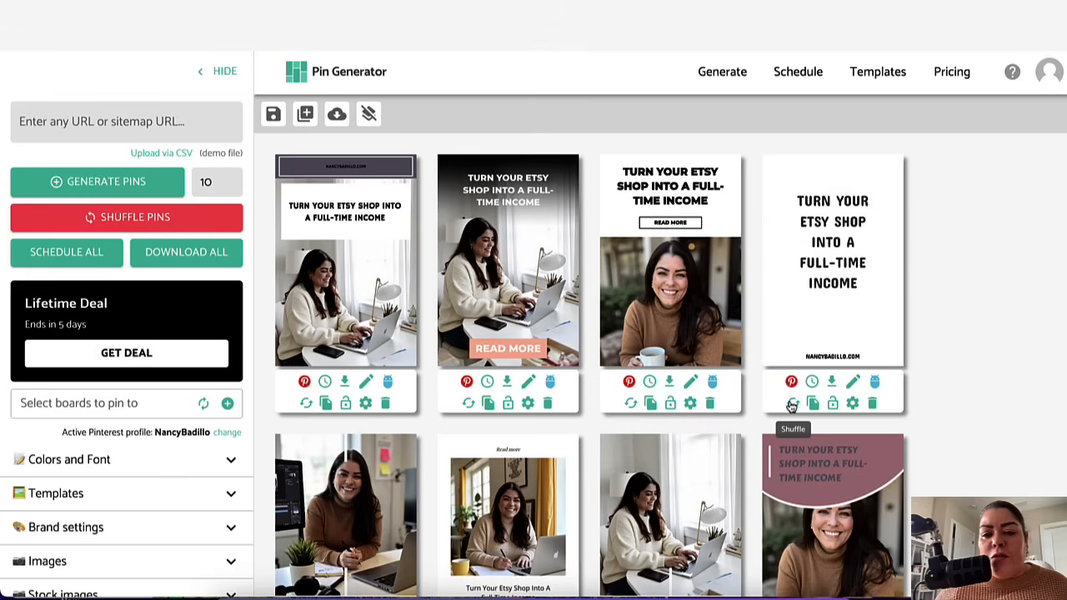
pyautogui.click(792, 403)
pyautogui.click(792, 403)
pyautogui.click(792, 404)
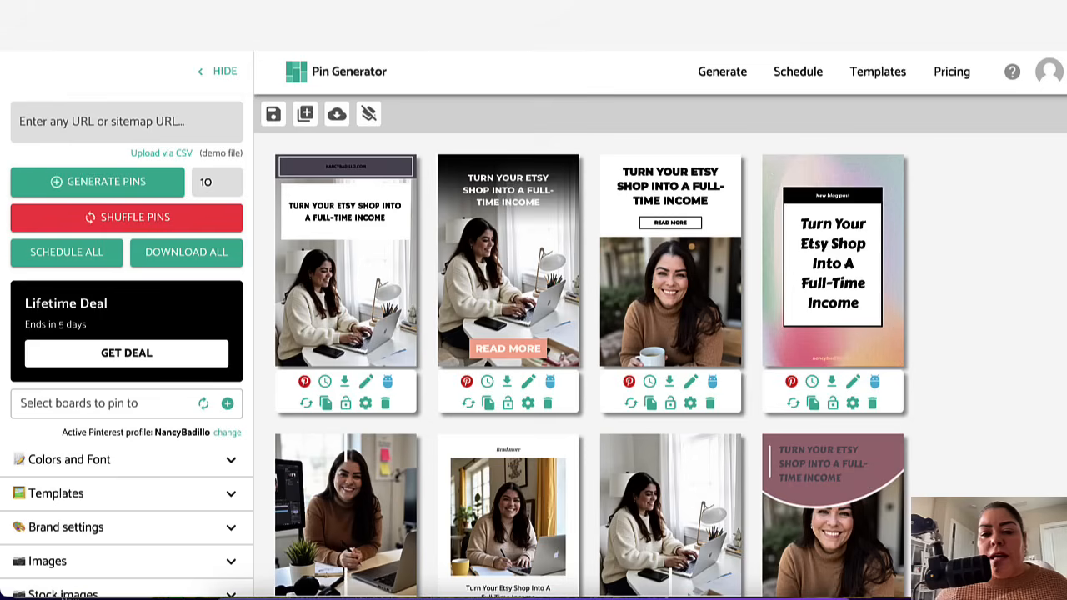
# Step: Change the small label at the top of the fourth pin to "Learn more"
pyautogui.click(830, 195)
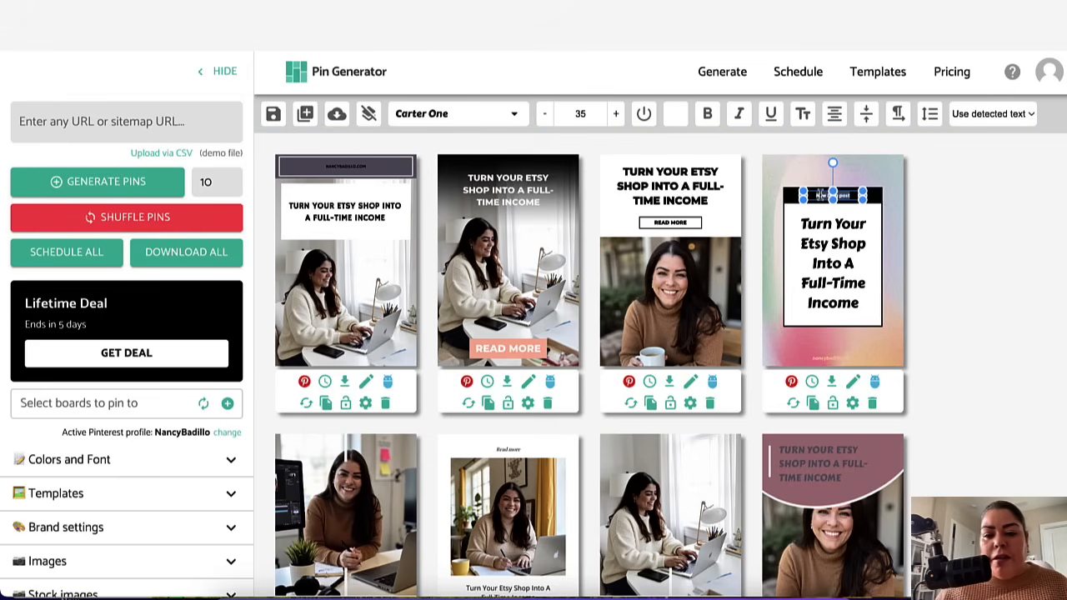
pyautogui.press('BackSpace')
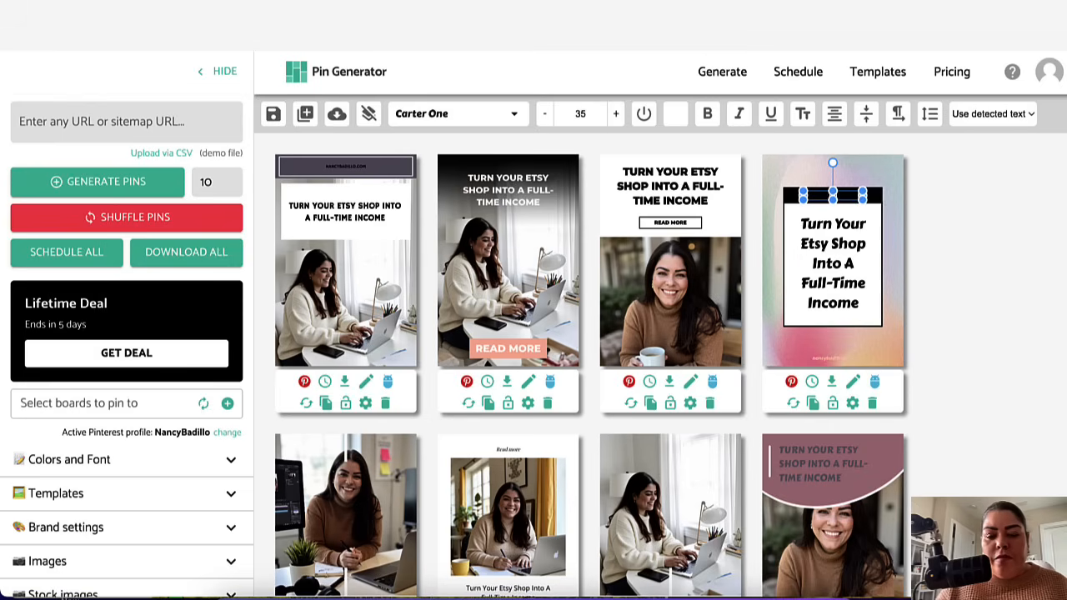
pyautogui.click(979, 212)
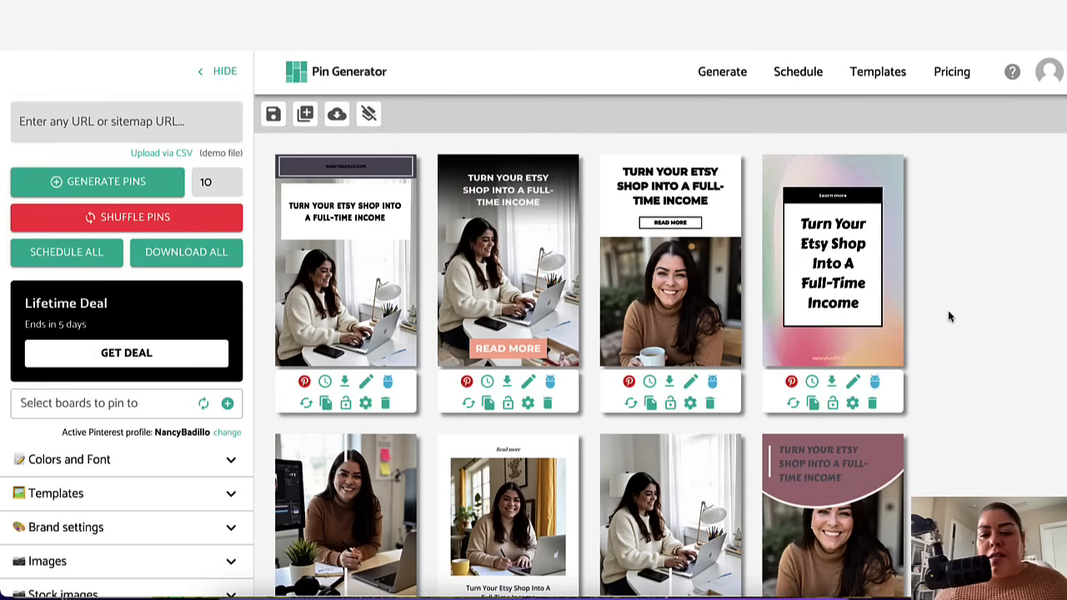
# Step: Change the button text on the second pin of the second row to "learn more"
pyautogui.scroll(-1, 959, 392)
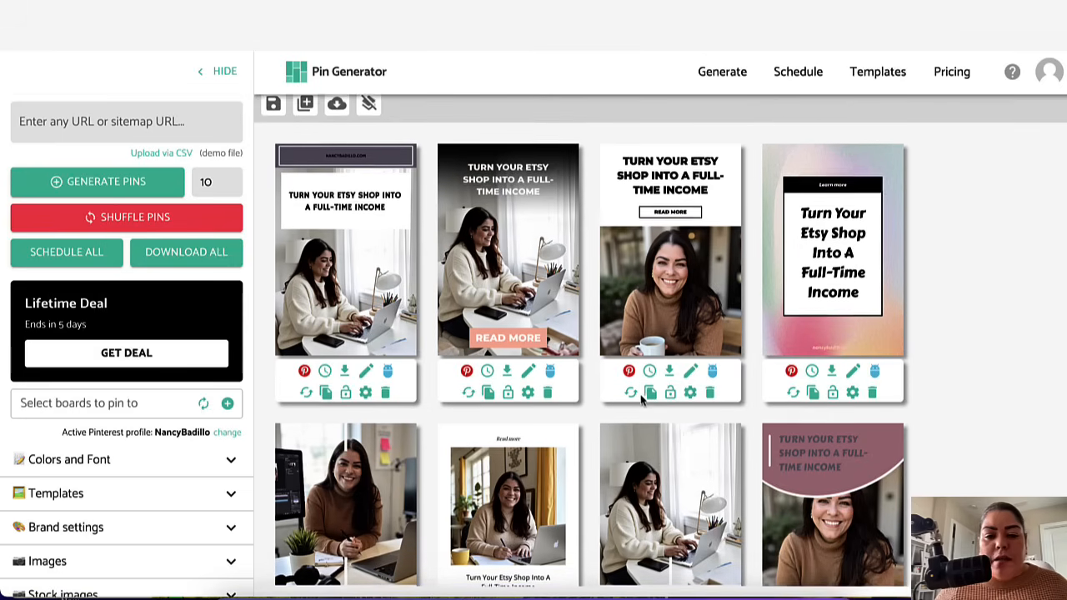
pyautogui.scroll(-5, 1028, 407)
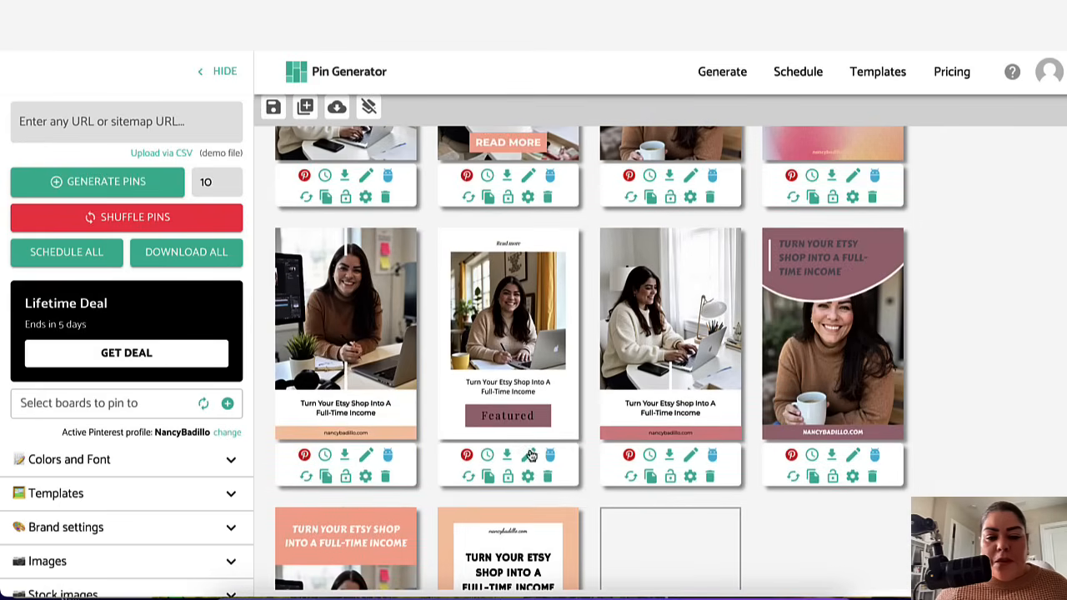
pyautogui.doubleClick(500, 415)
pyautogui.write('learn more')
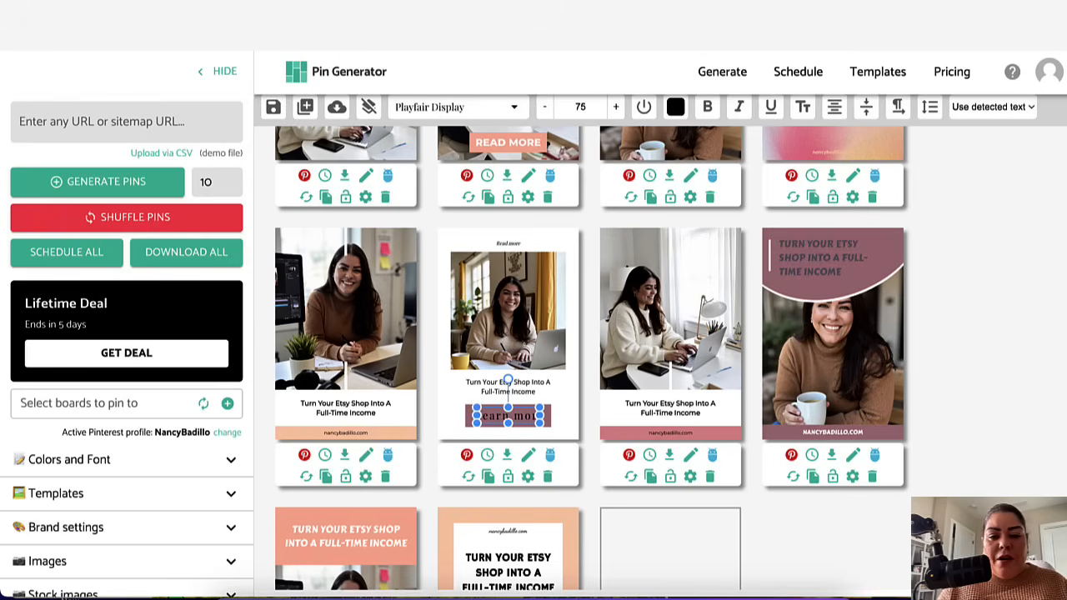
pyautogui.click(762, 490)
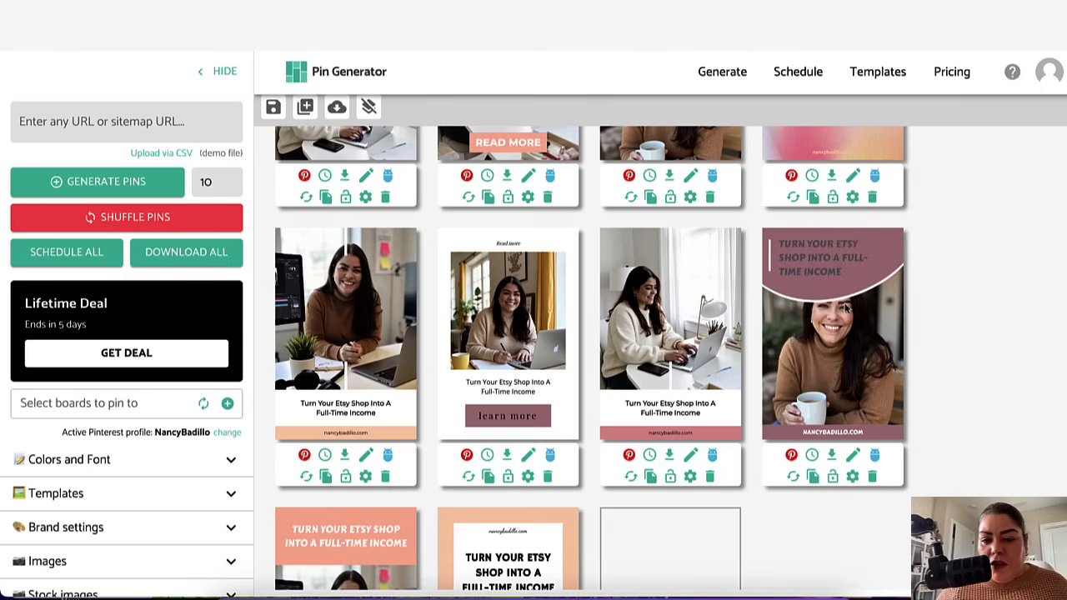
# Step: Shuffle the last pin in the second row six times to get a circular photo layout
pyautogui.click(794, 477)
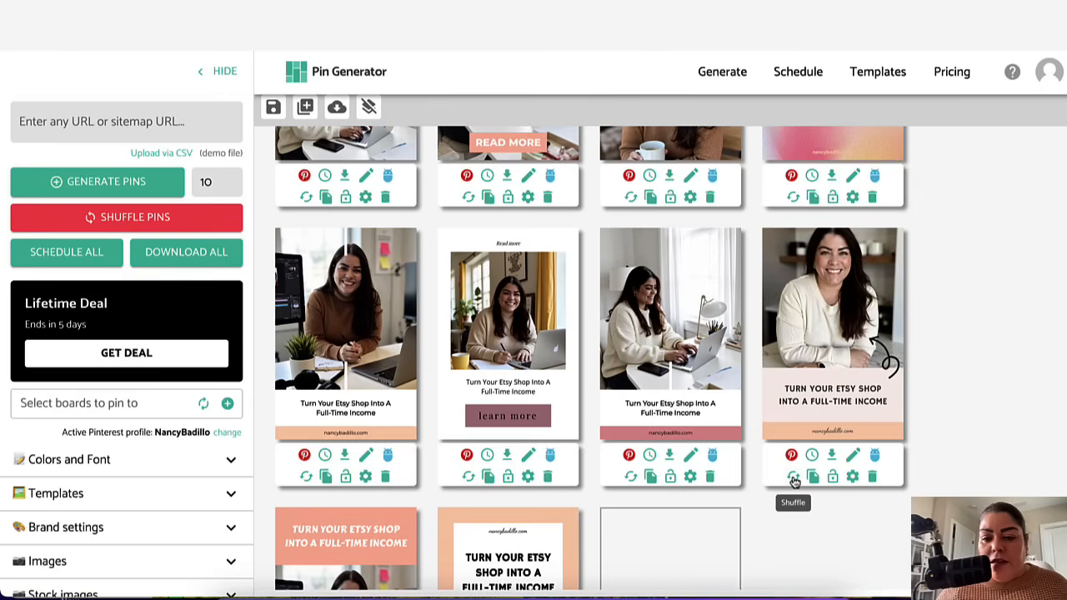
pyautogui.click(794, 480)
pyautogui.click(794, 480)
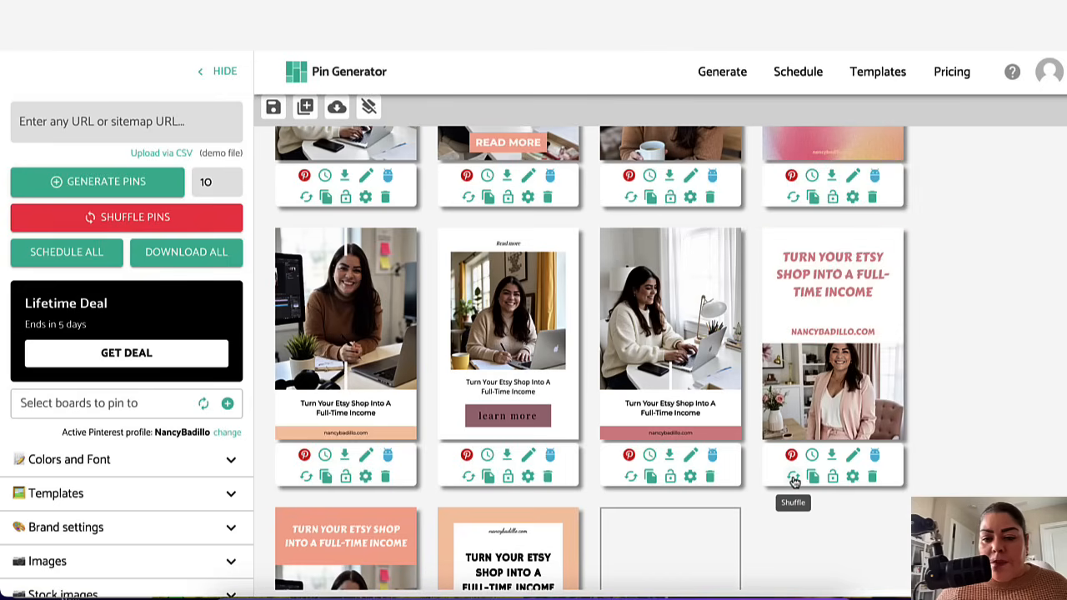
pyautogui.click(794, 478)
pyautogui.click(794, 479)
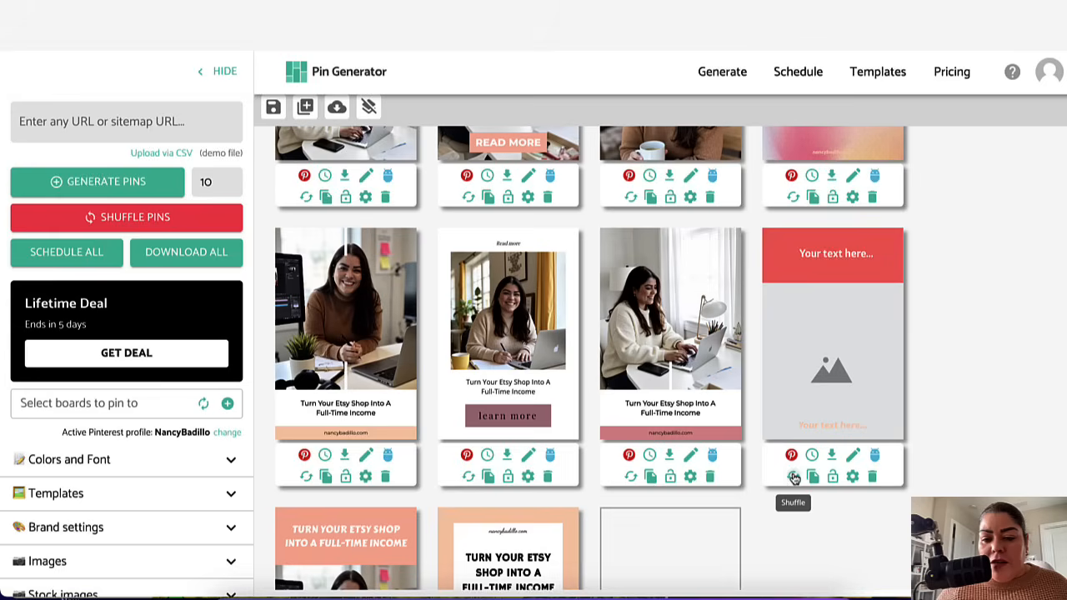
pyautogui.click(794, 478)
# Step: Shuffle the design of the first pin in the bottom row
pyautogui.scroll(2, 961, 351)
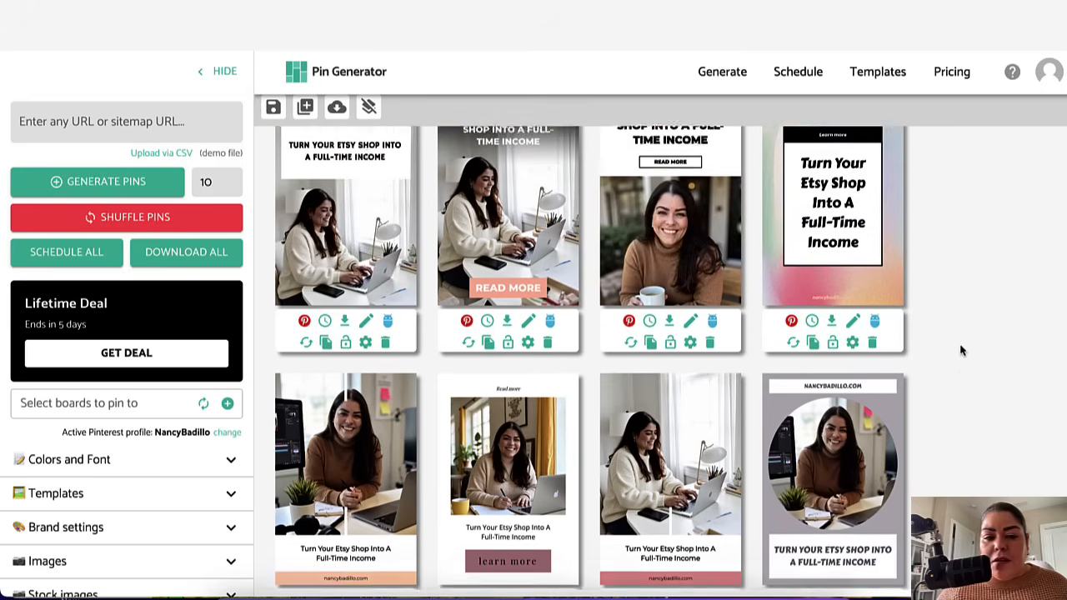
pyautogui.scroll(-3, 961, 350)
pyautogui.scroll(-1, 960, 351)
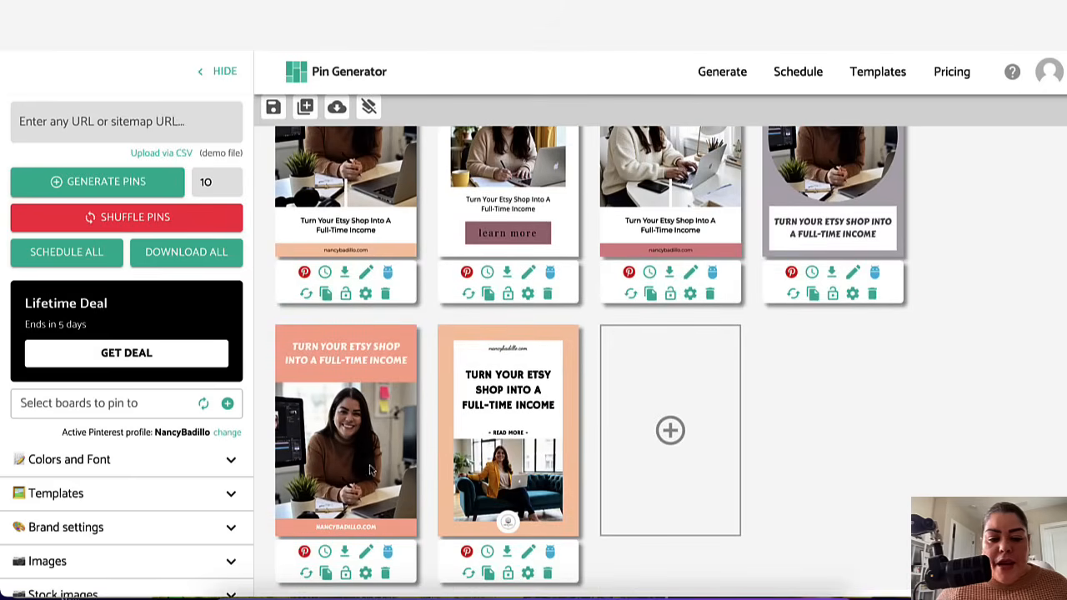
pyautogui.click(306, 574)
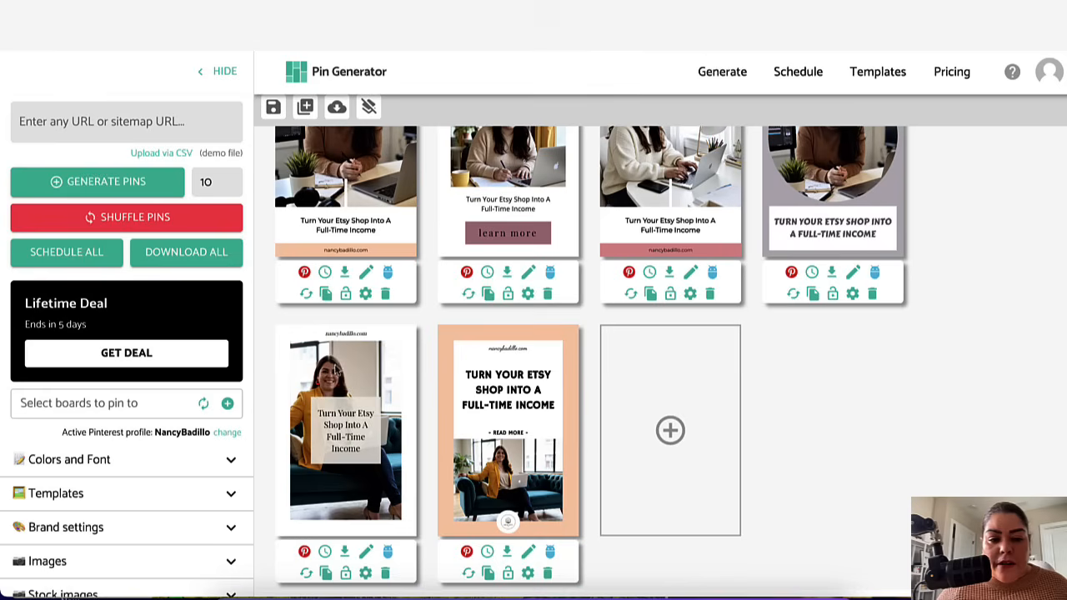
# Step: Remove the logo from the second pin in the bottom row and shuffle its design twice
pyautogui.click(508, 524)
pyautogui.click(680, 507)
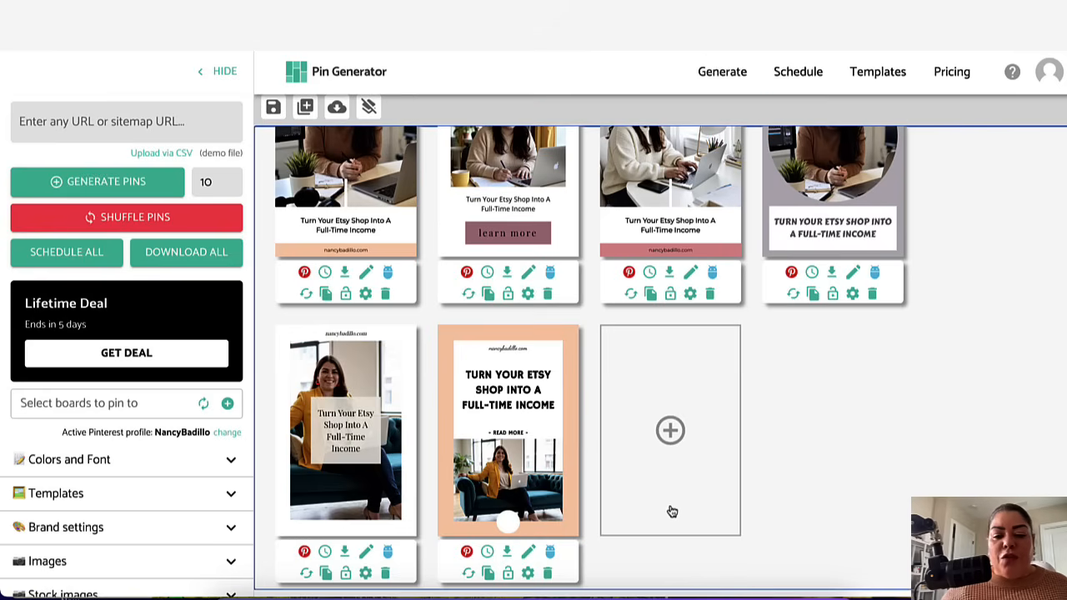
pyautogui.click(507, 524)
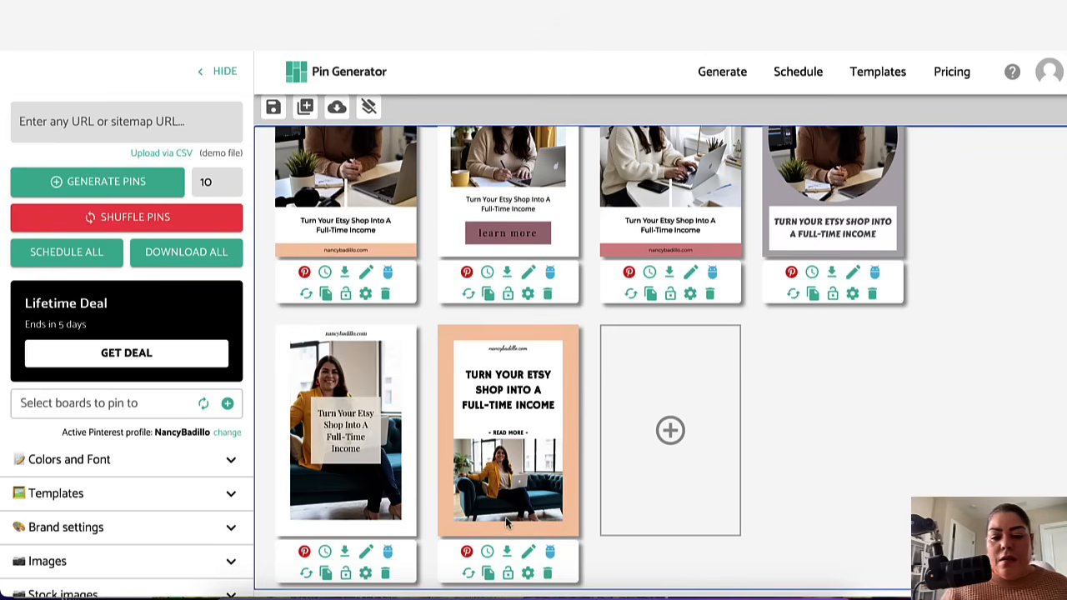
pyautogui.click(468, 575)
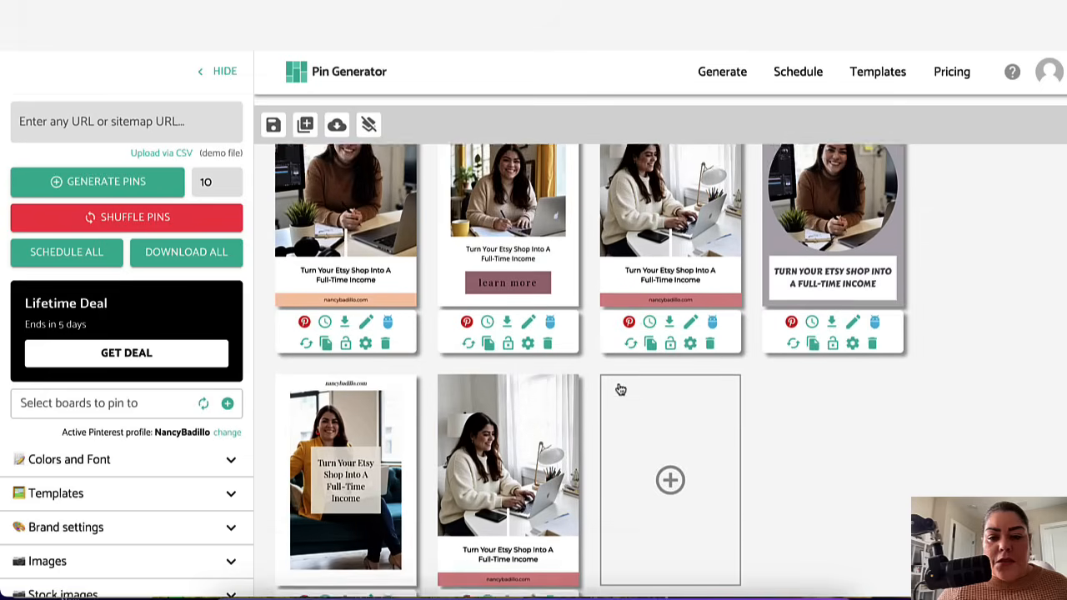
pyautogui.click(468, 581)
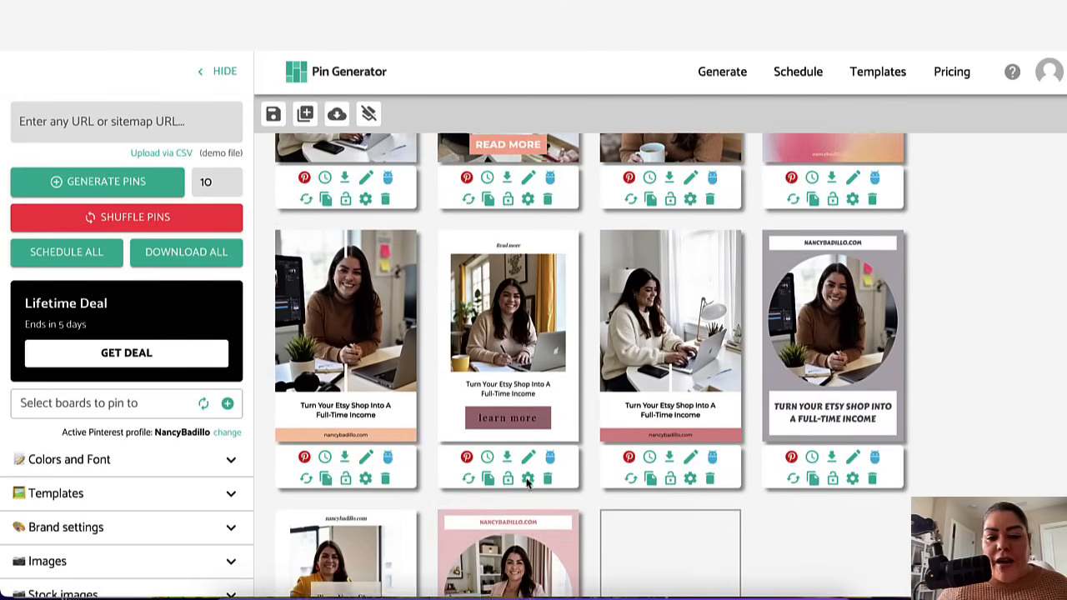
pyautogui.scroll(-3, 567, 275)
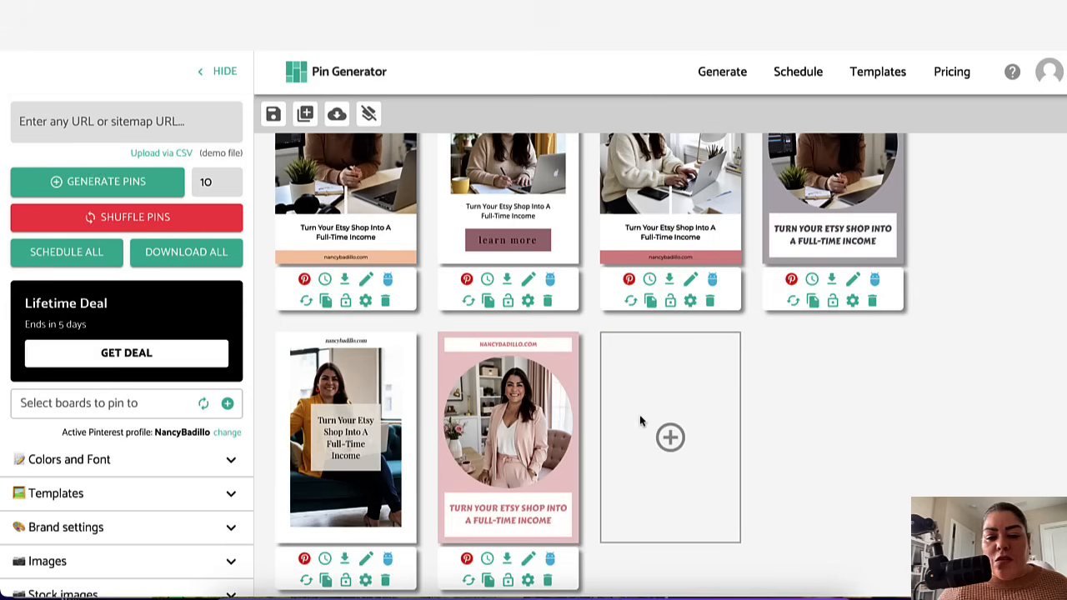
pyautogui.scroll(3, 567, 351)
pyautogui.scroll(-3, 483, 279)
pyautogui.scroll(1, 467, 287)
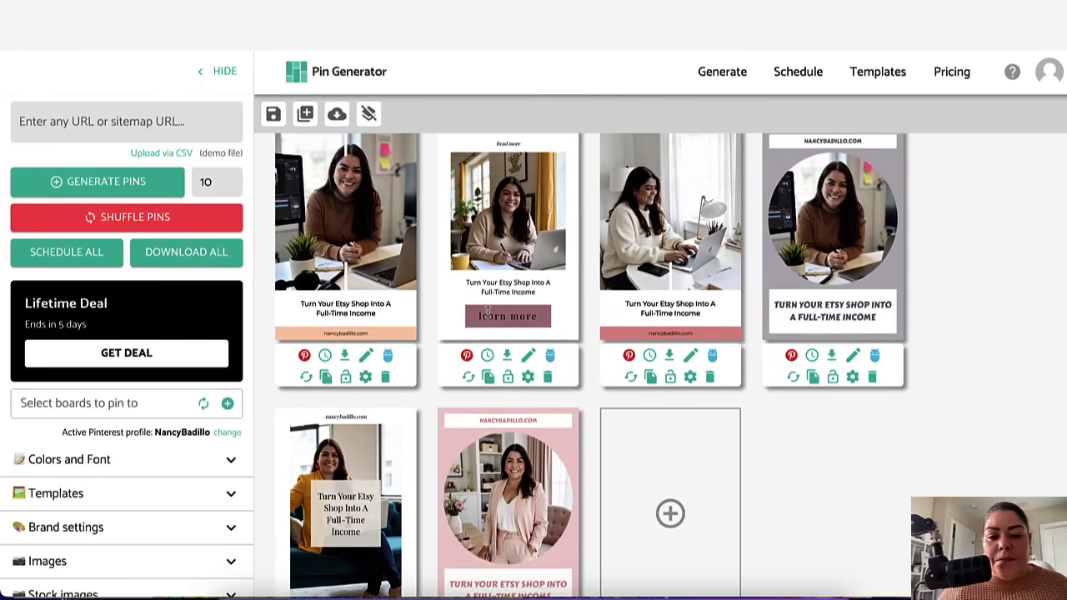
pyautogui.scroll(3, 483, 305)
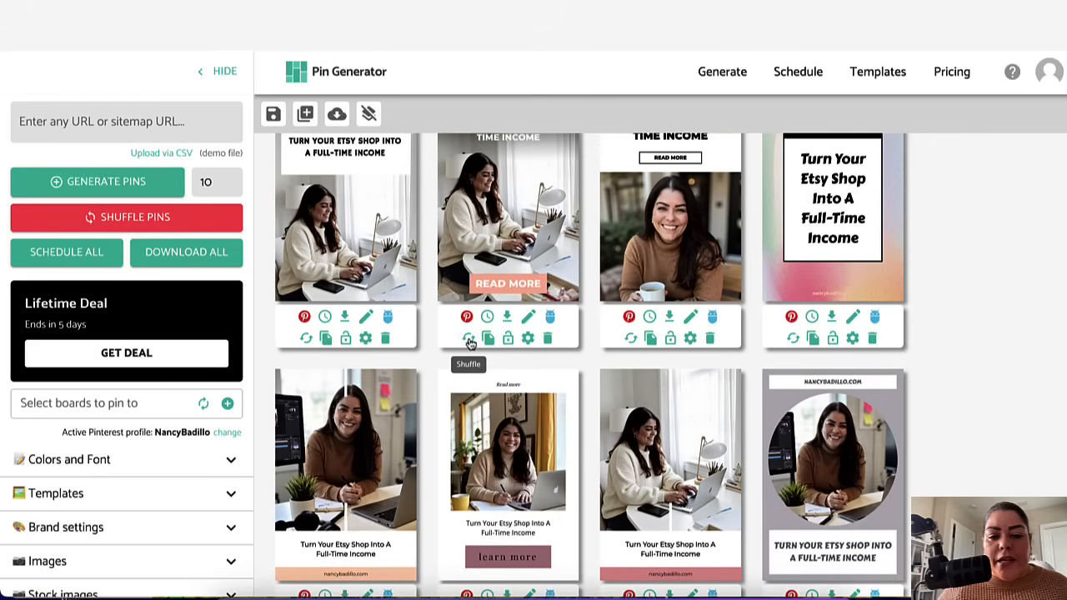
# Step: Shuffle the design of the second pin in the top row three times
pyautogui.click(470, 339)
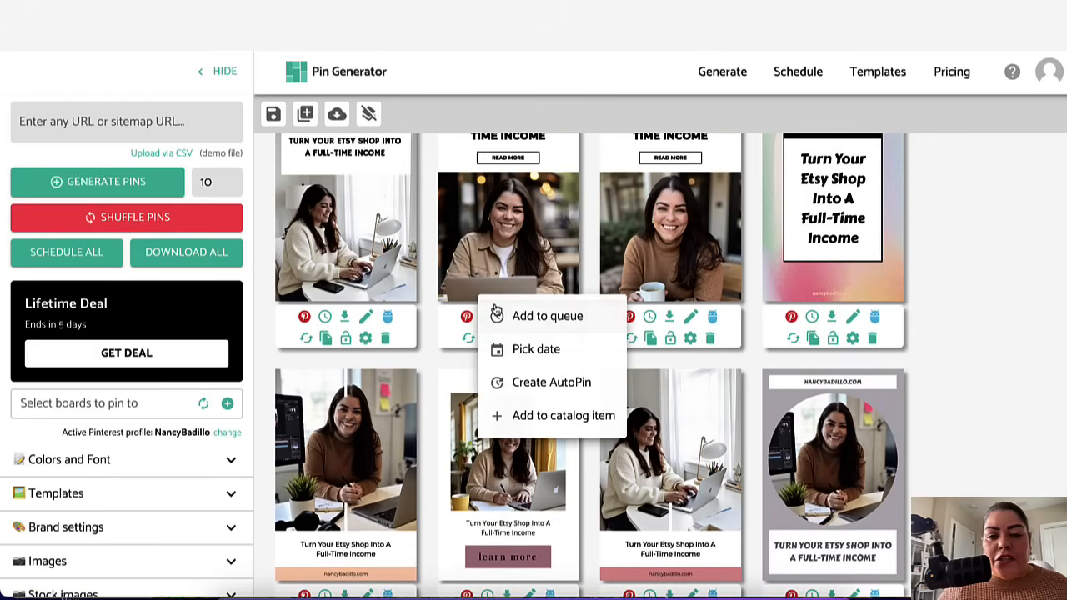
pyautogui.click(468, 339)
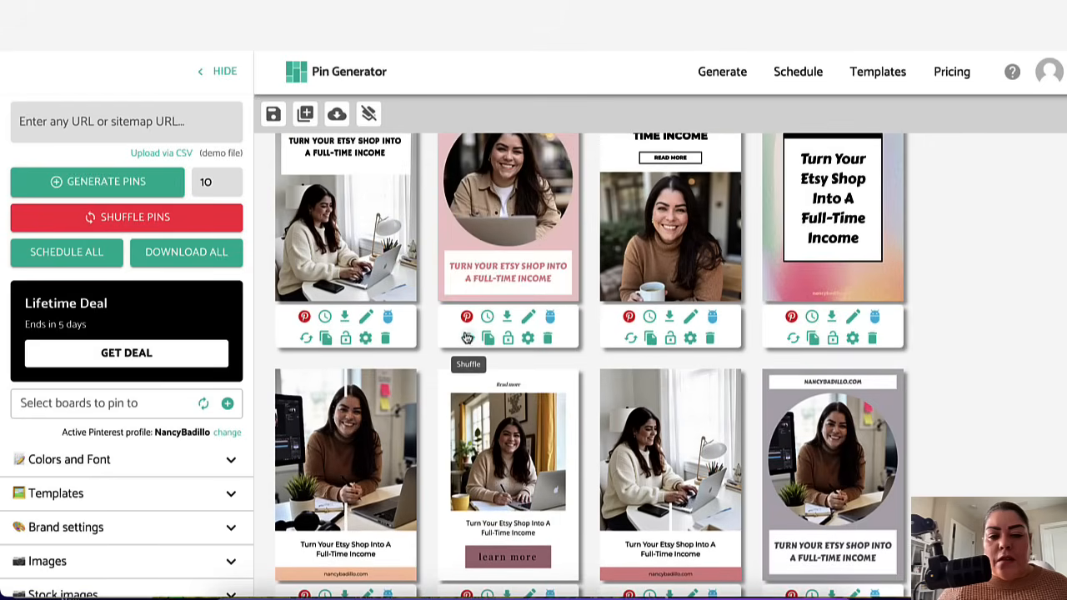
pyautogui.scroll(1, 468, 350)
pyautogui.click(468, 396)
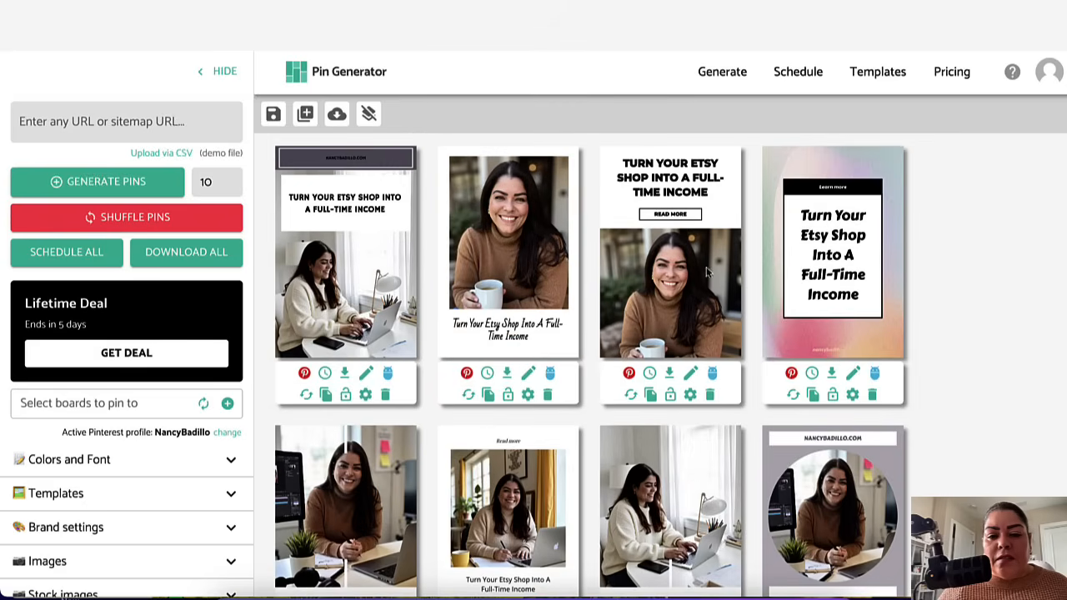
# Step: Duplicate the pink circular-photo pin in the bottom row
pyautogui.scroll(-5, 582, 334)
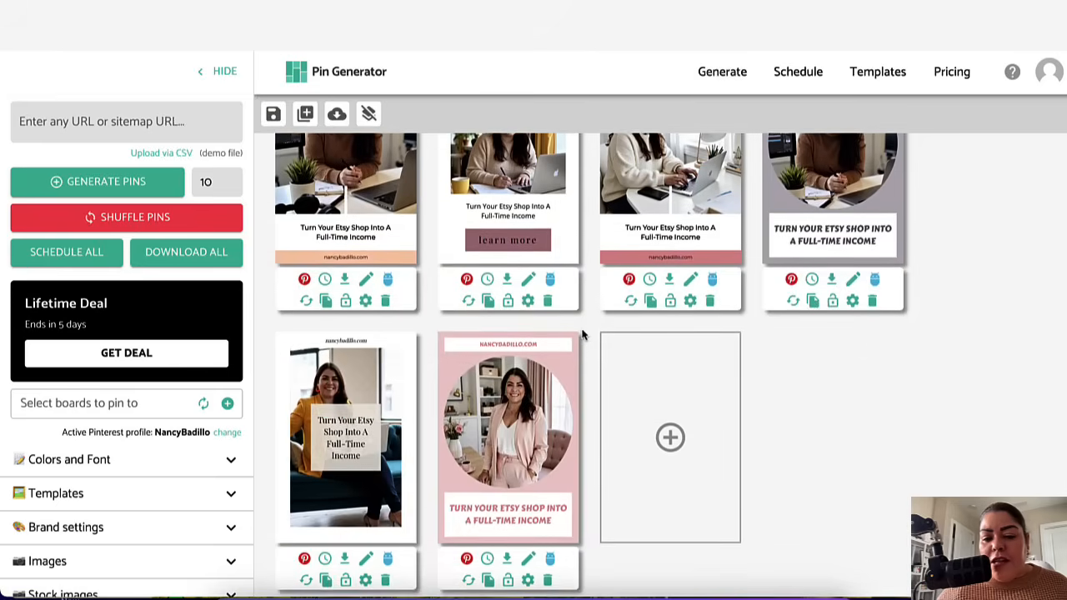
pyautogui.scroll(3, 519, 546)
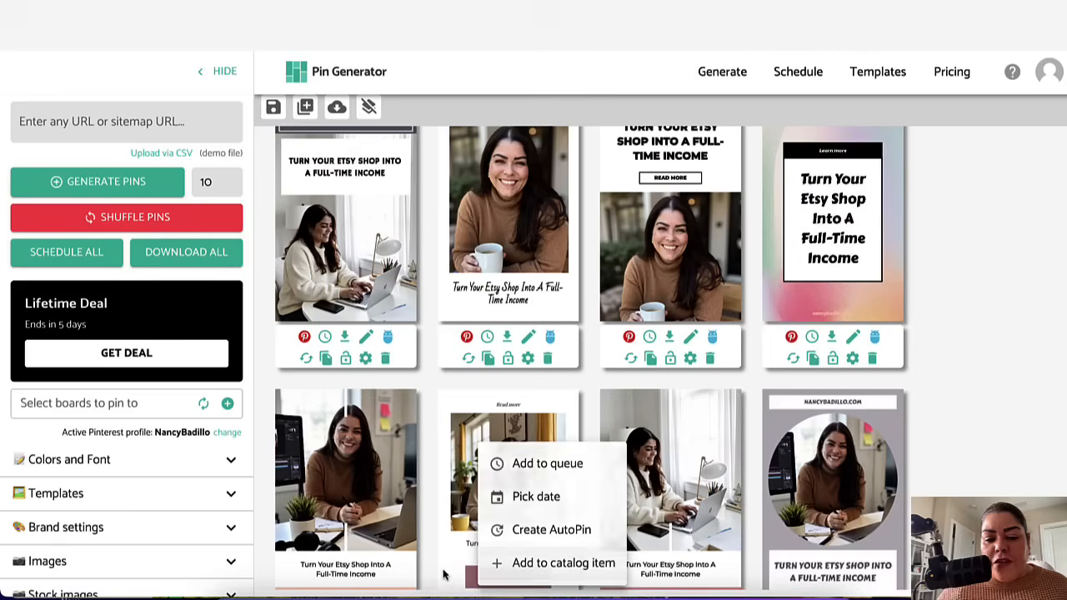
pyautogui.scroll(-3, 559, 450)
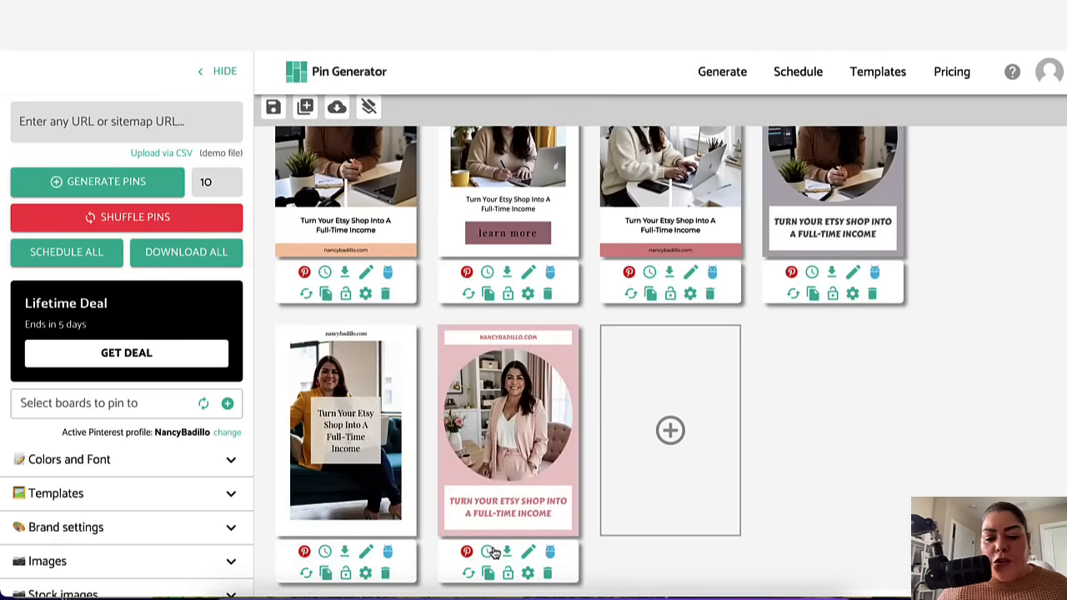
pyautogui.scroll(3, 492, 554)
pyautogui.scroll(-3, 496, 575)
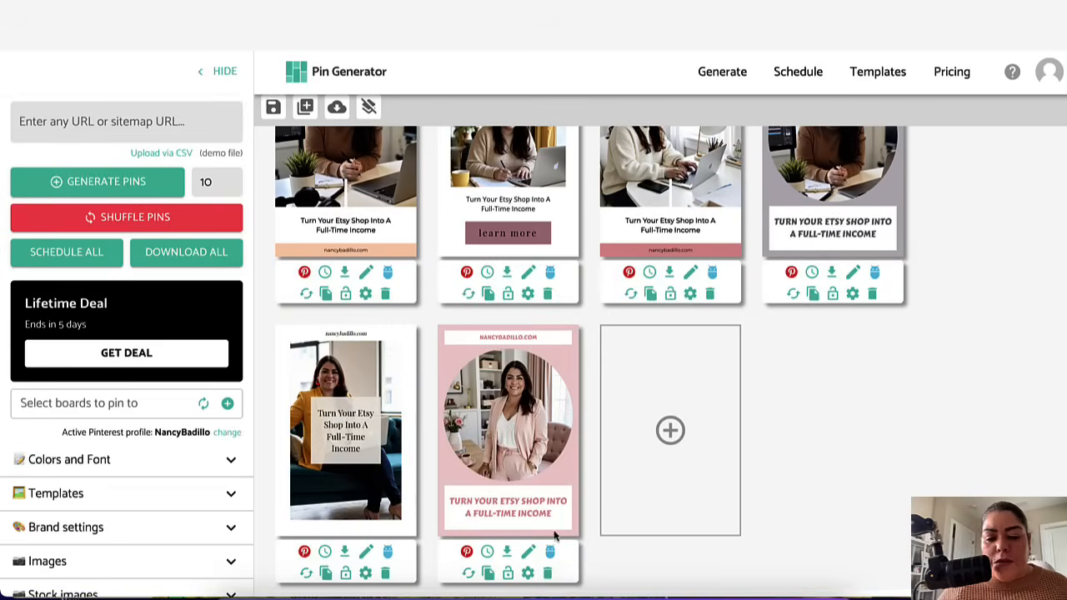
pyautogui.click(490, 575)
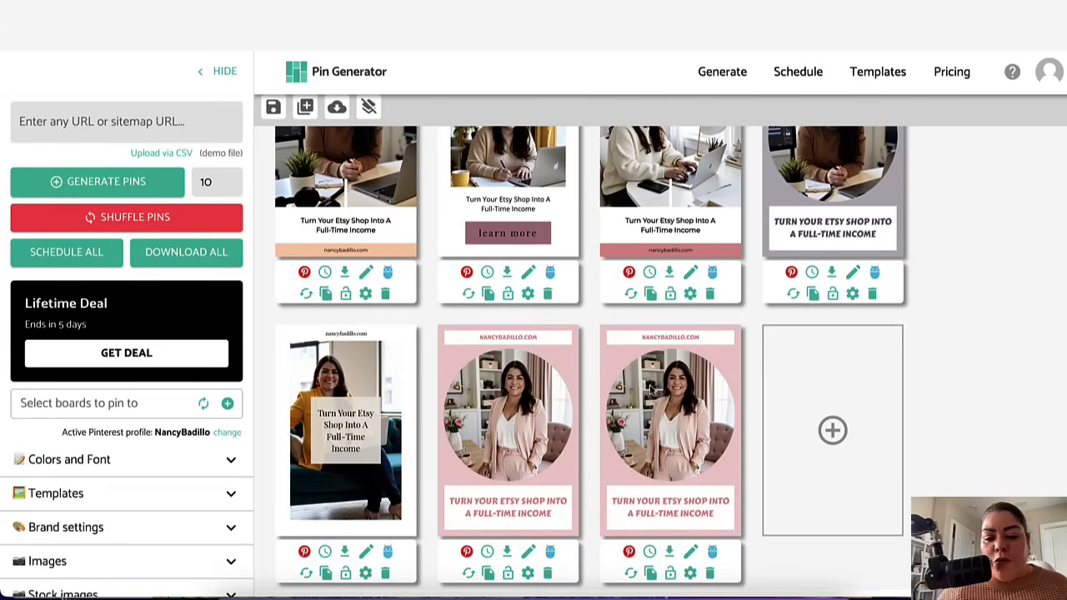
# Step: Shuffle the duplicated pin's design three times
pyautogui.click(631, 576)
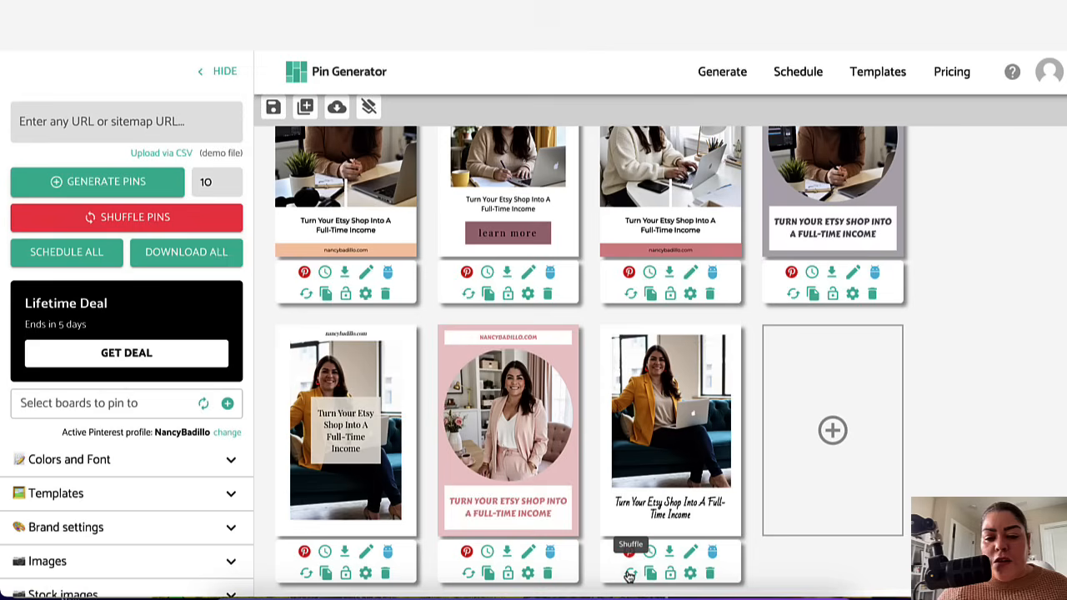
pyautogui.click(629, 575)
pyautogui.click(629, 576)
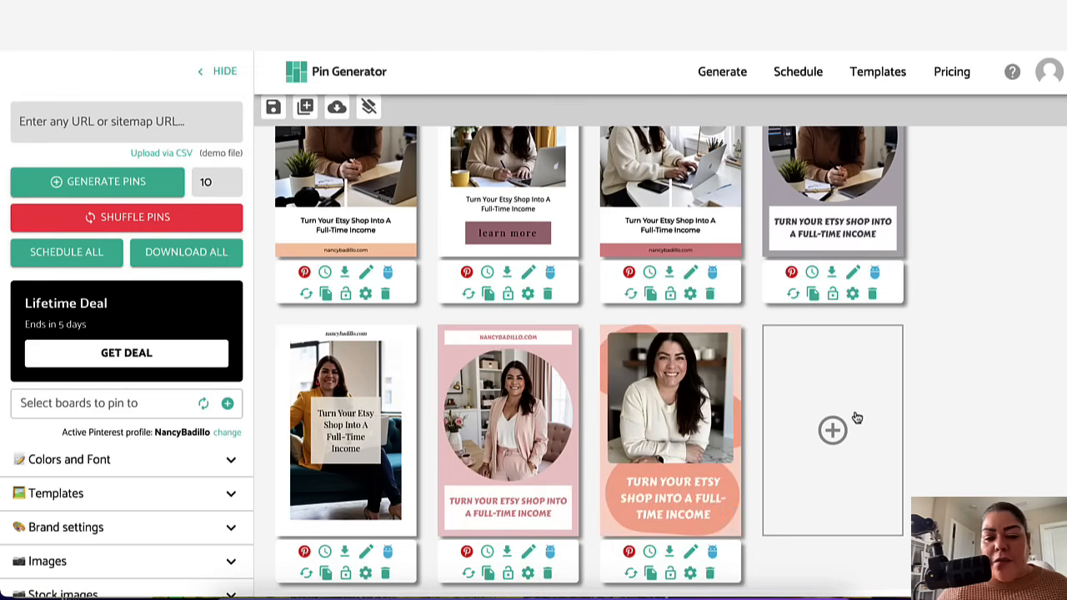
# Step: Scroll through all generated pins to review their designs
pyautogui.scroll(1, 857, 417)
pyautogui.scroll(-1, 858, 417)
pyautogui.scroll(3, 857, 417)
pyautogui.scroll(1, 857, 417)
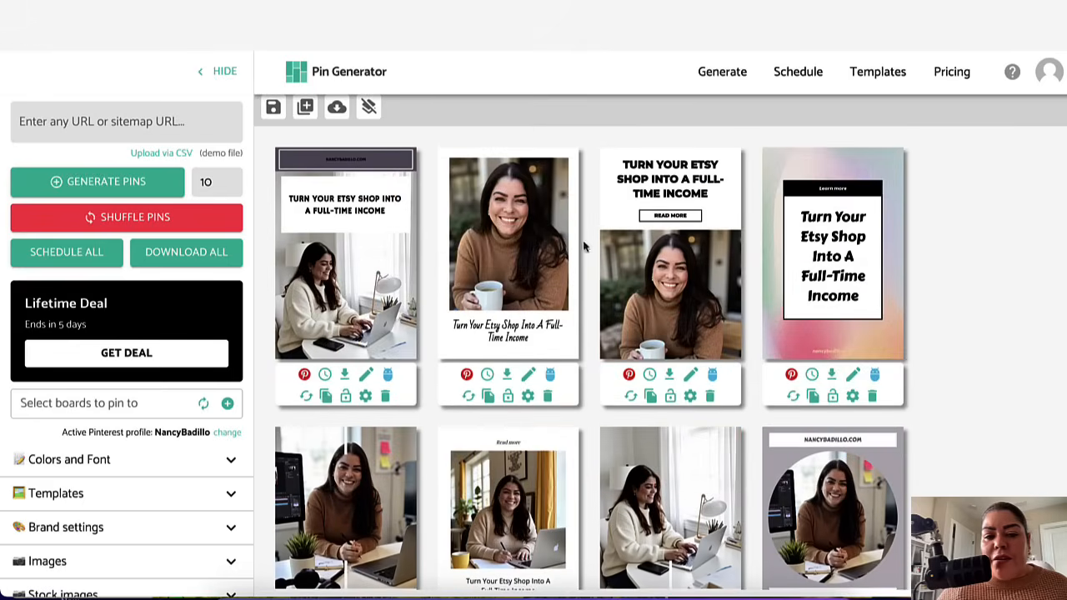
pyautogui.scroll(-4, 650, 462)
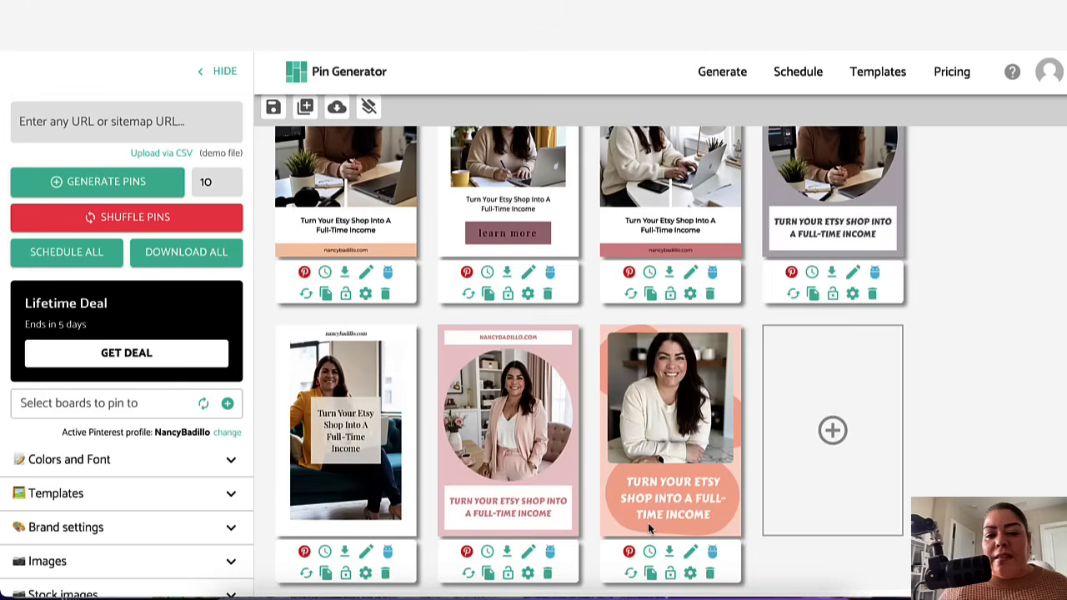
pyautogui.scroll(-1, 648, 523)
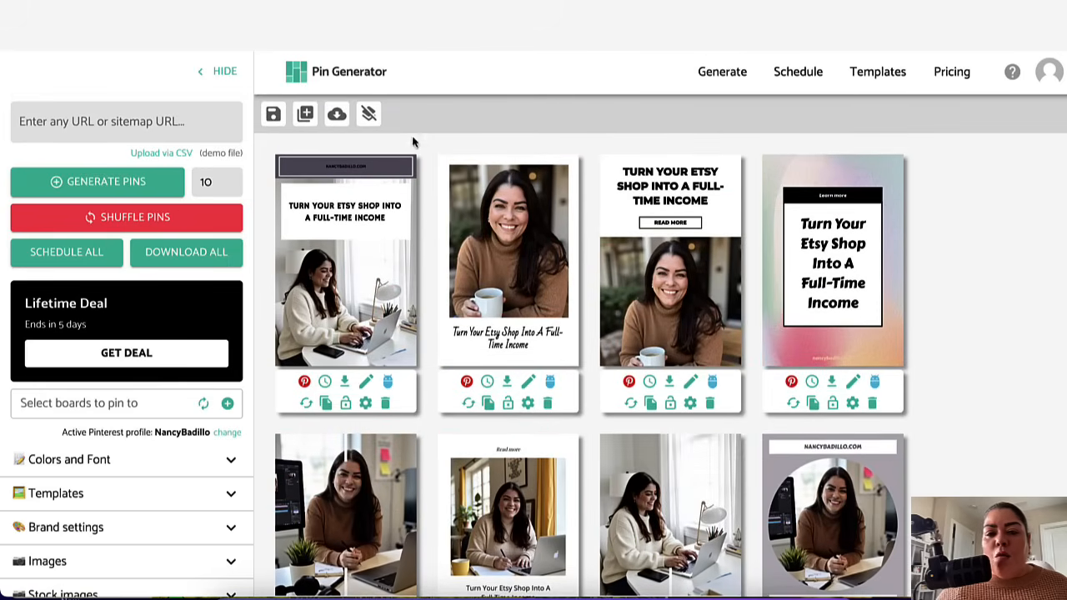
pyautogui.scroll(-2, 333, 250)
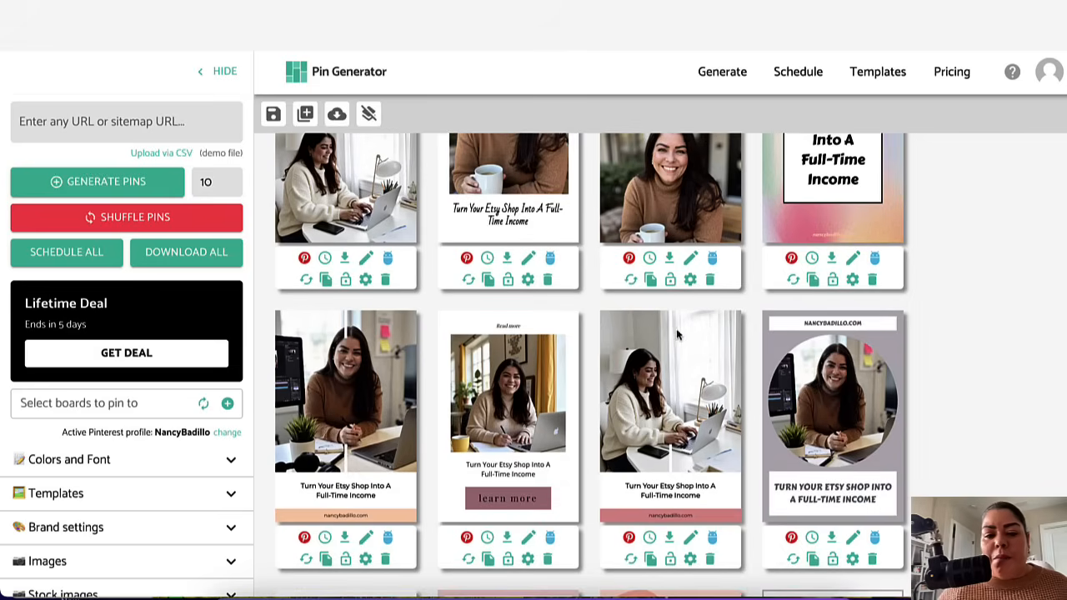
pyautogui.scroll(2, 671, 338)
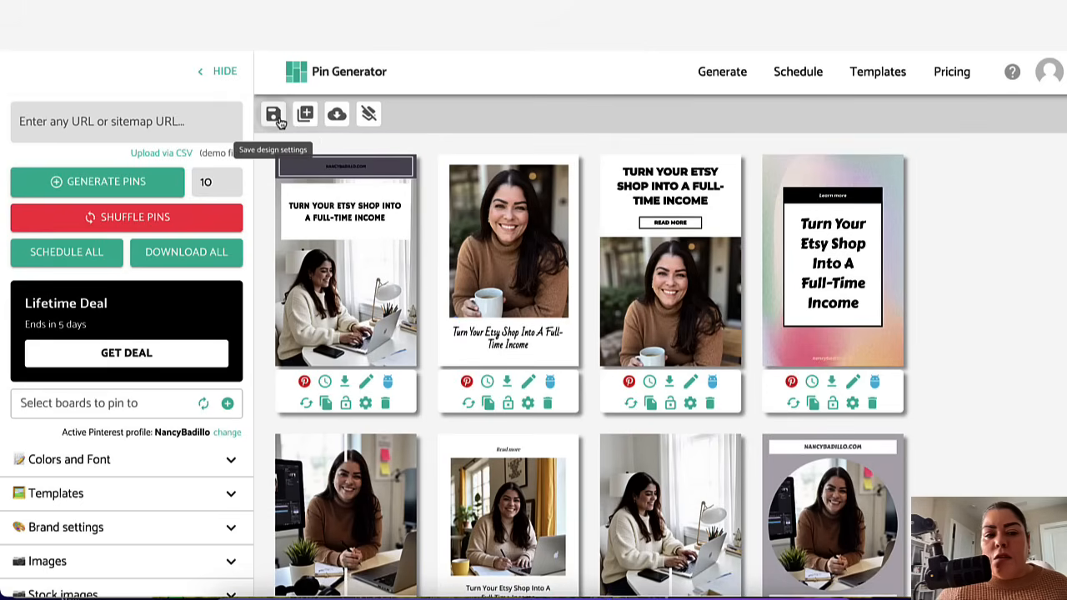
pyautogui.scroll(-1, 361, 292)
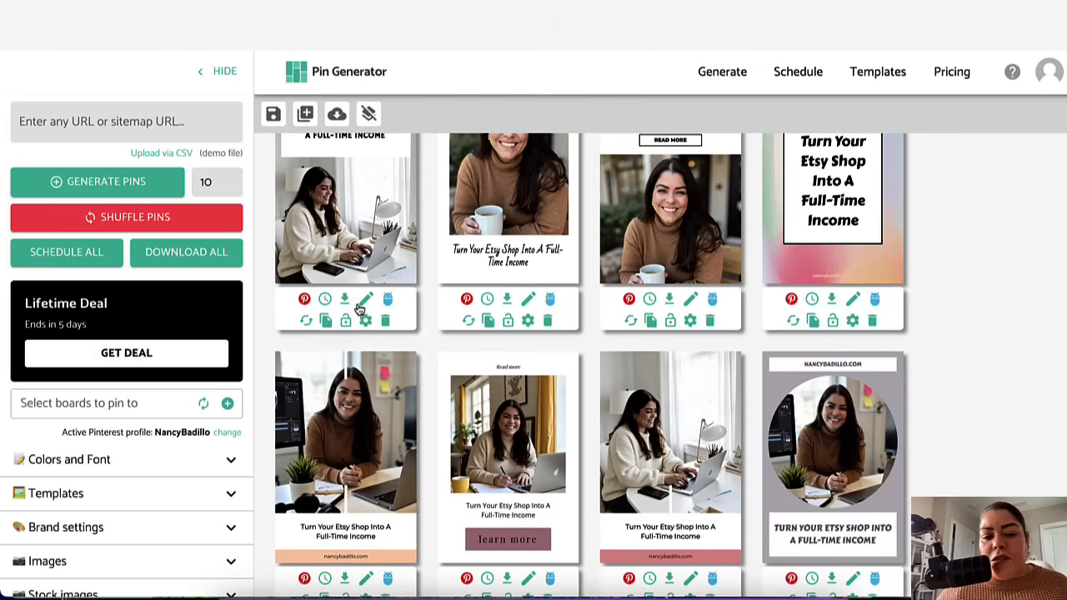
pyautogui.scroll(-4, 325, 321)
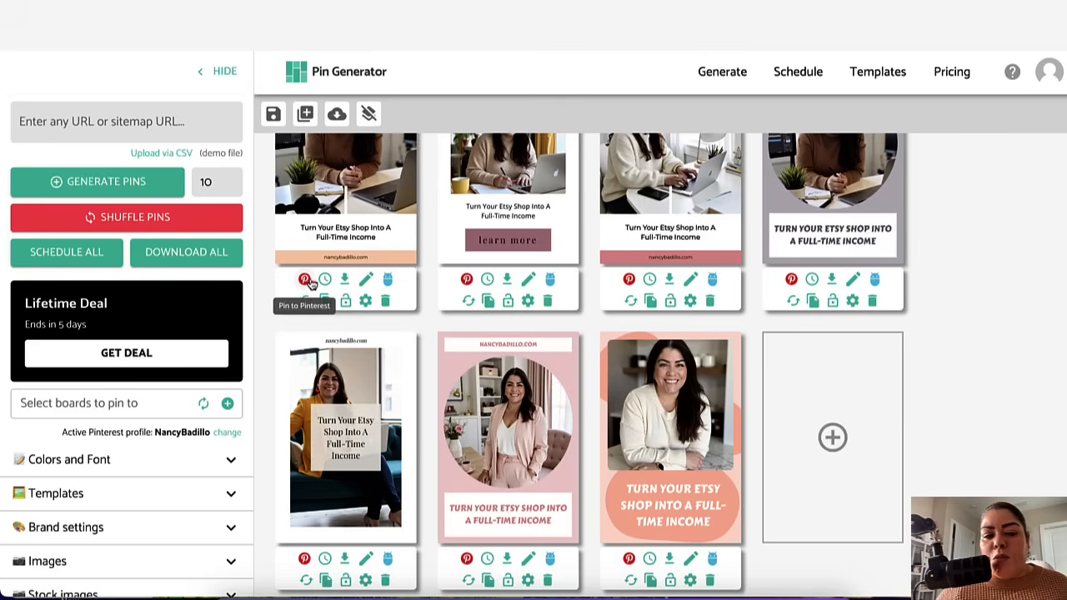
pyautogui.moveTo(323, 280)
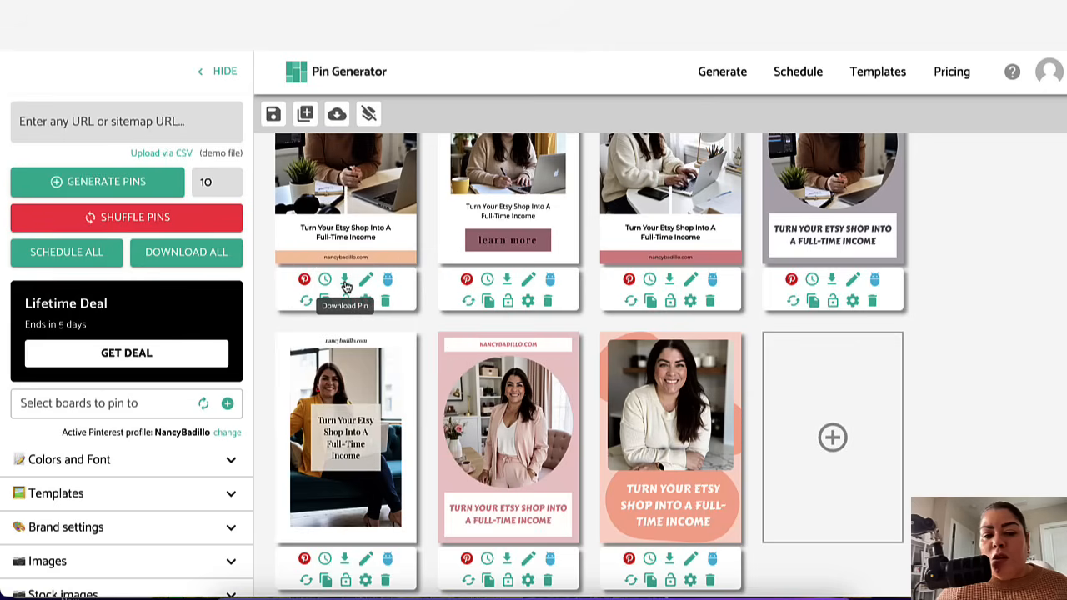
pyautogui.scroll(1, 349, 300)
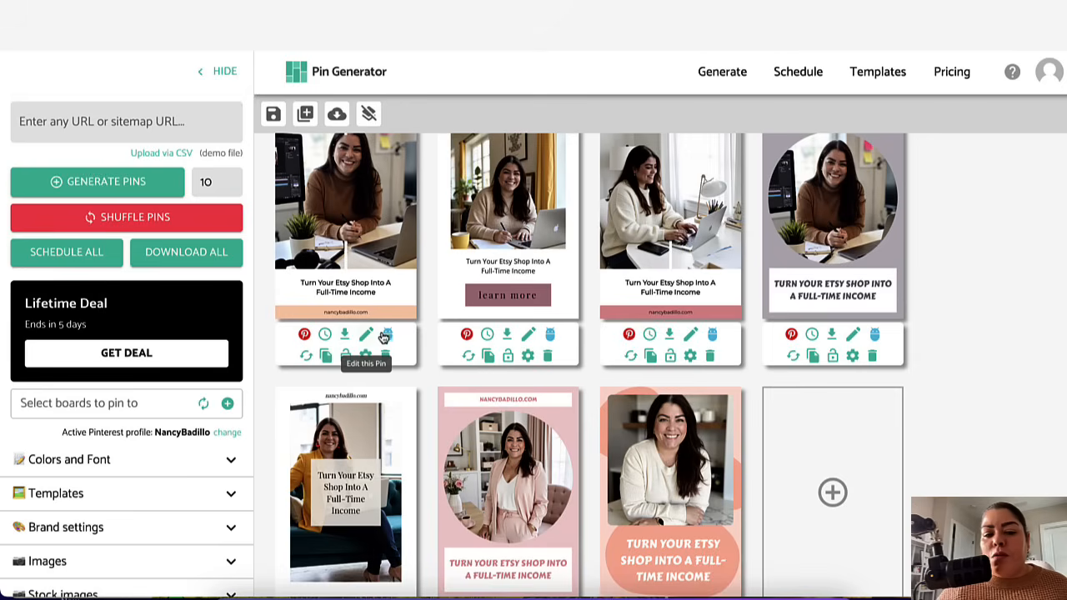
# Step: Open the first pin of the second row for editing and inspect its title, website text and footer bar elements
pyautogui.click(387, 335)
pyautogui.scroll(-1, 380, 333)
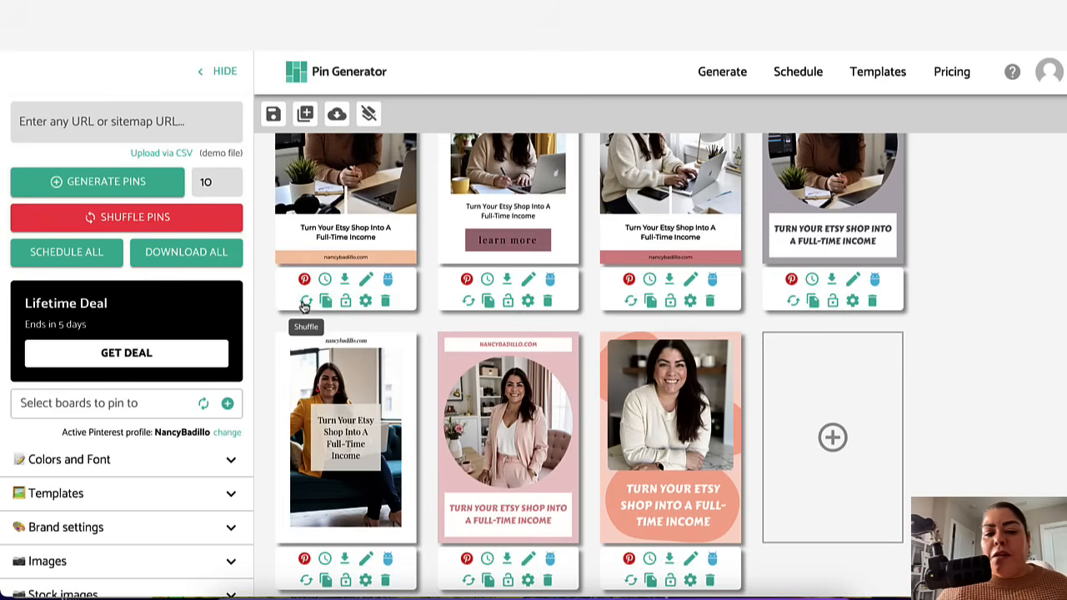
pyautogui.scroll(1, 316, 177)
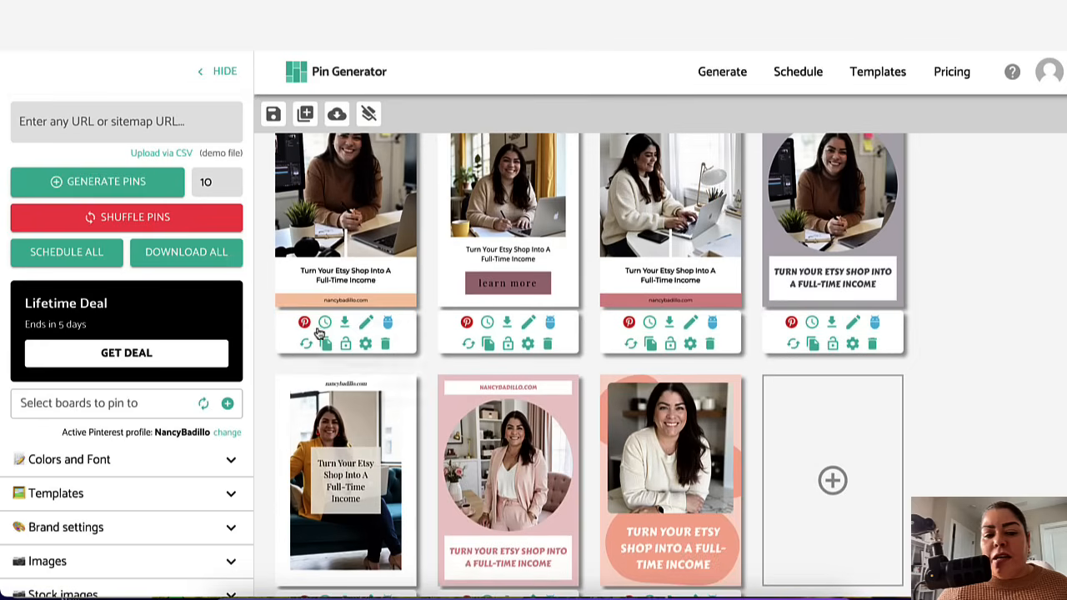
pyautogui.scroll(-1, 317, 332)
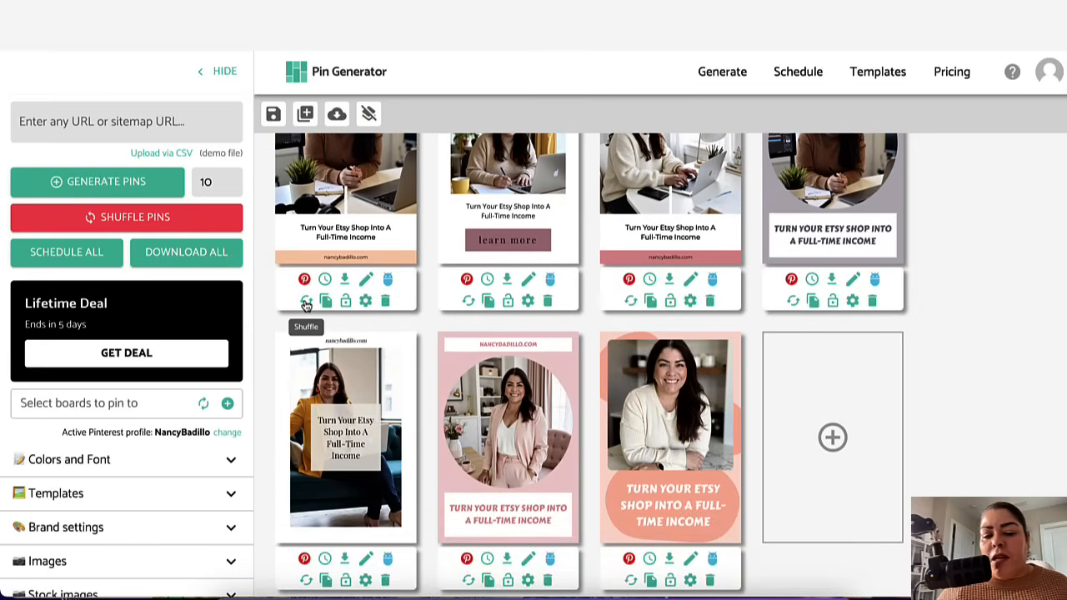
pyautogui.scroll(2, 306, 305)
pyautogui.click(329, 307)
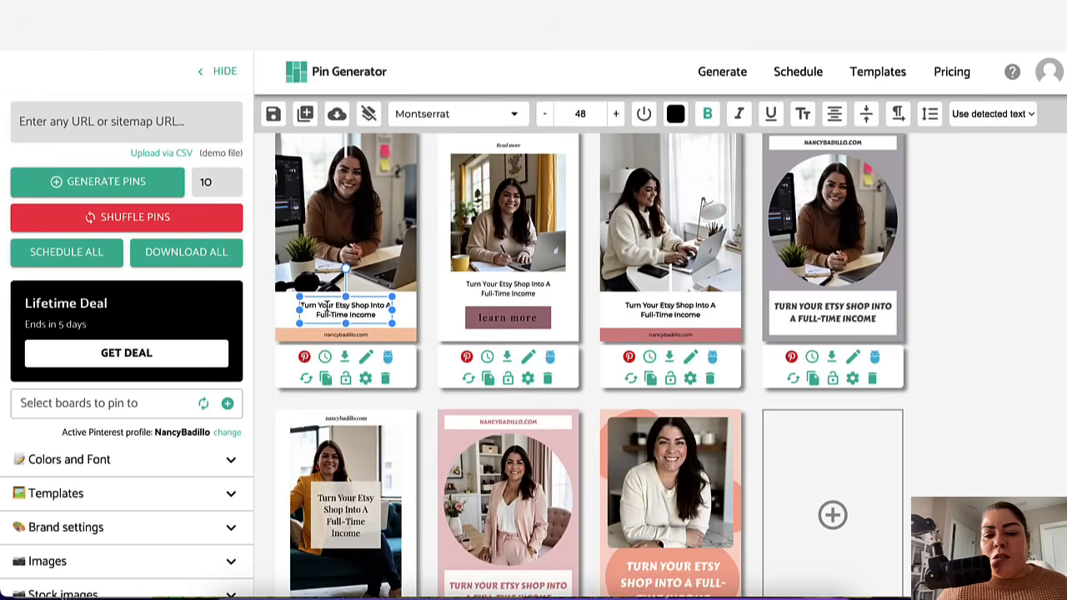
pyautogui.click(343, 335)
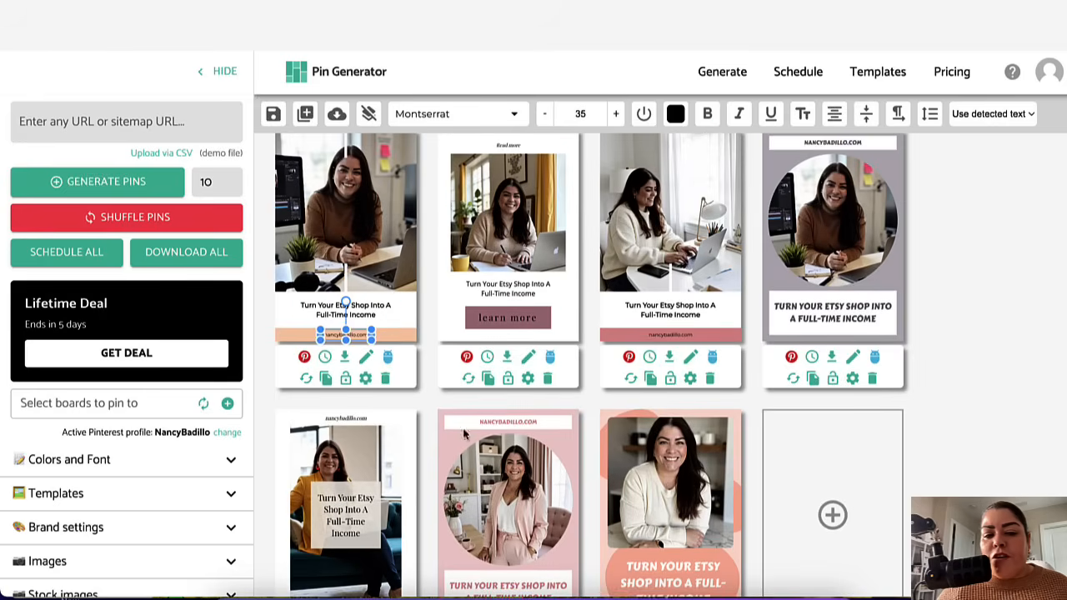
pyautogui.click(406, 336)
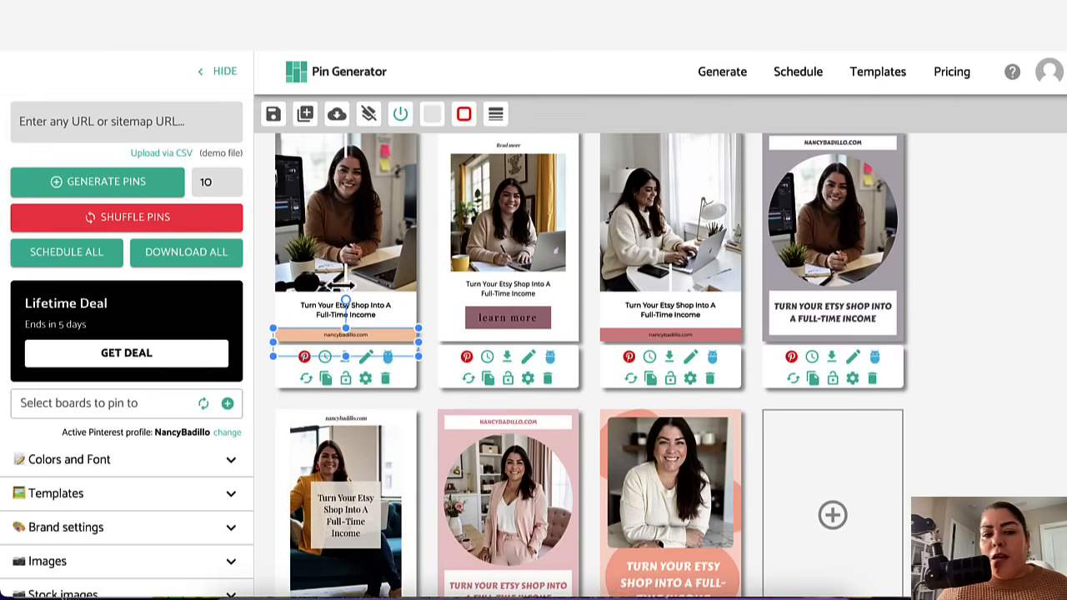
pyautogui.scroll(-1, 617, 445)
pyautogui.scroll(5, 617, 444)
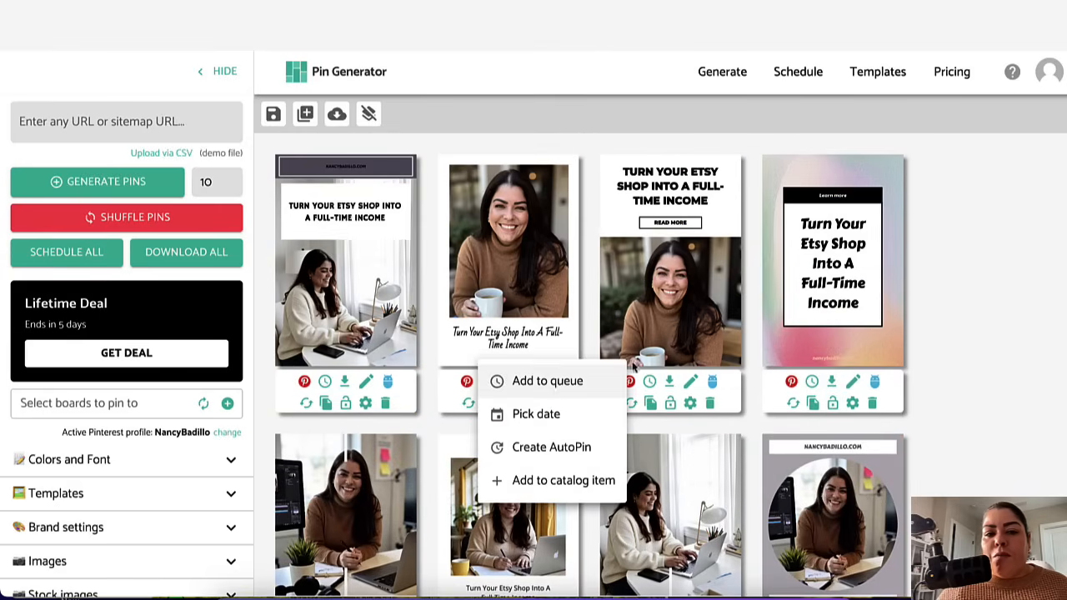
pyautogui.scroll(-6, 700, 509)
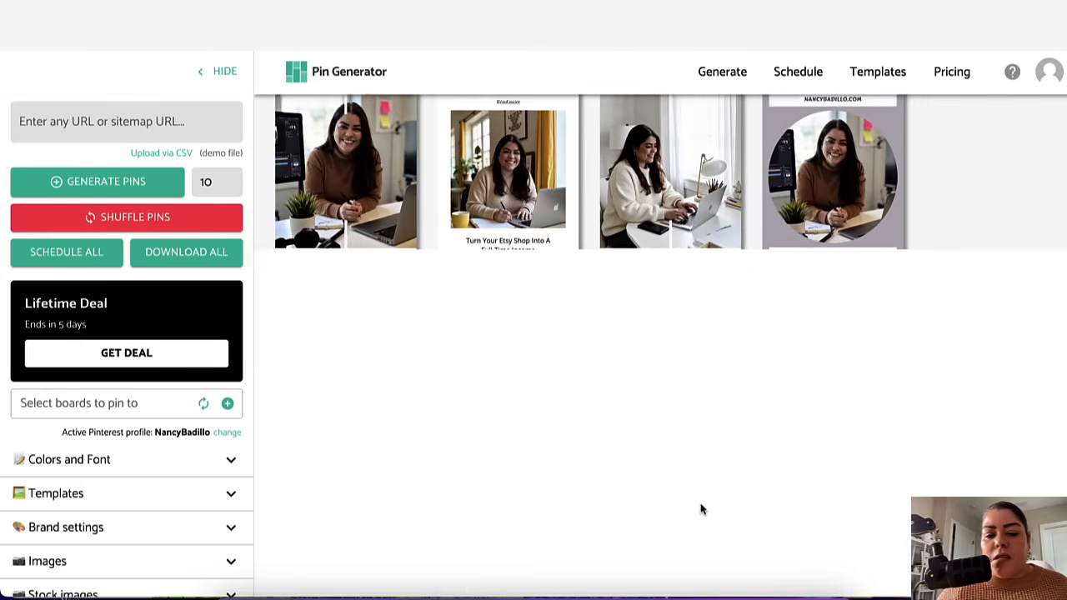
pyautogui.scroll(6, 701, 509)
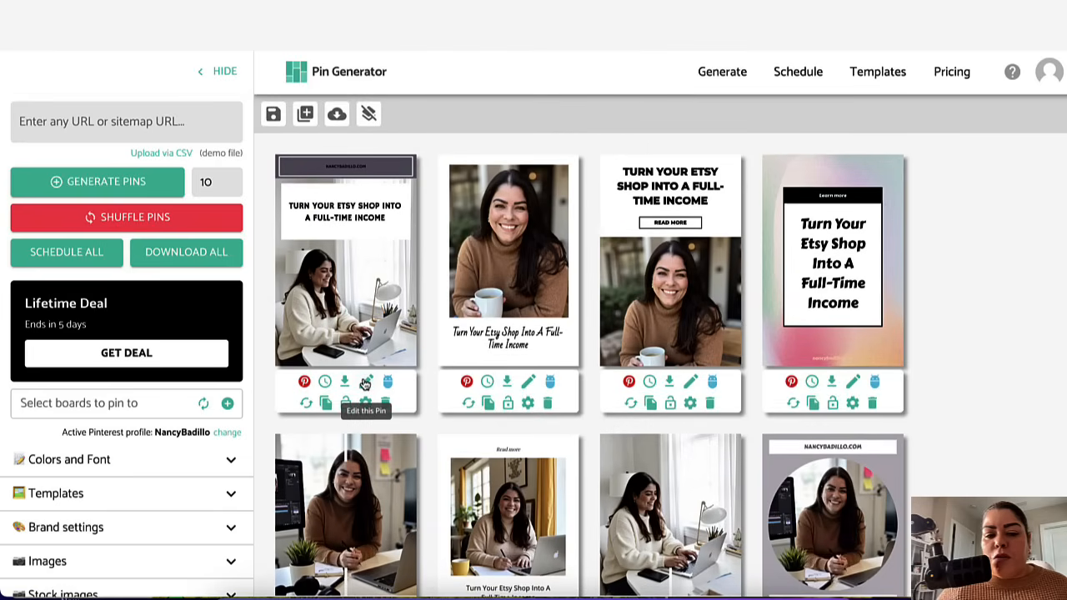
pyautogui.click(325, 382)
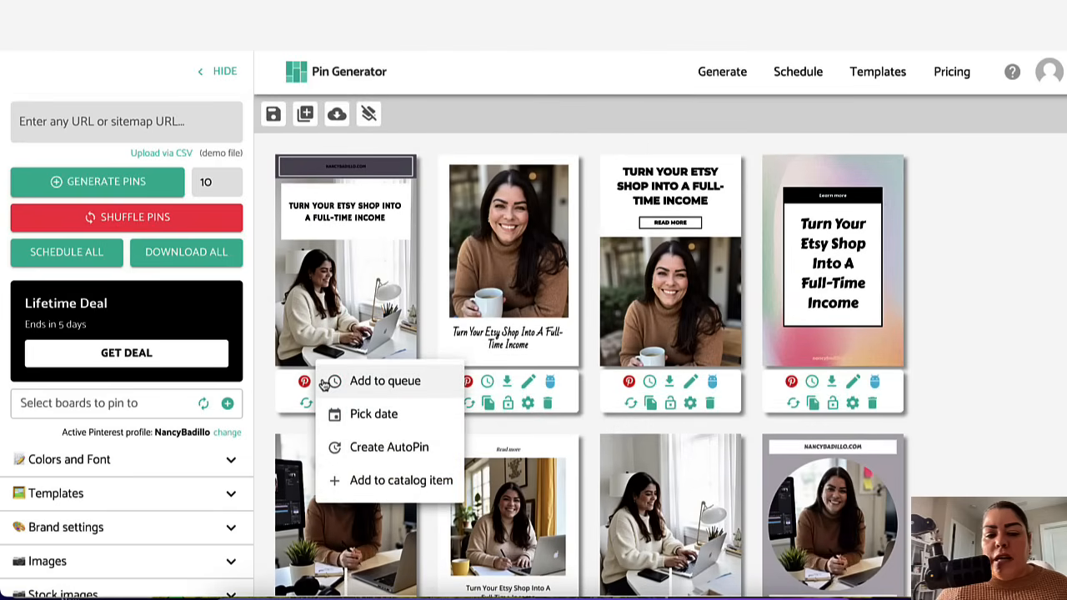
pyautogui.click(376, 382)
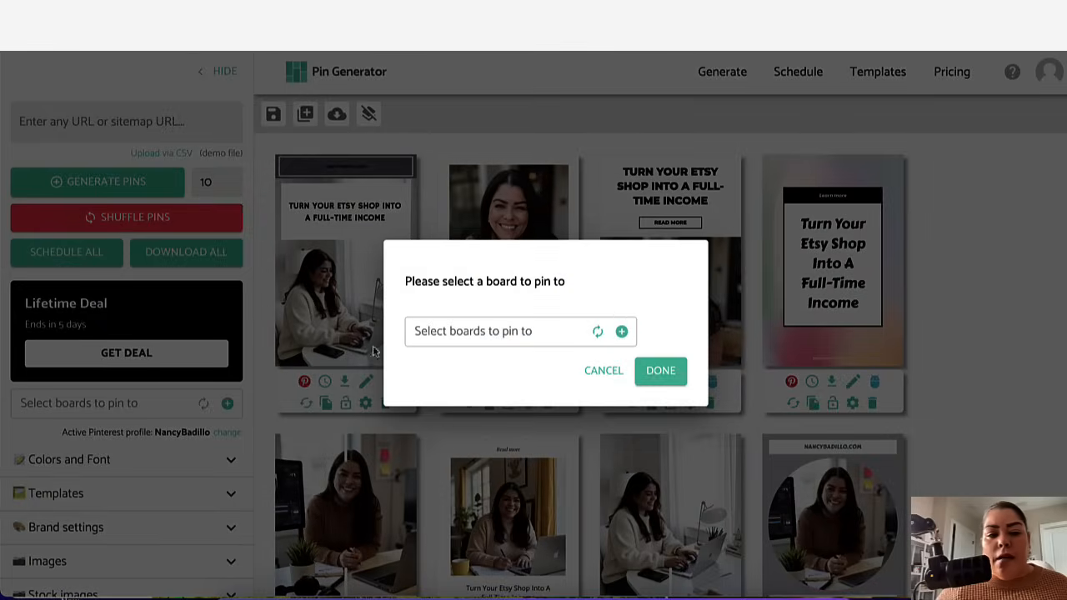
pyautogui.click(602, 373)
# Step: Choose Etsy Mastery Course as the board to pin to from the board list
pyautogui.scroll(-2, 100, 350)
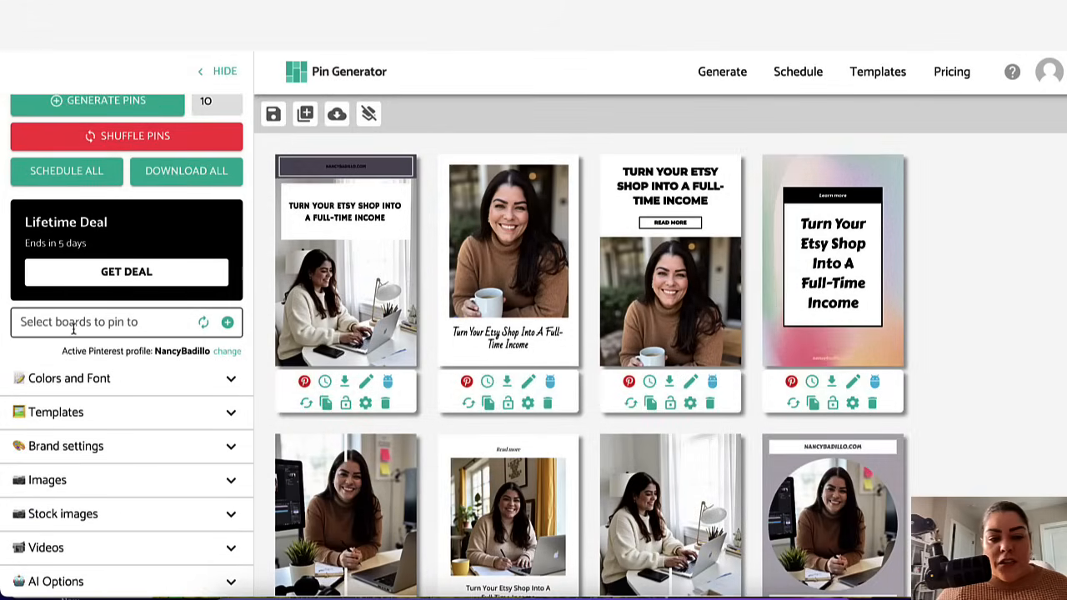
pyautogui.click(91, 323)
pyautogui.scroll(-15, 125, 442)
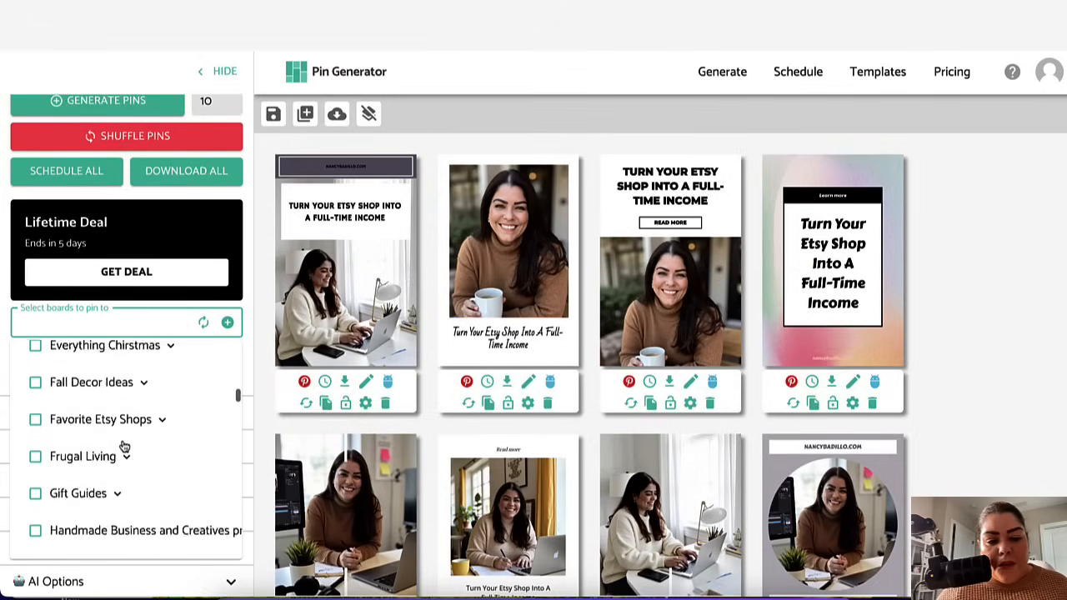
pyautogui.scroll(-20, 124, 446)
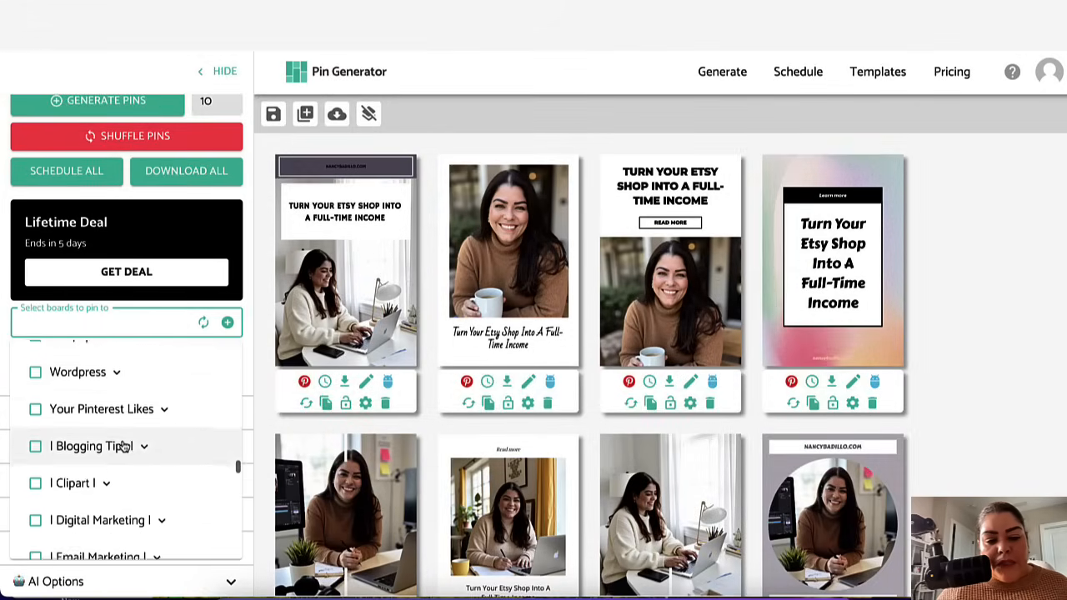
pyautogui.scroll(-10, 124, 446)
pyautogui.scroll(4, 124, 446)
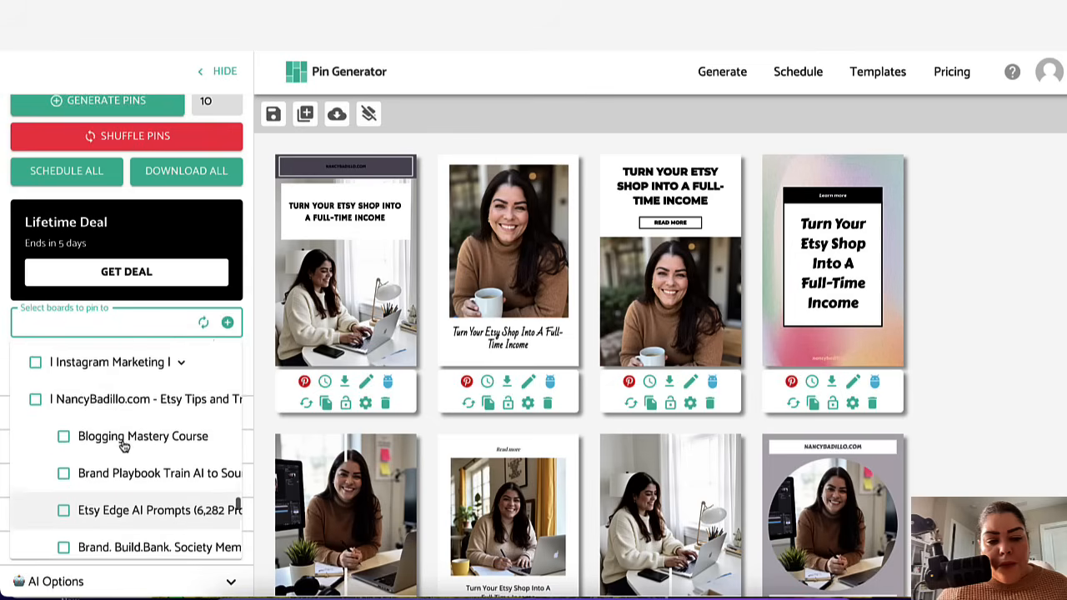
pyautogui.scroll(-10, 124, 448)
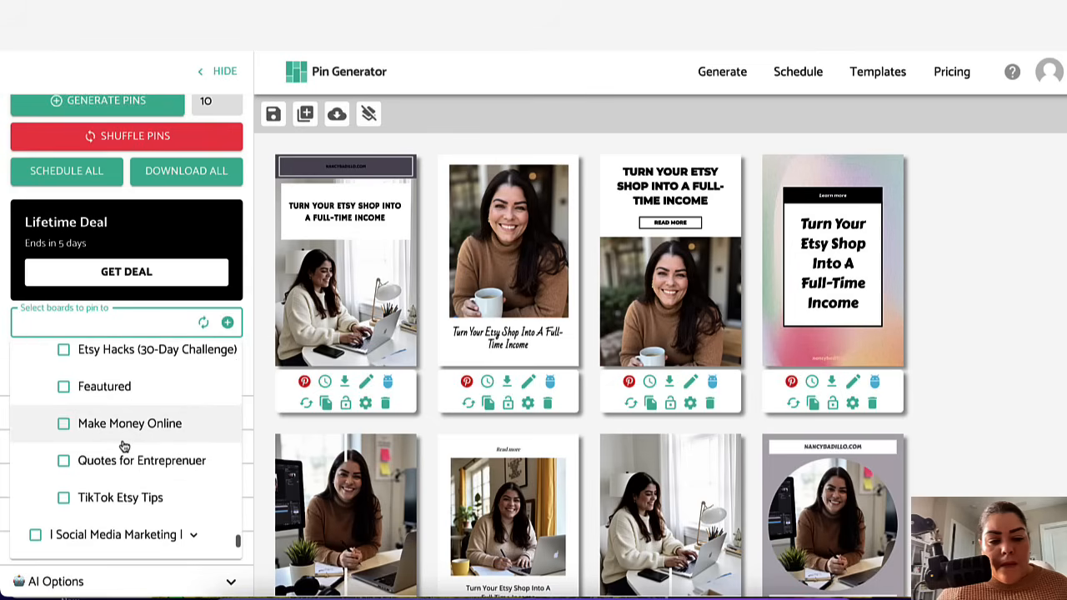
pyautogui.scroll(5, 124, 446)
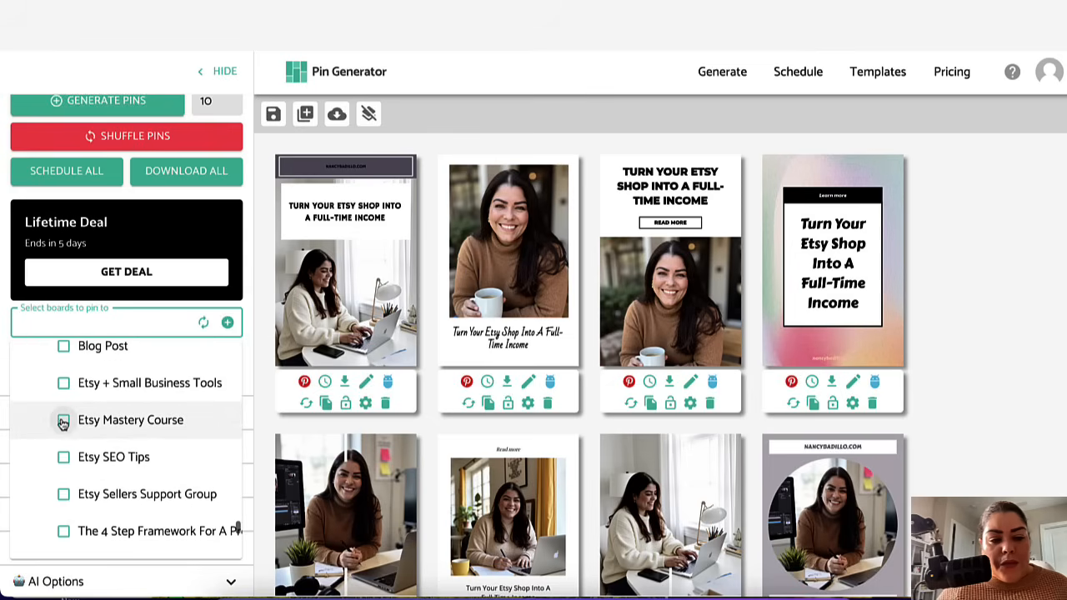
pyautogui.click(64, 418)
pyautogui.click(251, 296)
# Step: Add the four pins in the first row to the posting queue
pyautogui.scroll(-1, 323, 427)
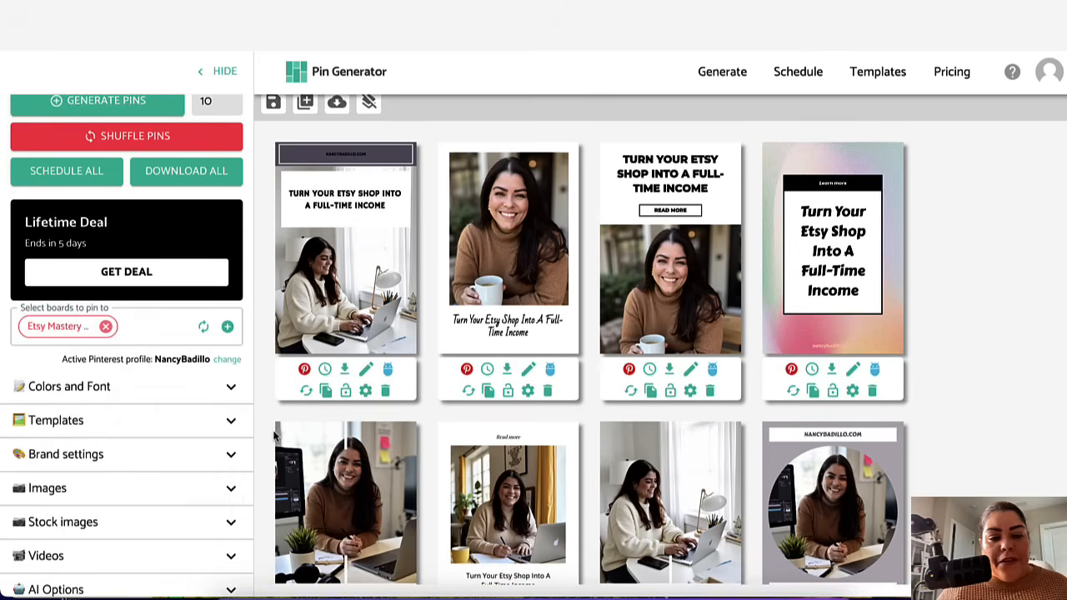
pyautogui.scroll(1, 327, 333)
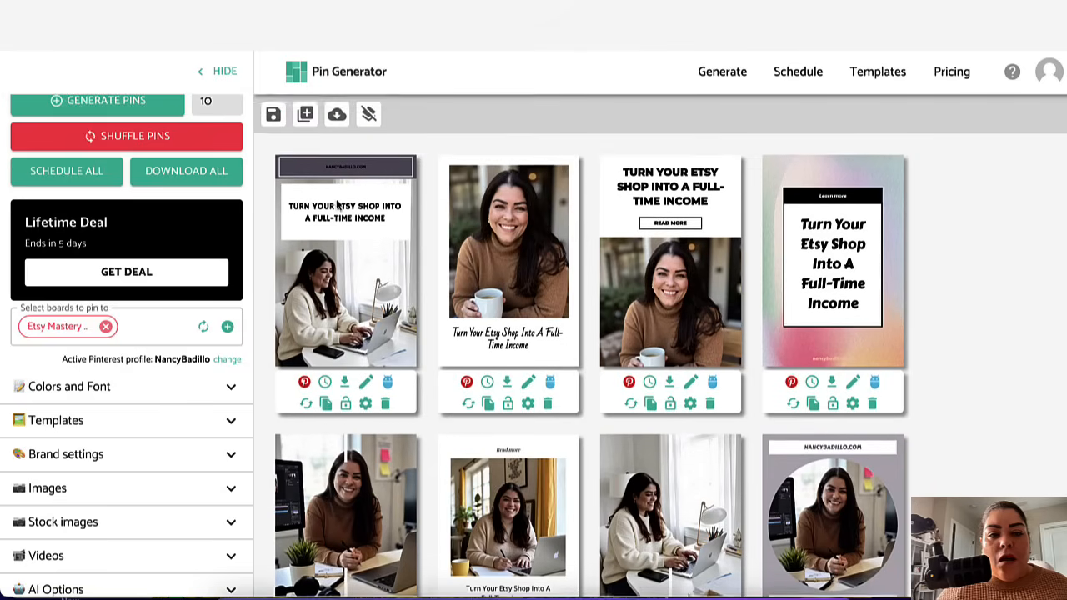
pyautogui.click(325, 384)
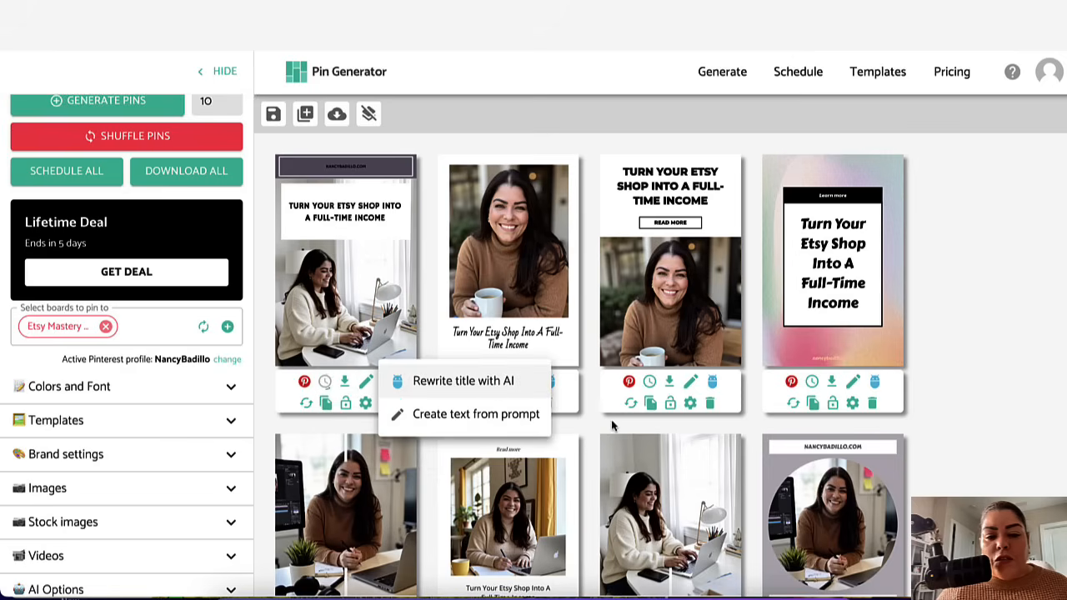
pyautogui.click(487, 381)
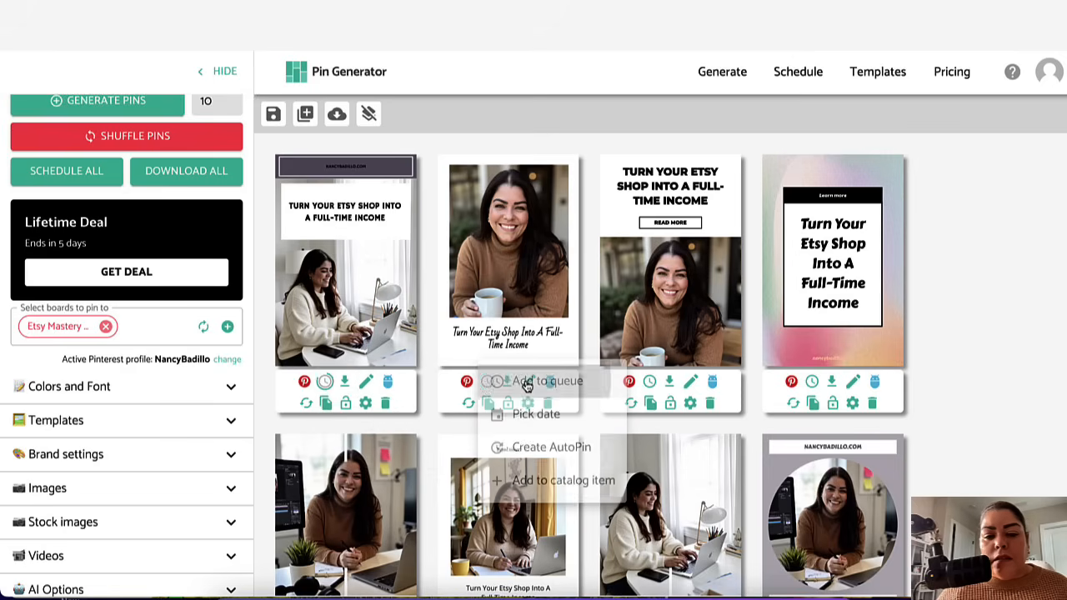
pyautogui.click(650, 383)
pyautogui.click(812, 382)
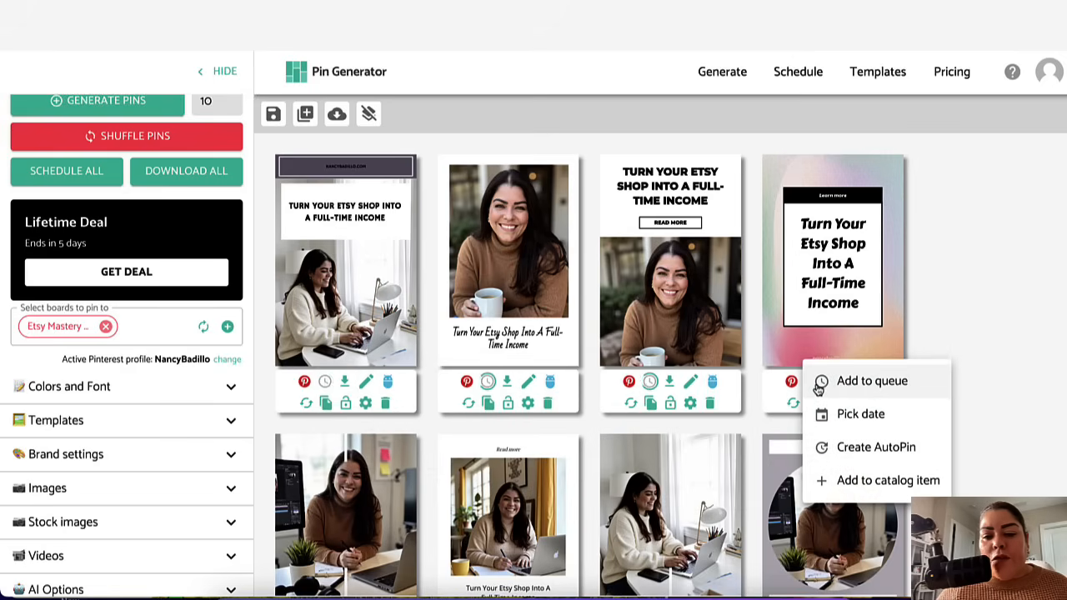
# Step: Add all pins in the second and third rows to the posting queue
pyautogui.scroll(-3, 458, 416)
pyautogui.click(326, 433)
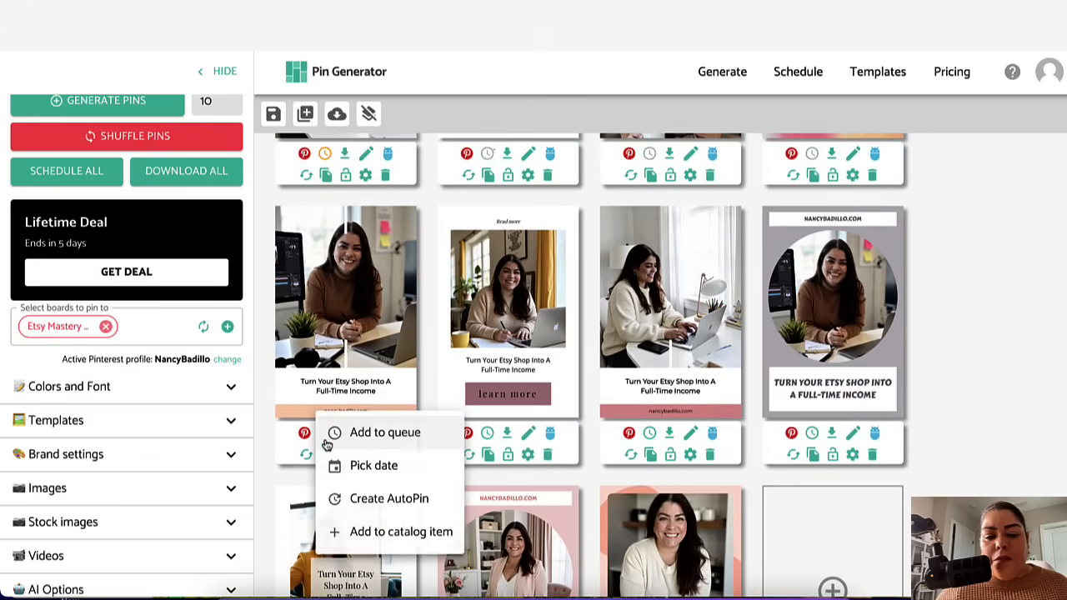
pyautogui.click(372, 432)
pyautogui.click(488, 433)
pyautogui.click(527, 433)
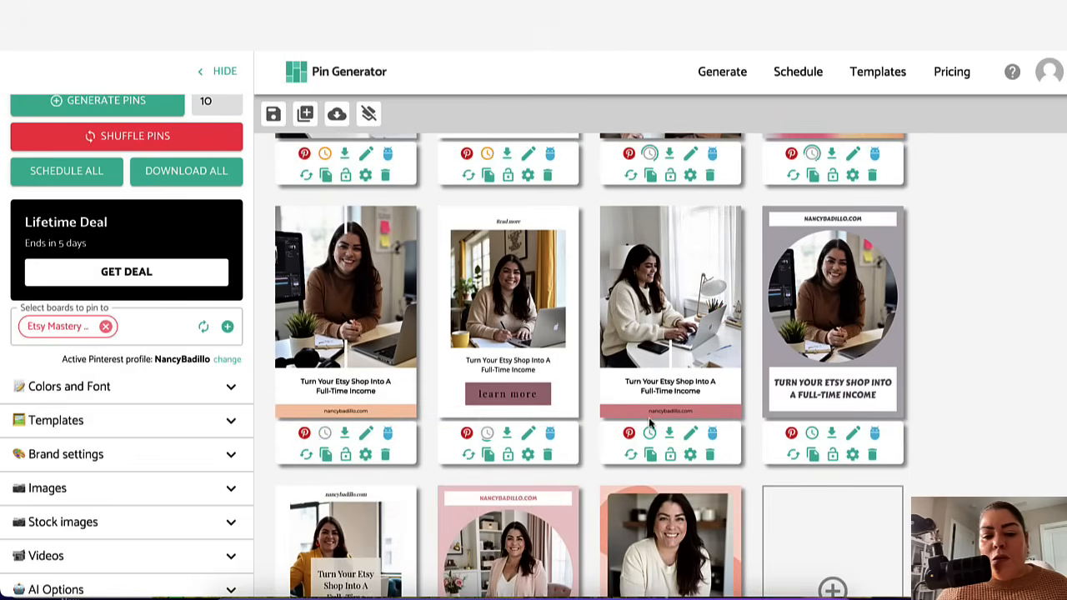
pyautogui.click(650, 433)
pyautogui.click(812, 432)
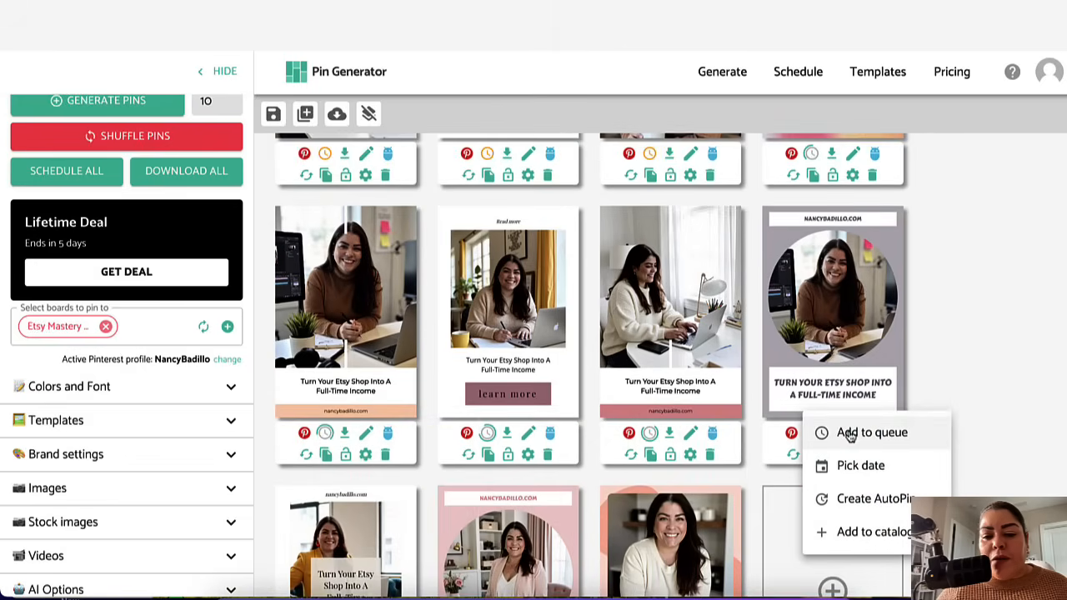
pyautogui.scroll(-2, 691, 442)
pyautogui.click(325, 558)
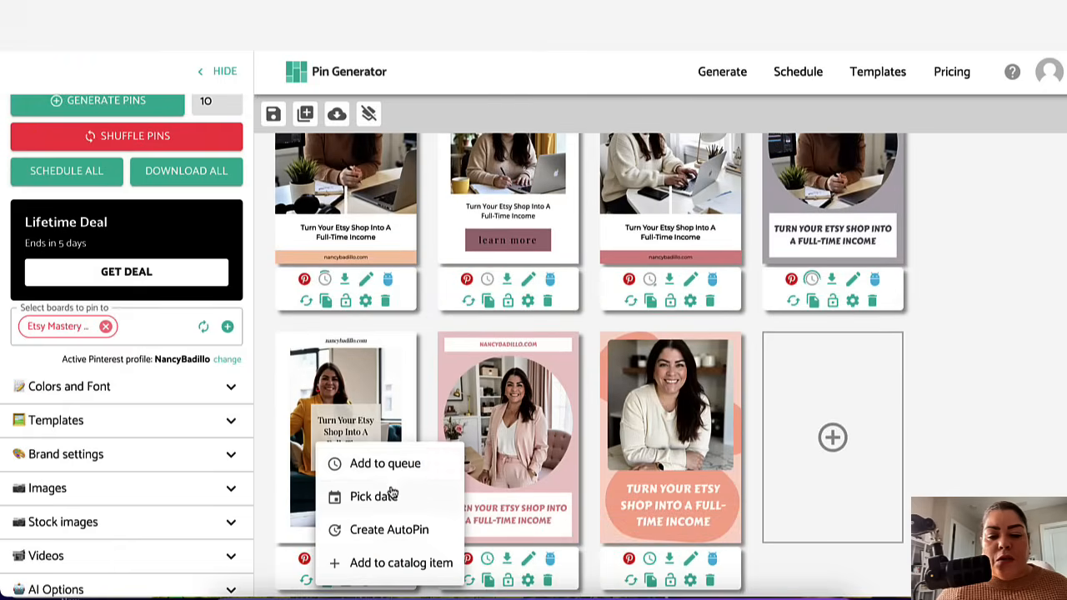
pyautogui.click(396, 464)
pyautogui.click(487, 558)
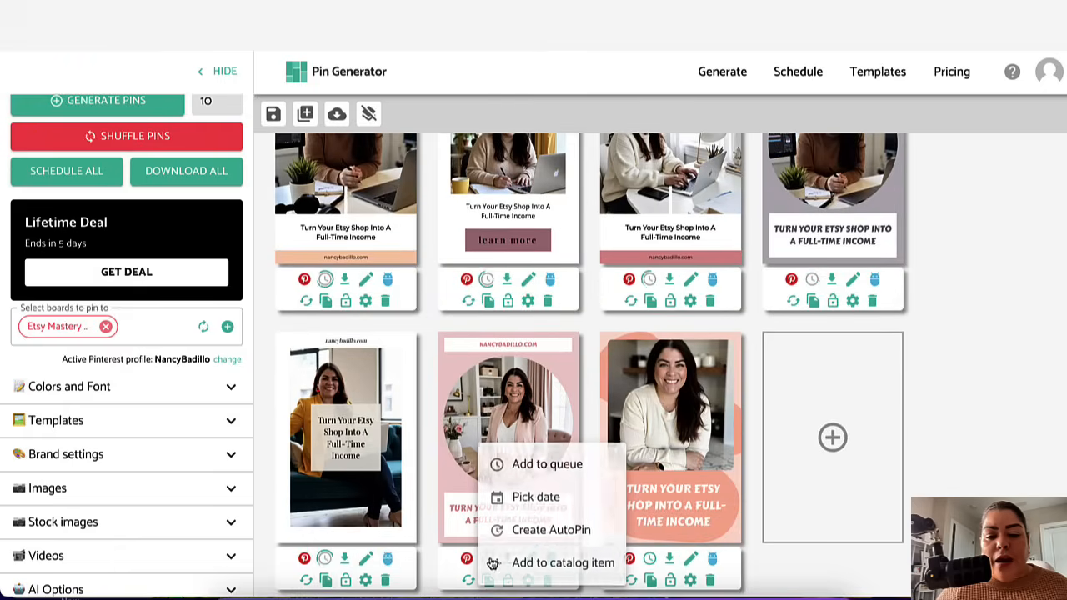
pyautogui.click(542, 464)
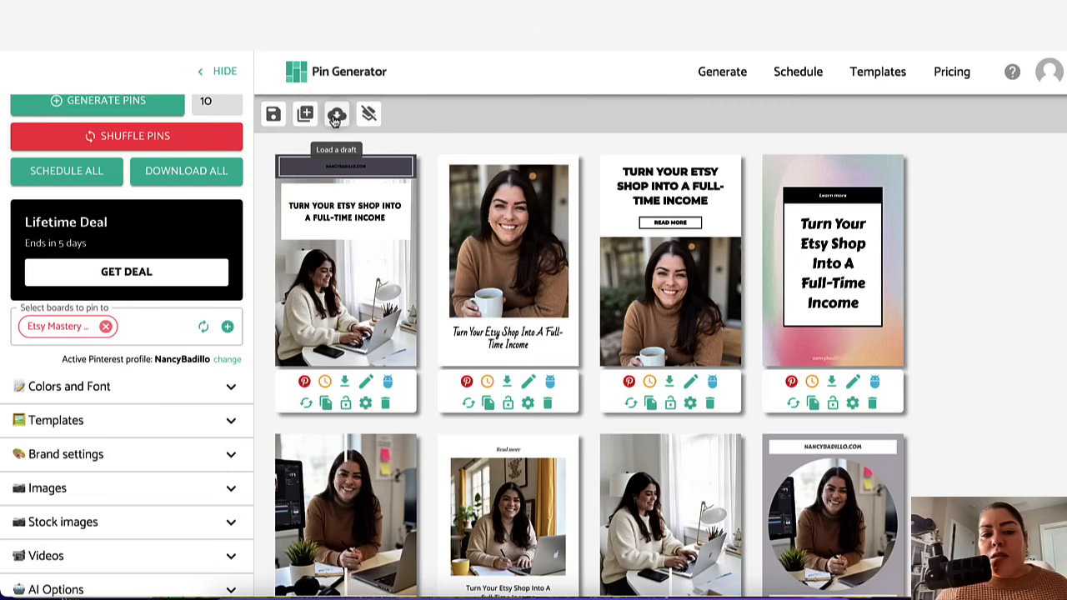
# Step: Schedule all the generated pins to Pinterest
pyautogui.scroll(-5, 342, 292)
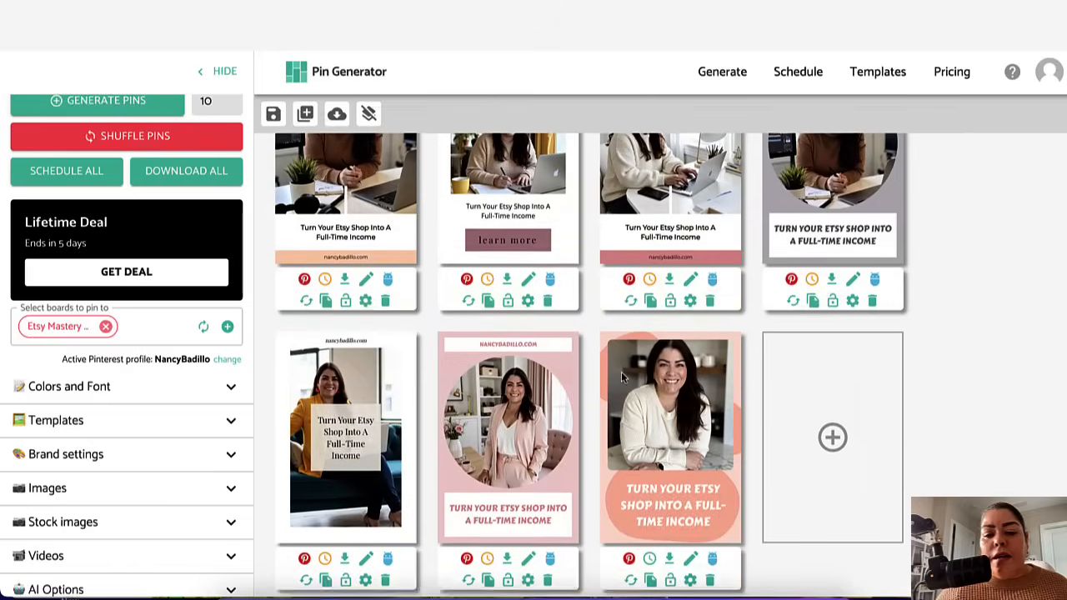
pyautogui.scroll(-2, 231, 481)
pyautogui.scroll(3, 231, 481)
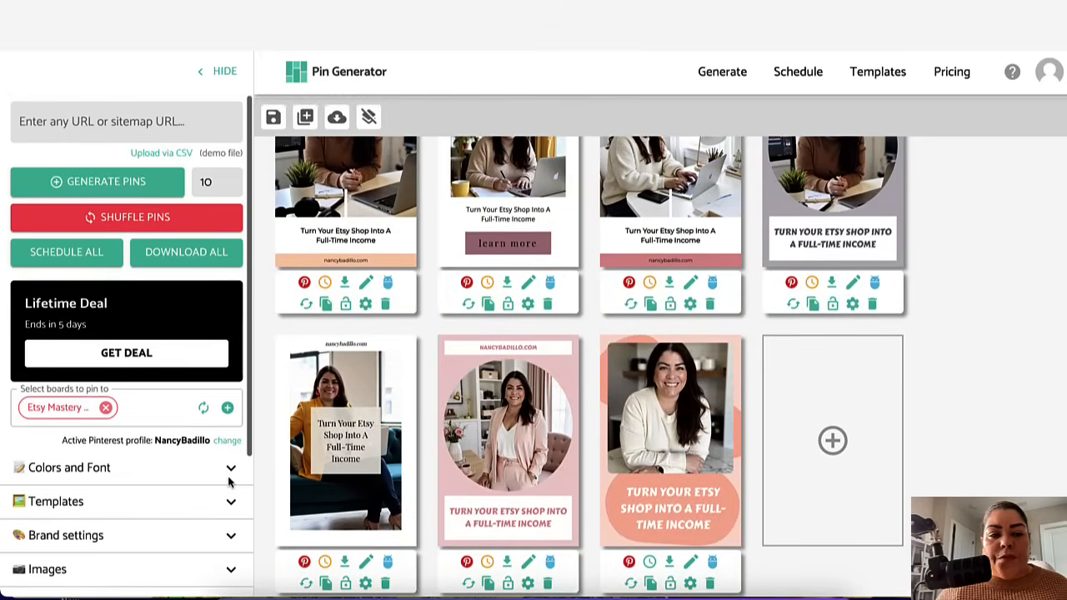
pyautogui.click(67, 254)
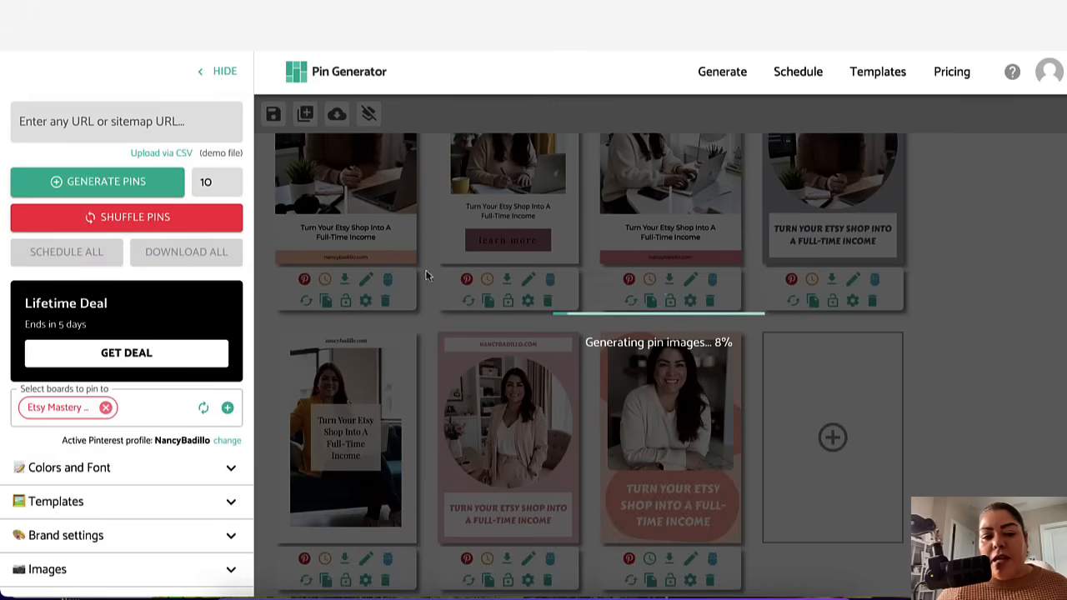
pyautogui.scroll(-1, 541, 543)
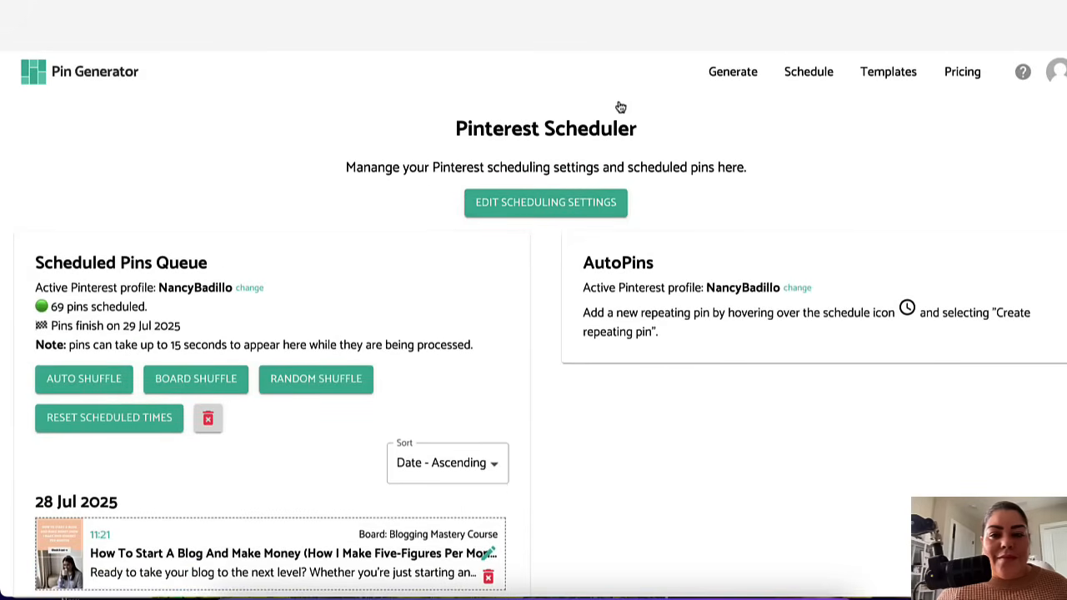
# Step: Open the Pinterest scheduler and examine the queue summary of scheduled pins and finish date
pyautogui.click(731, 71)
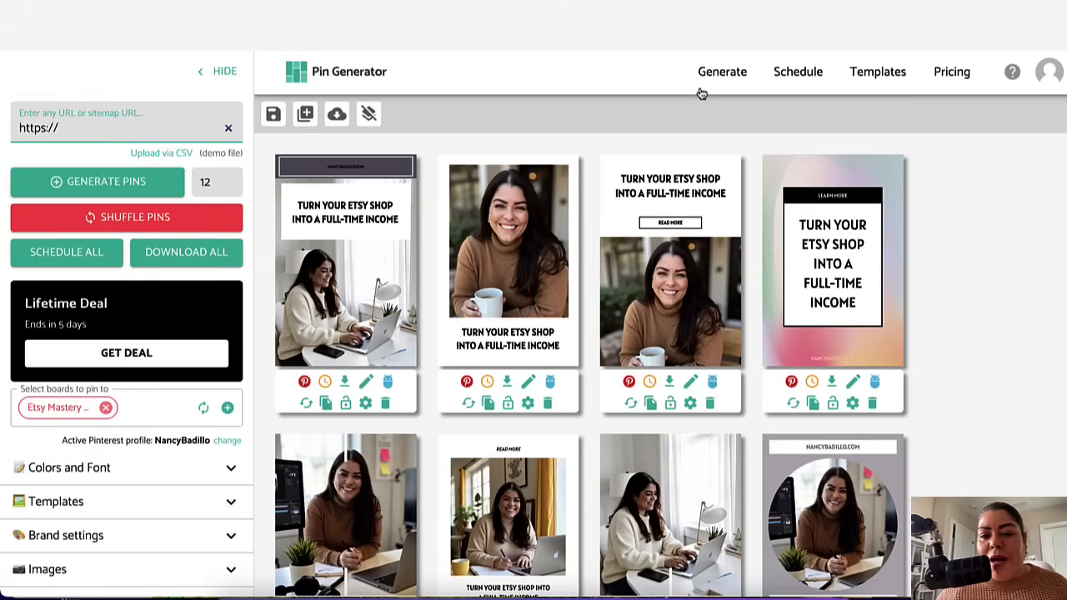
pyautogui.click(798, 74)
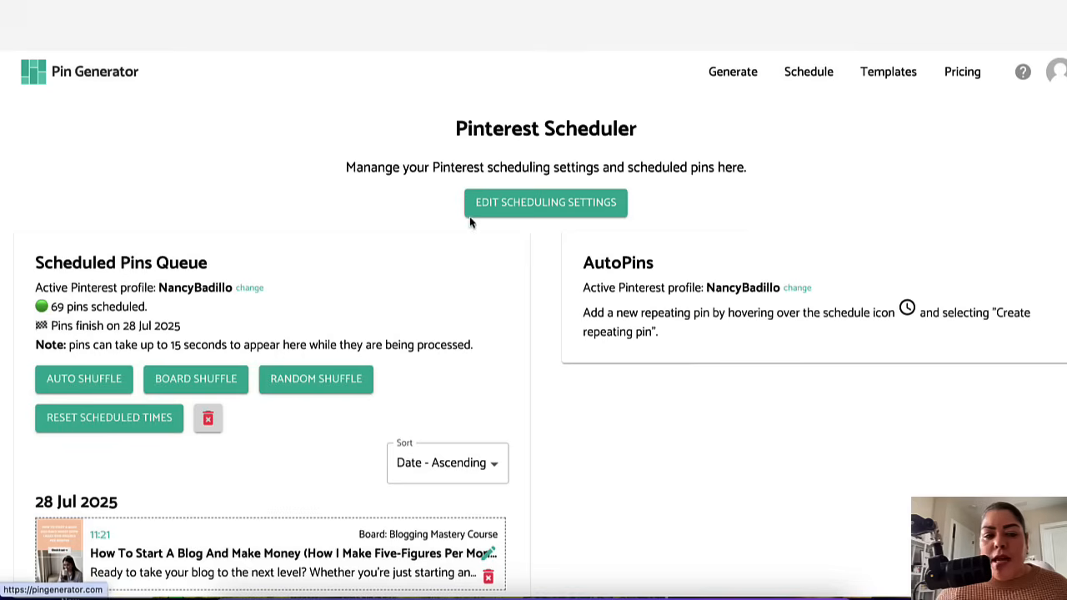
pyautogui.scroll(-2, 599, 351)
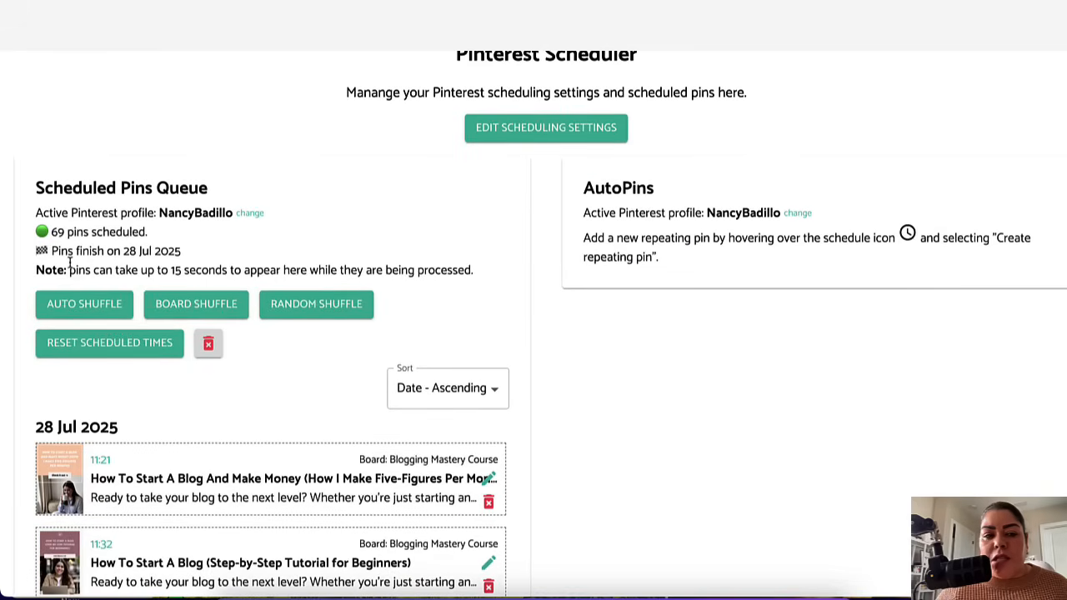
pyautogui.moveTo(52, 231); pyautogui.dragTo(147, 238)
pyautogui.moveTo(52, 252); pyautogui.dragTo(191, 258)
# Step: Scroll through the scheduled pins queue to review each pin's board and posting time
pyautogui.scroll(-3, 156, 279)
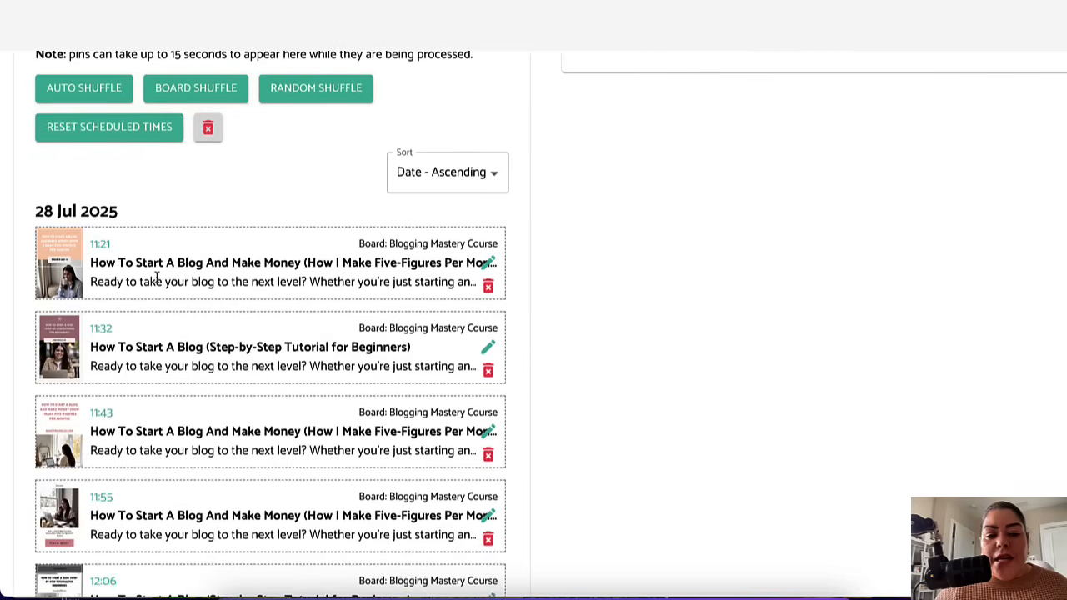
pyautogui.scroll(-7, 188, 366)
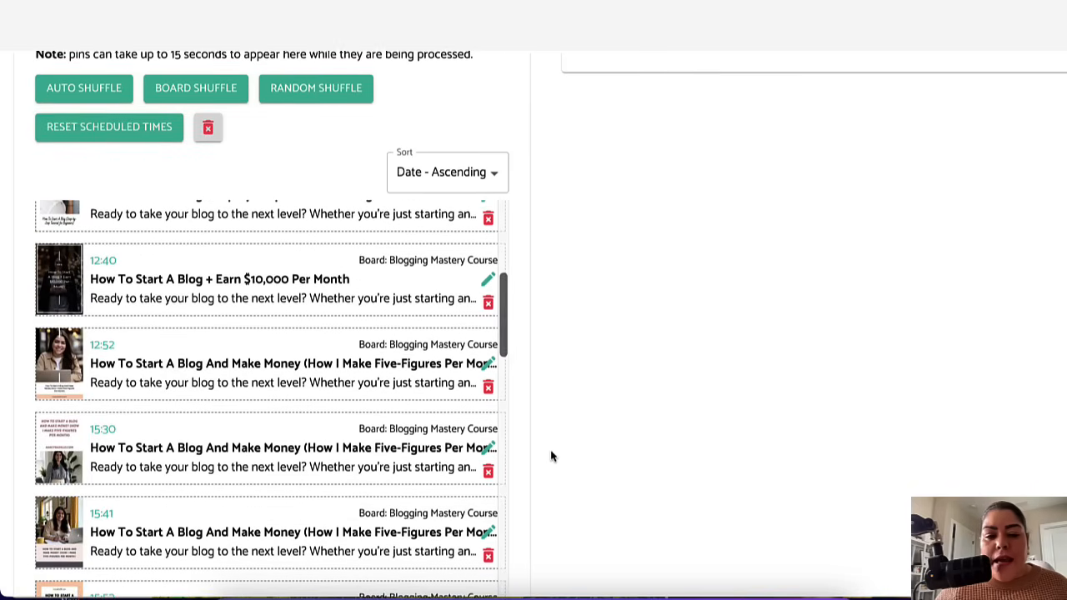
pyautogui.scroll(-2, 517, 444)
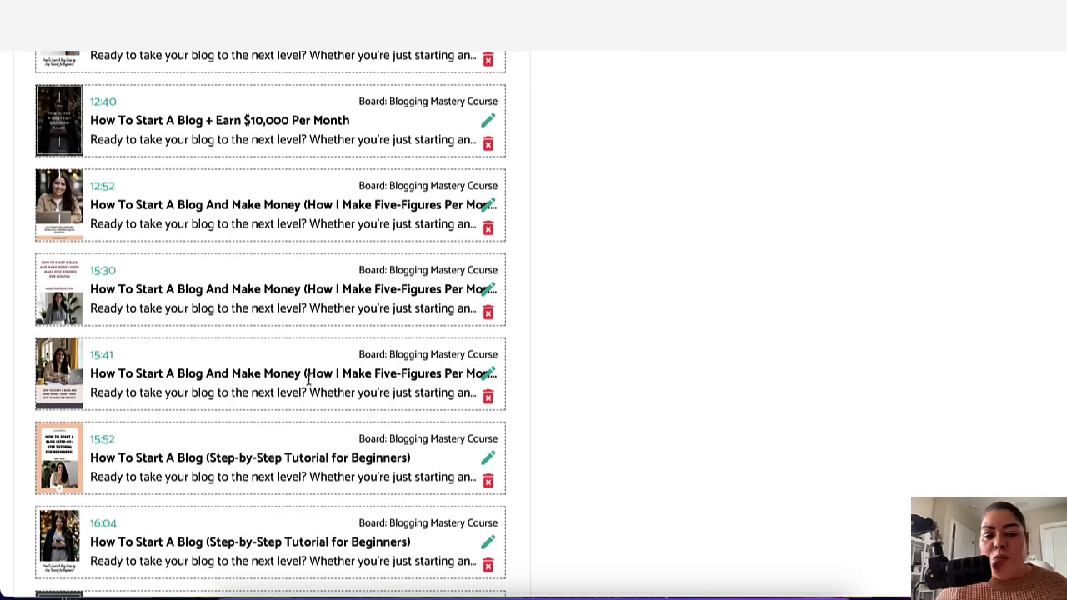
pyautogui.scroll(-15, 291, 412)
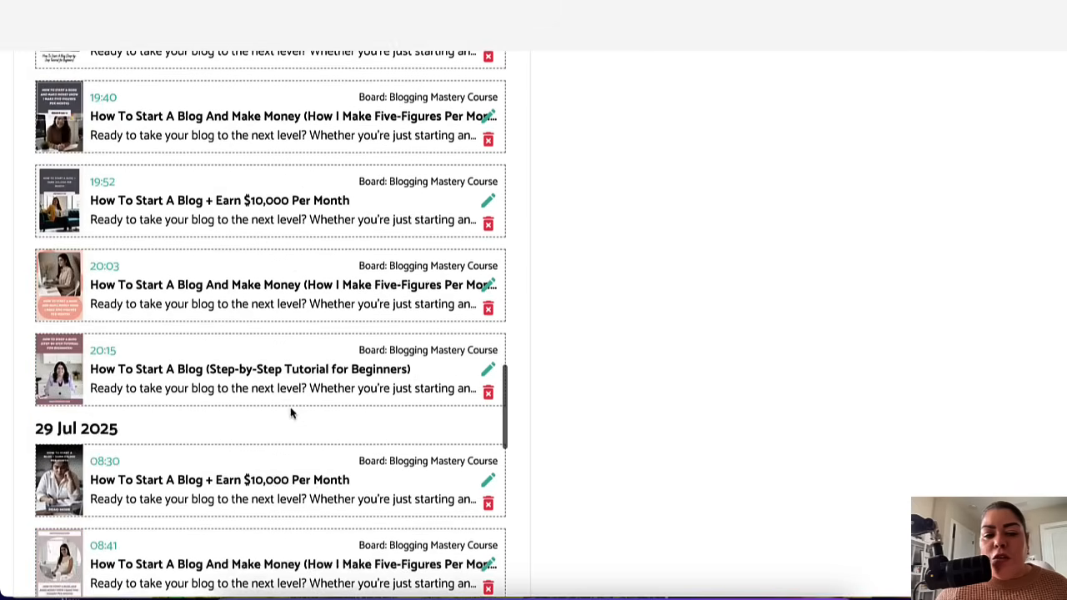
pyautogui.scroll(-12, 291, 412)
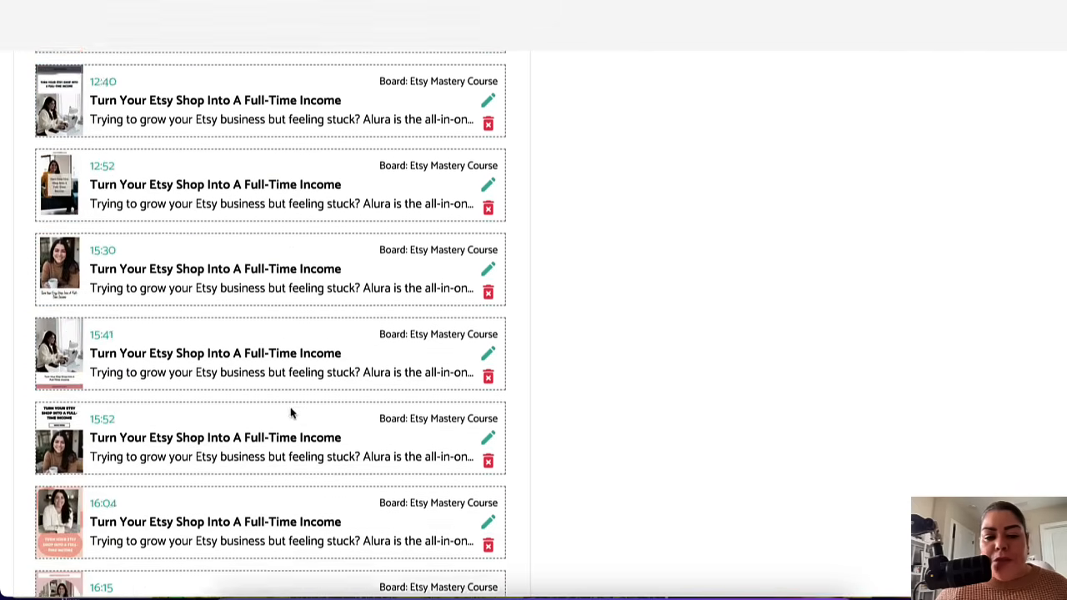
pyautogui.scroll(-8, 200, 472)
pyautogui.scroll(6, 201, 475)
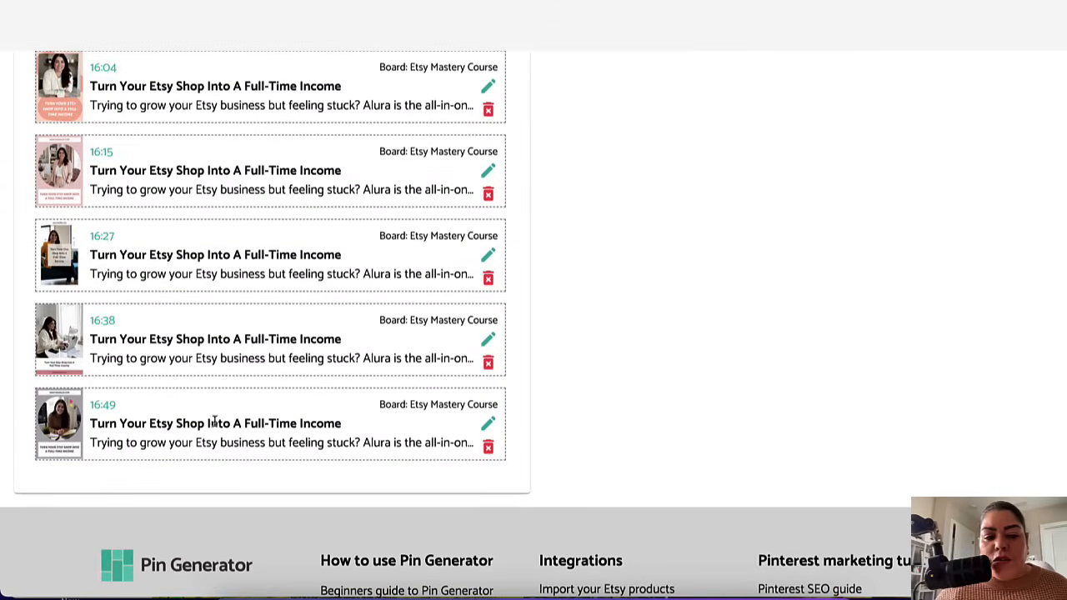
pyautogui.scroll(5, 296, 320)
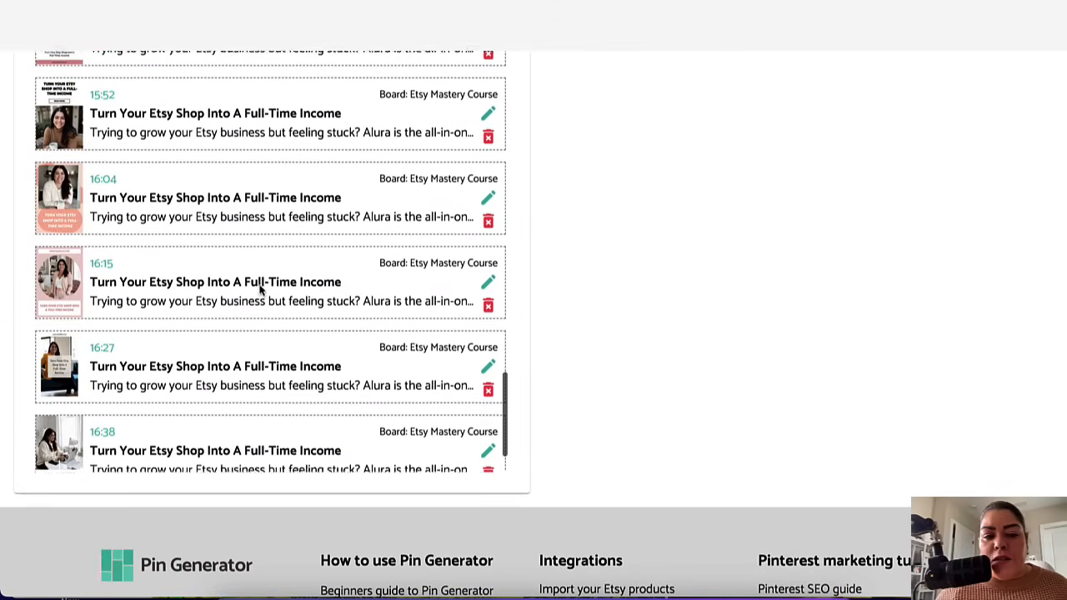
pyautogui.scroll(5, 260, 289)
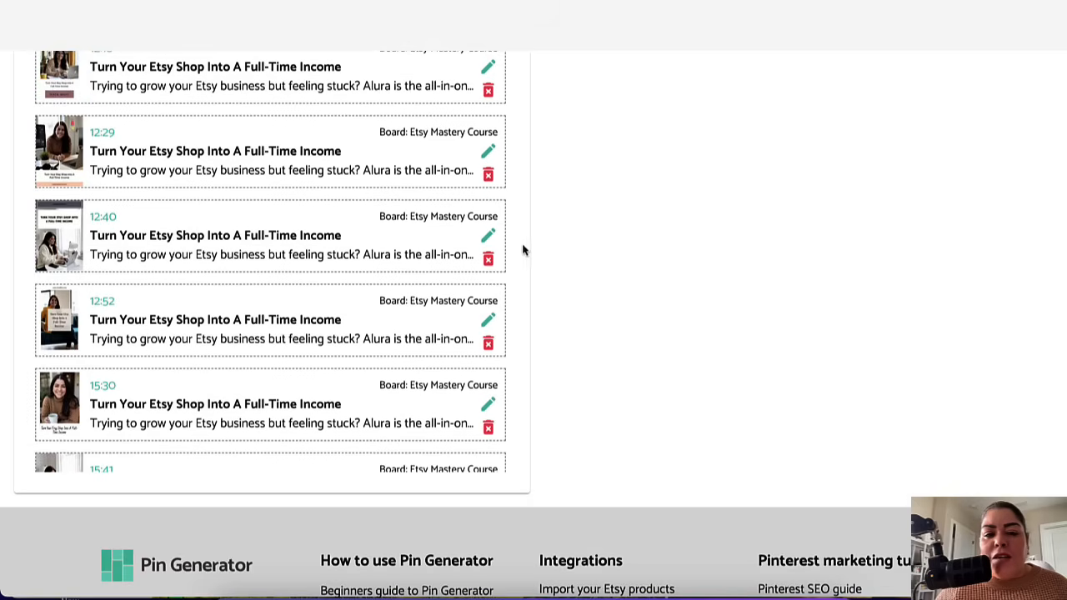
# Step: Open a scheduled Etsy Mastery Course pin's details to inspect them, then cancel and return up the queue
pyautogui.click(489, 239)
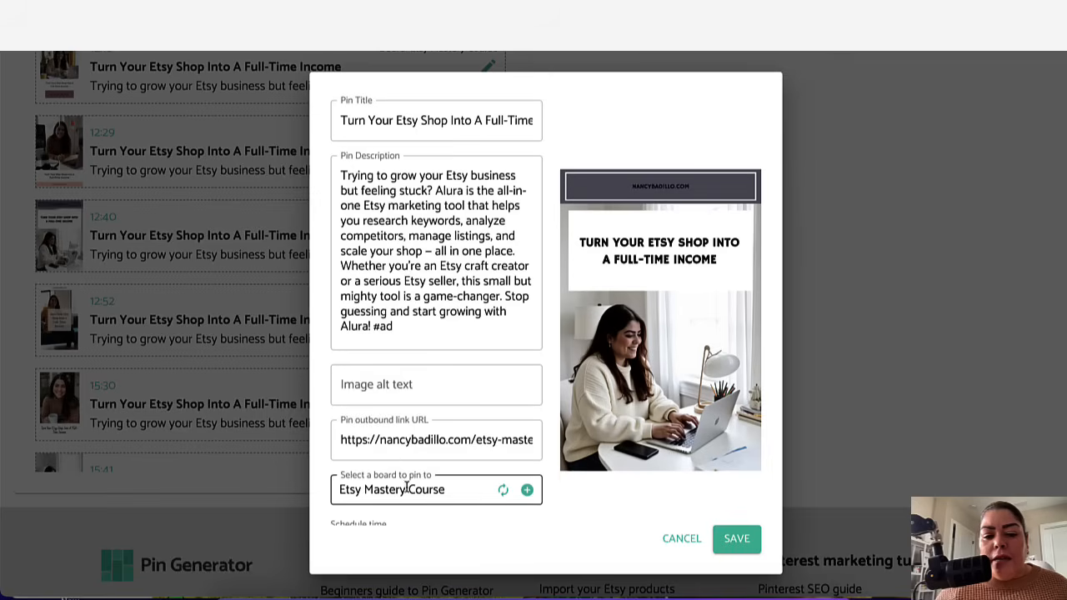
pyautogui.scroll(-1, 400, 479)
pyautogui.click(686, 539)
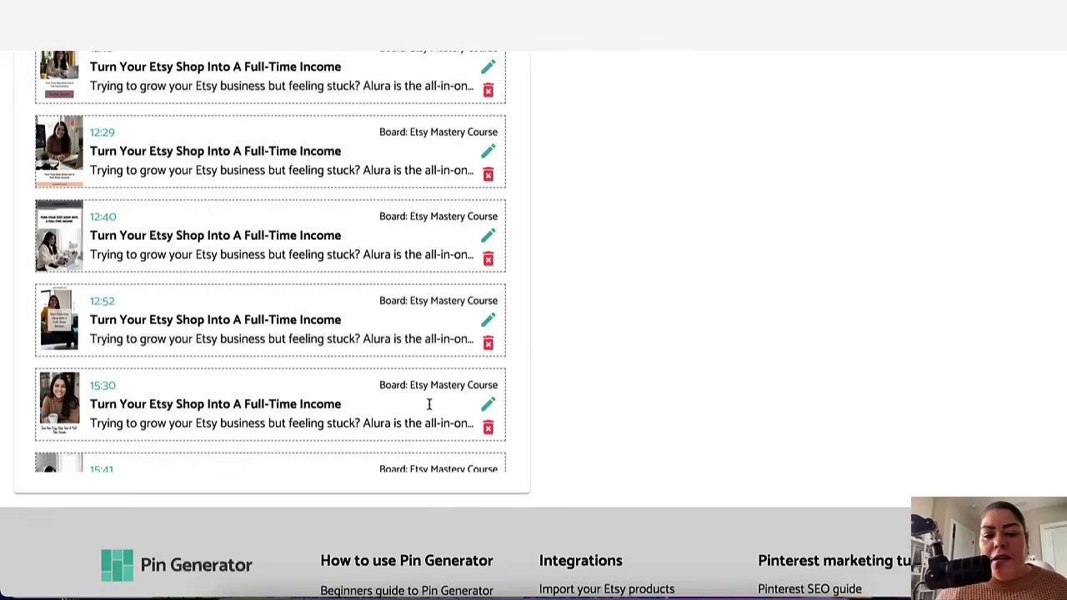
pyautogui.scroll(3, 333, 275)
pyautogui.scroll(20, 334, 273)
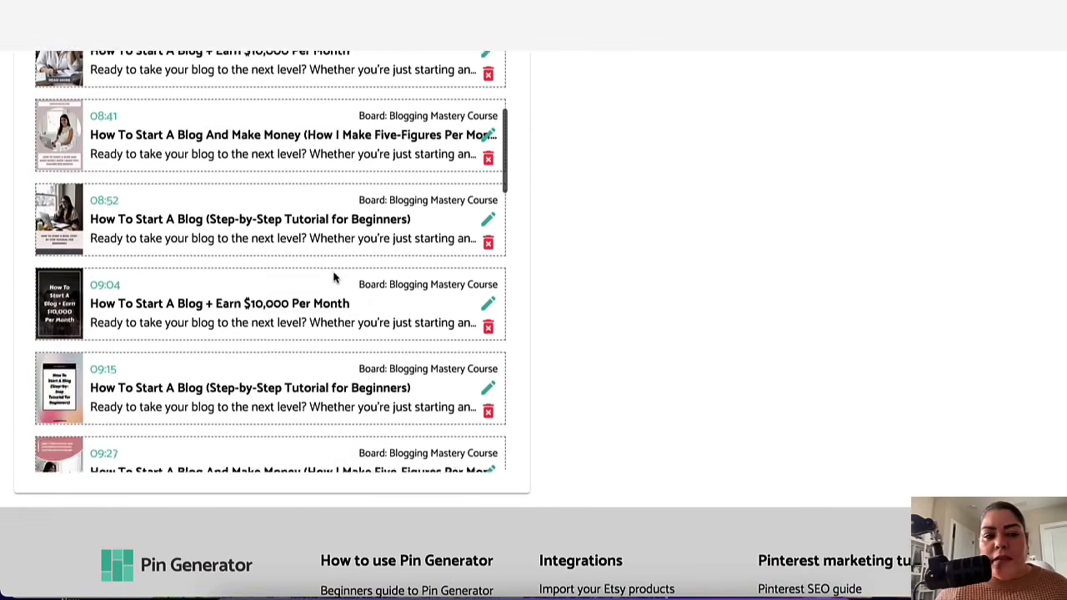
# Step: Randomly shuffle the scheduled pins queue
pyautogui.scroll(20, 333, 273)
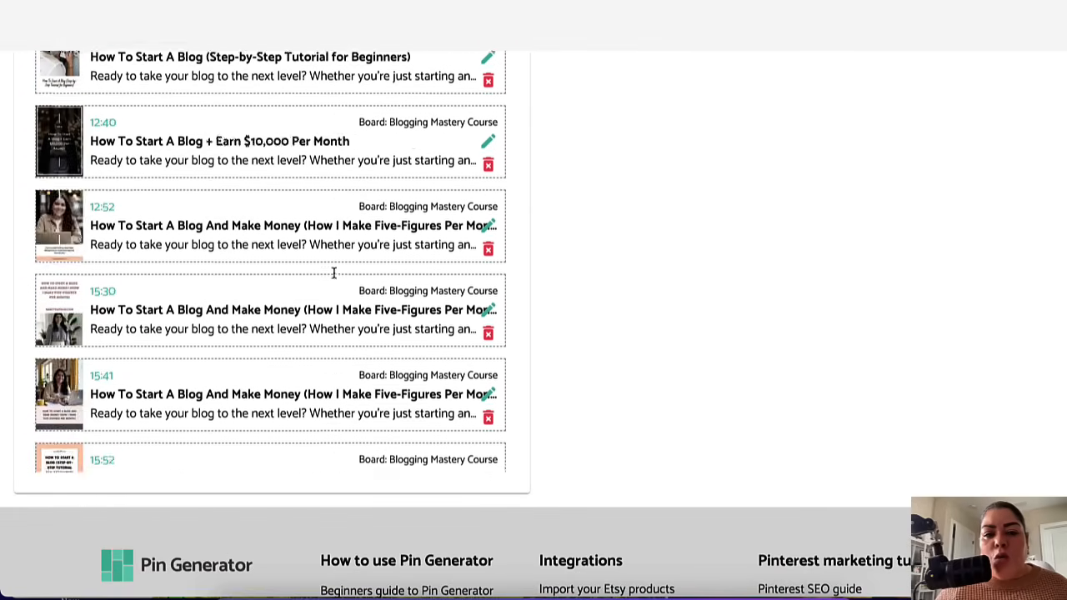
pyautogui.scroll(-1, 333, 277)
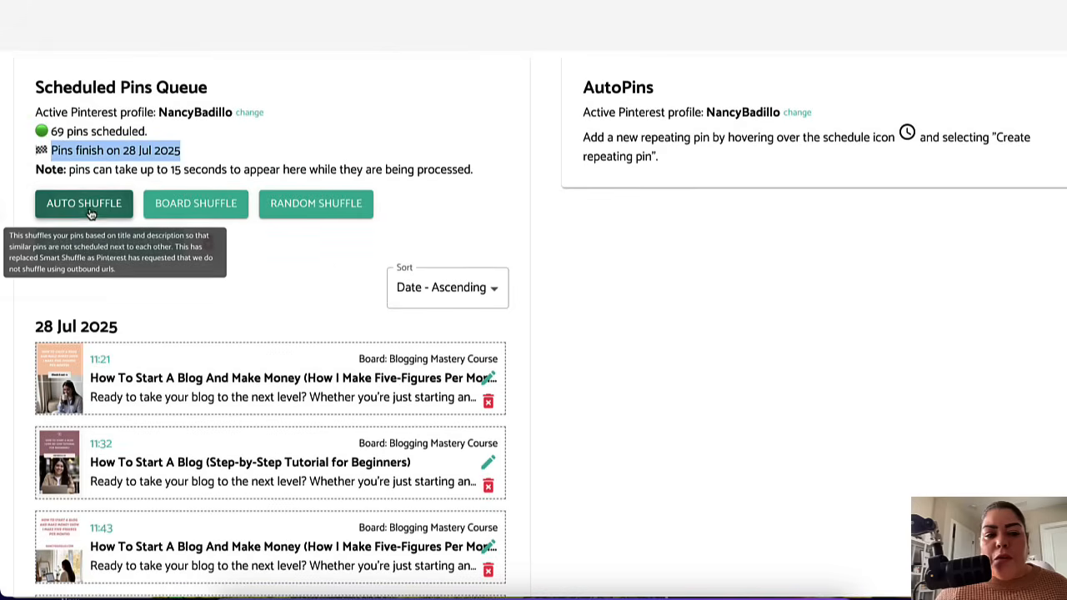
pyautogui.click(296, 208)
pyautogui.scroll(-3, 322, 427)
pyautogui.scroll(3, 250, 506)
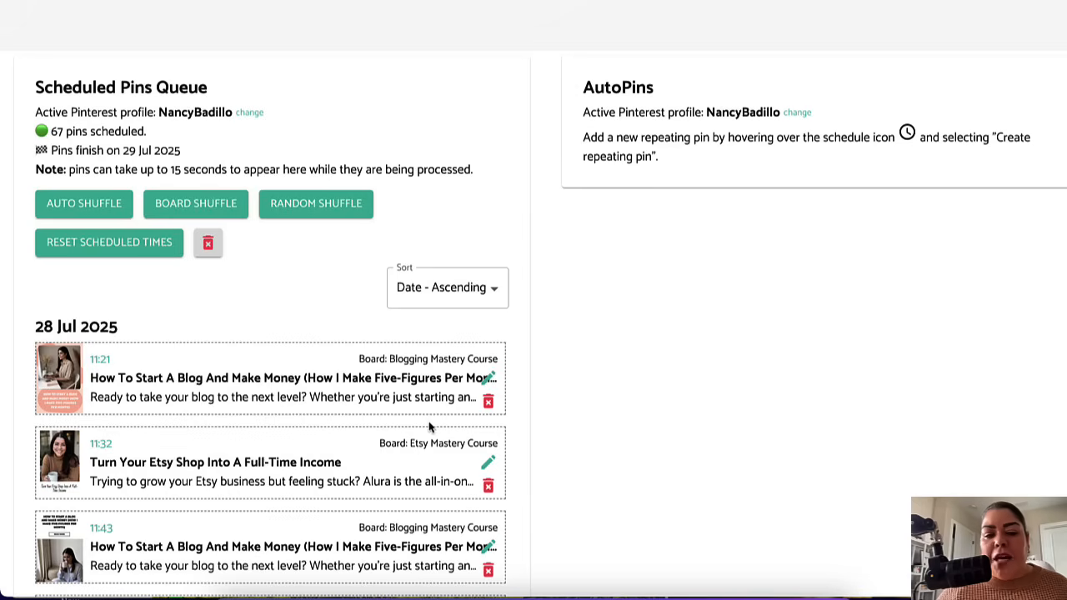
# Step: Scroll through the shuffled queue to review how Etsy and Blogging board pins are now mixed and timed
pyautogui.scroll(-6, 339, 528)
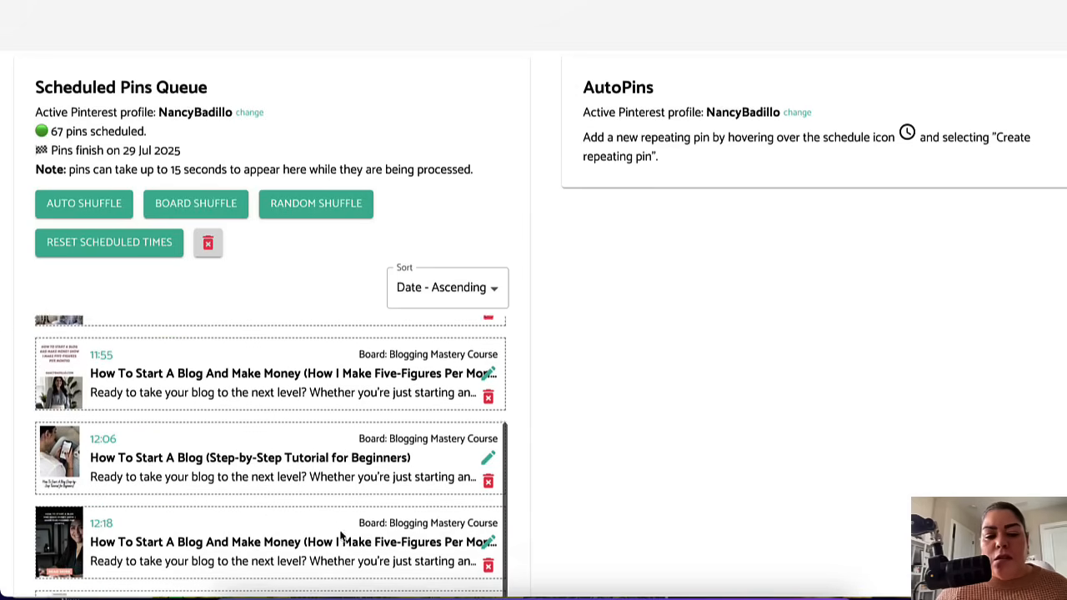
pyautogui.scroll(-3, 275, 482)
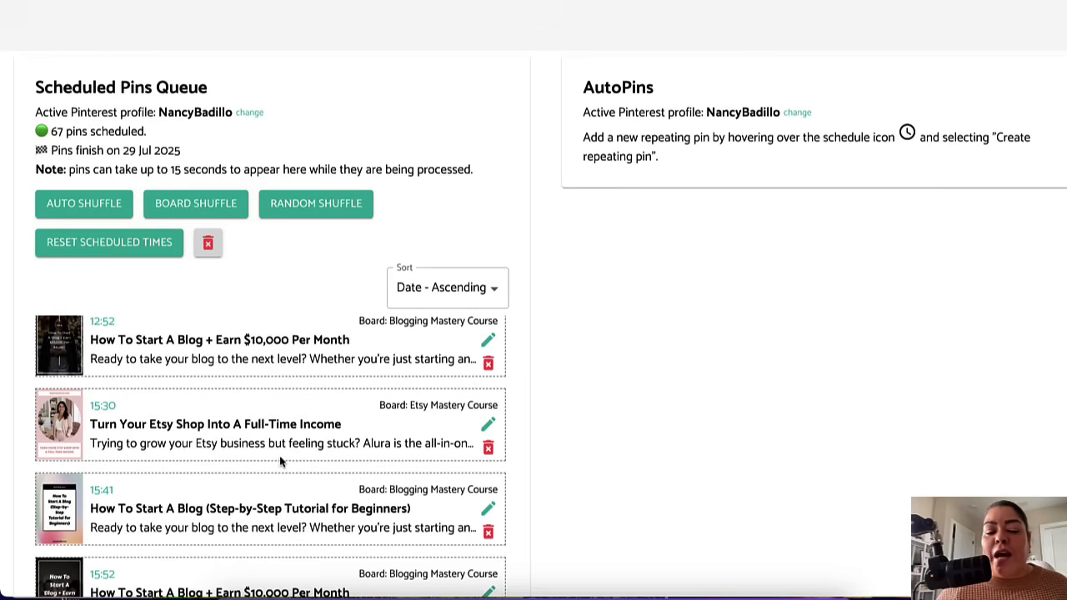
pyautogui.scroll(-1, 250, 376)
pyautogui.scroll(-3, 243, 510)
pyautogui.scroll(-3, 202, 541)
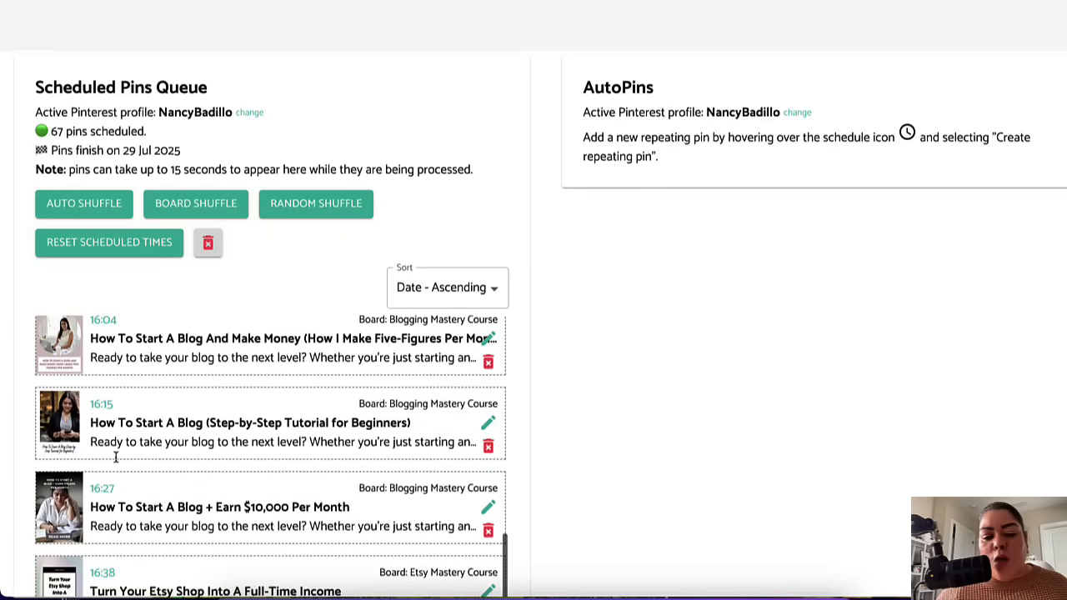
pyautogui.scroll(-3, 175, 438)
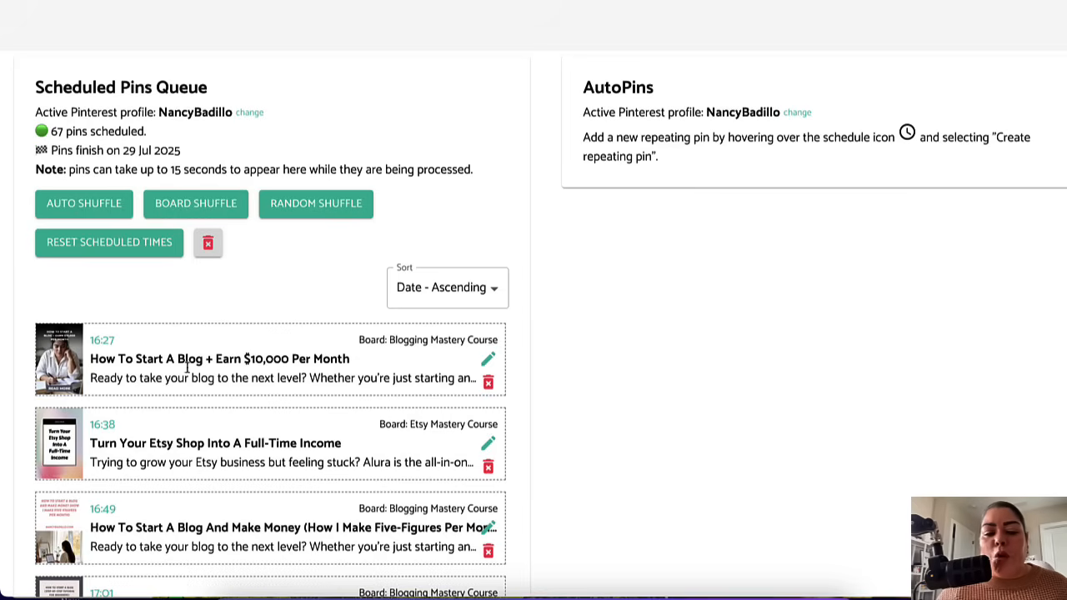
pyautogui.scroll(-5, 298, 528)
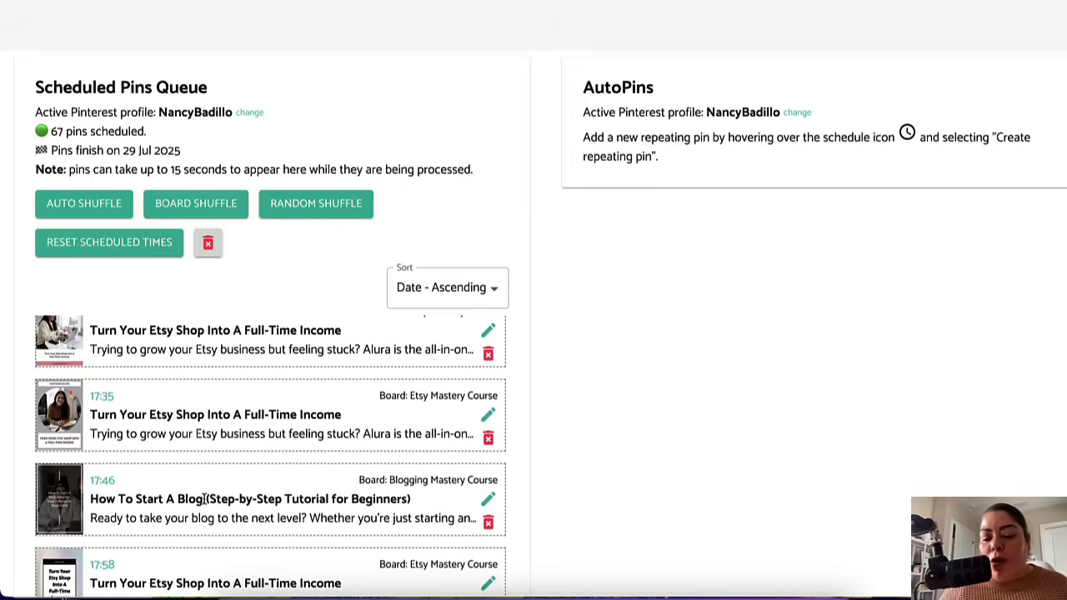
pyautogui.scroll(-10, 226, 484)
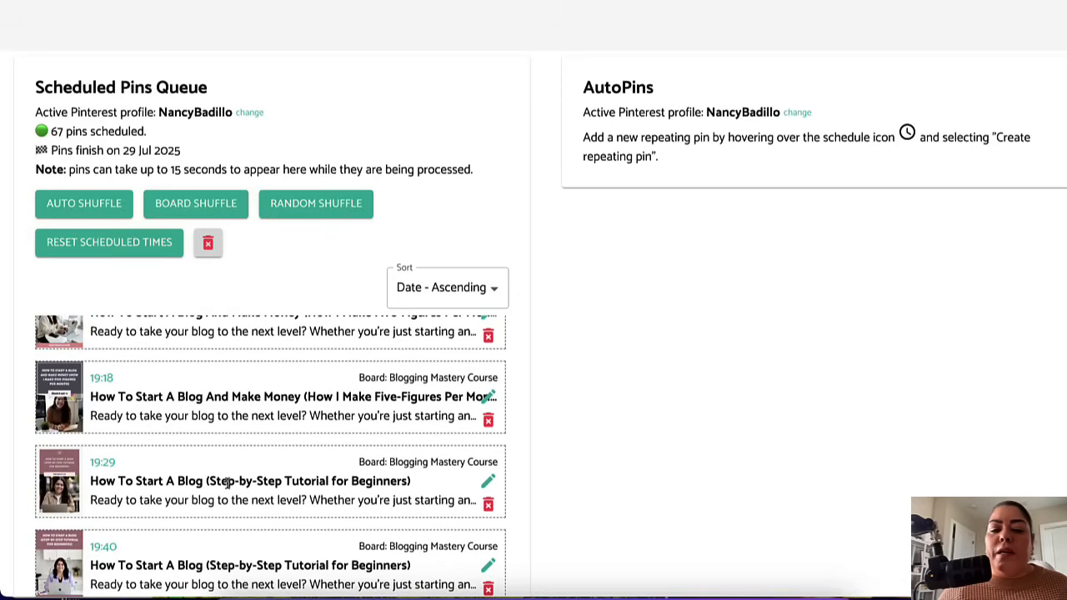
pyautogui.scroll(-15, 267, 500)
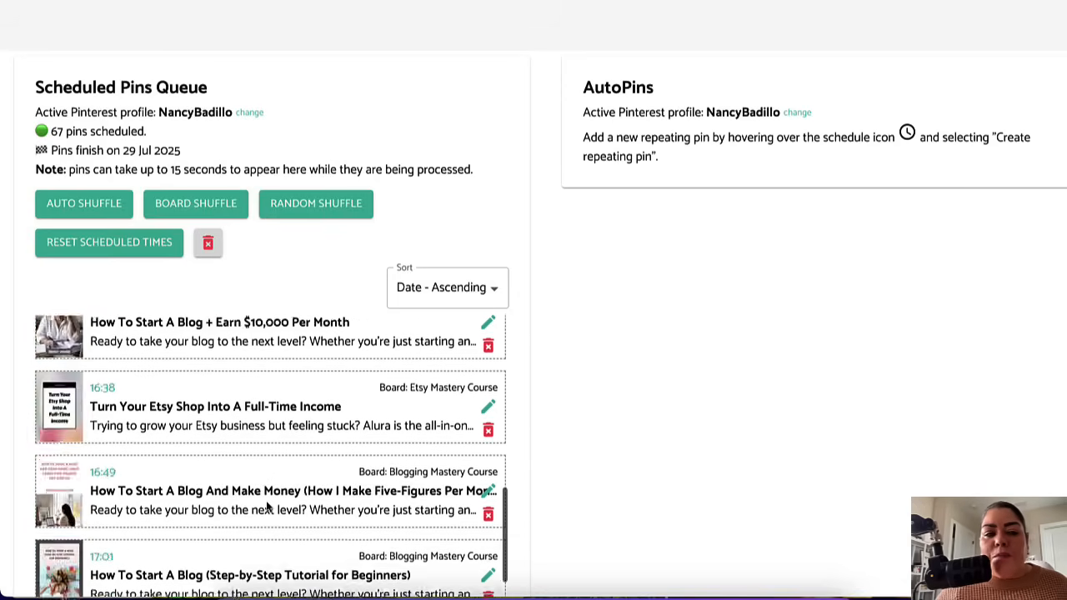
pyautogui.scroll(5, 278, 372)
pyautogui.scroll(2, 278, 373)
pyautogui.scroll(-3, 278, 420)
pyautogui.scroll(3, 278, 419)
pyautogui.scroll(2, 207, 336)
pyautogui.scroll(1, 206, 336)
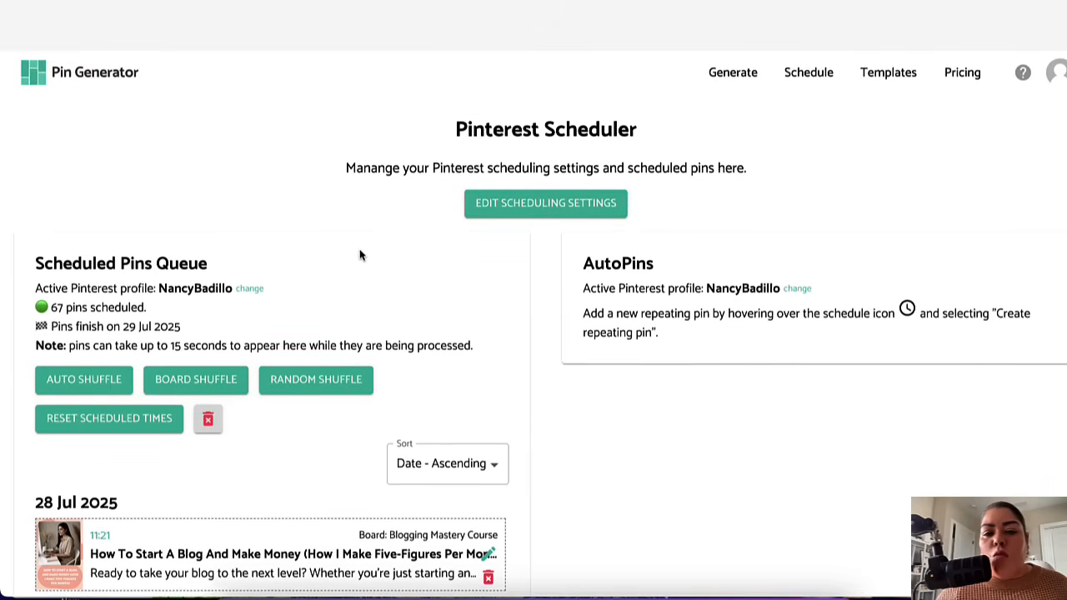
# Step: Open the pin scheduling settings twice to examine pins per day, posting time windows, timezone and timeslots, saving each time
pyautogui.click(524, 210)
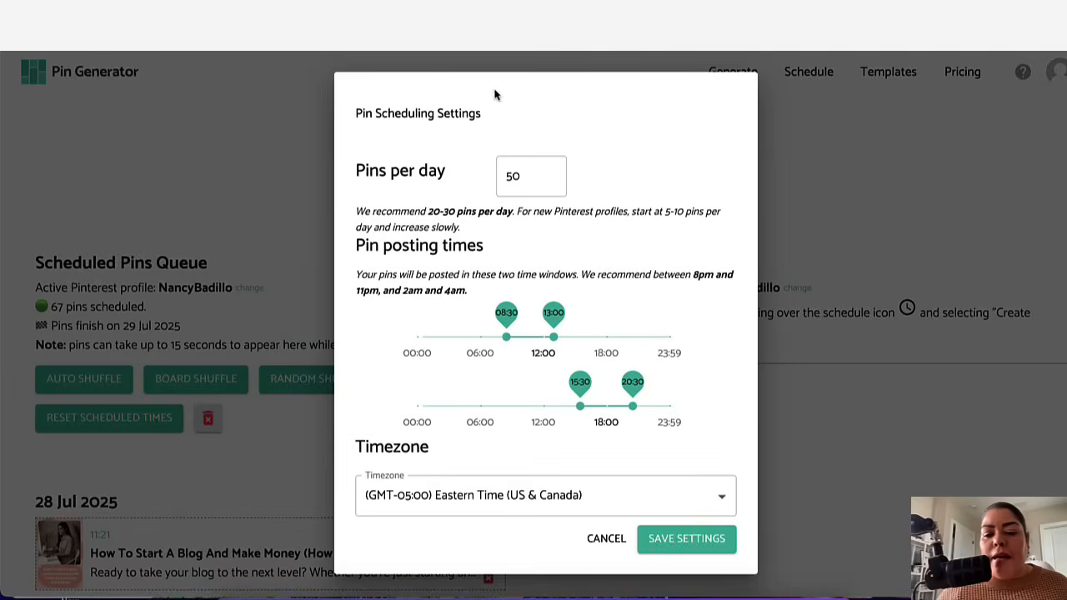
pyautogui.scroll(-3, 655, 301)
pyautogui.scroll(3, 654, 301)
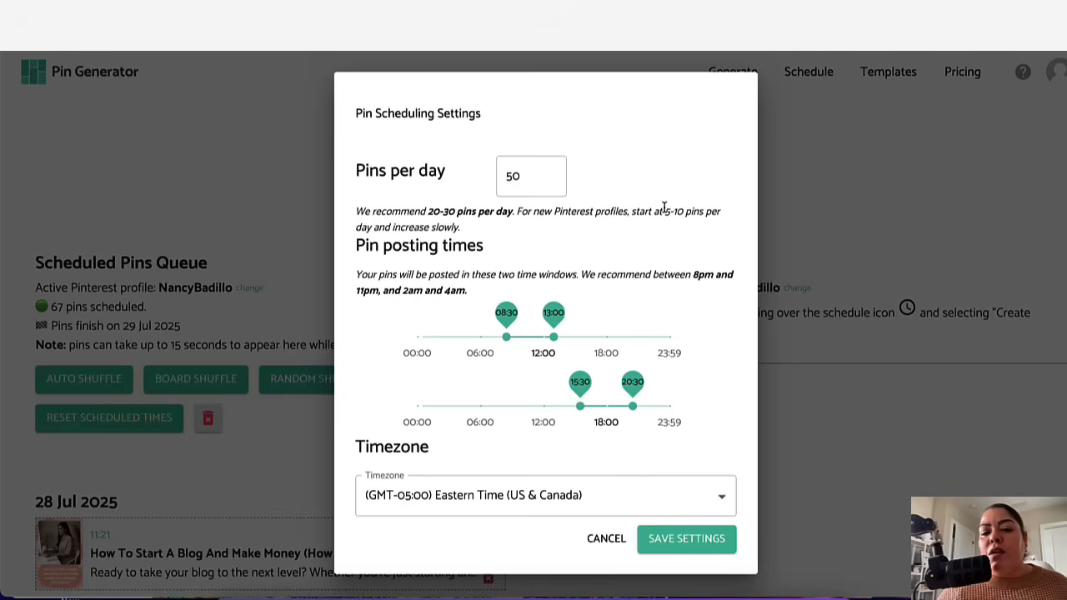
pyautogui.scroll(-2, 674, 266)
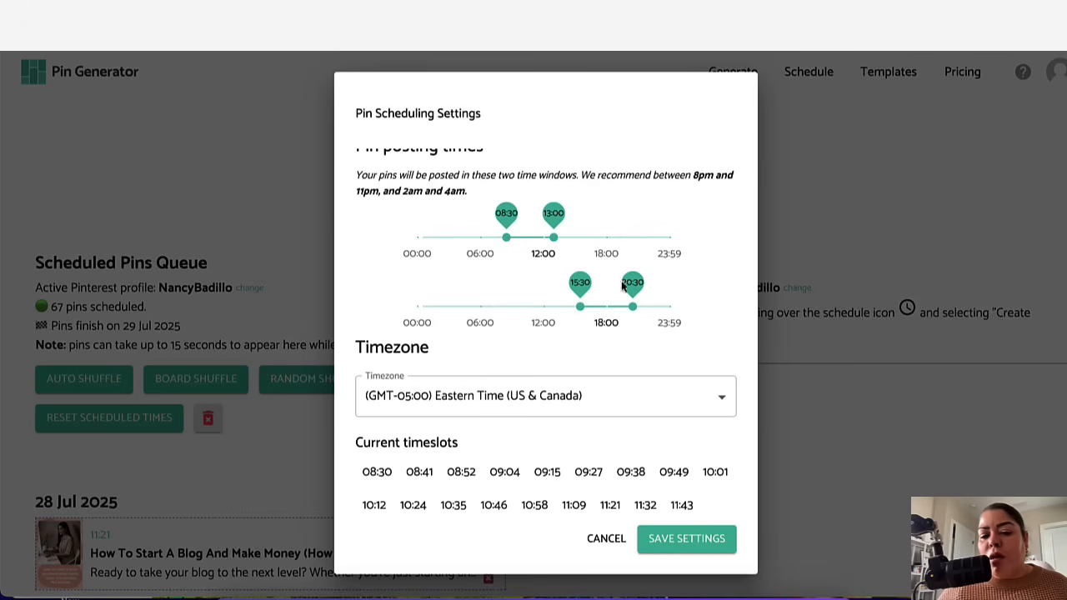
pyautogui.scroll(-3, 617, 288)
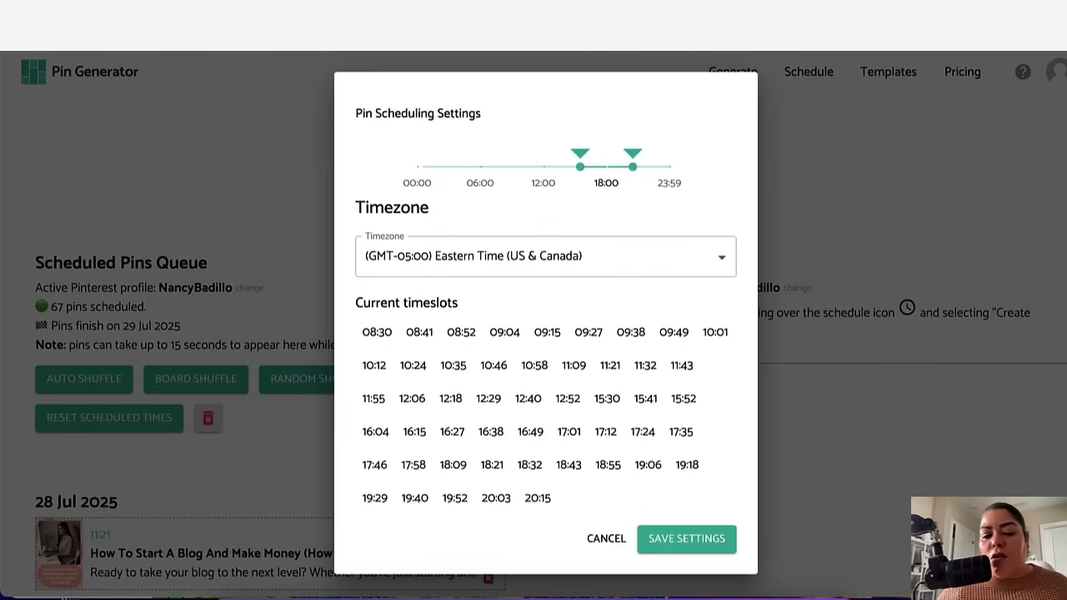
pyautogui.click(708, 544)
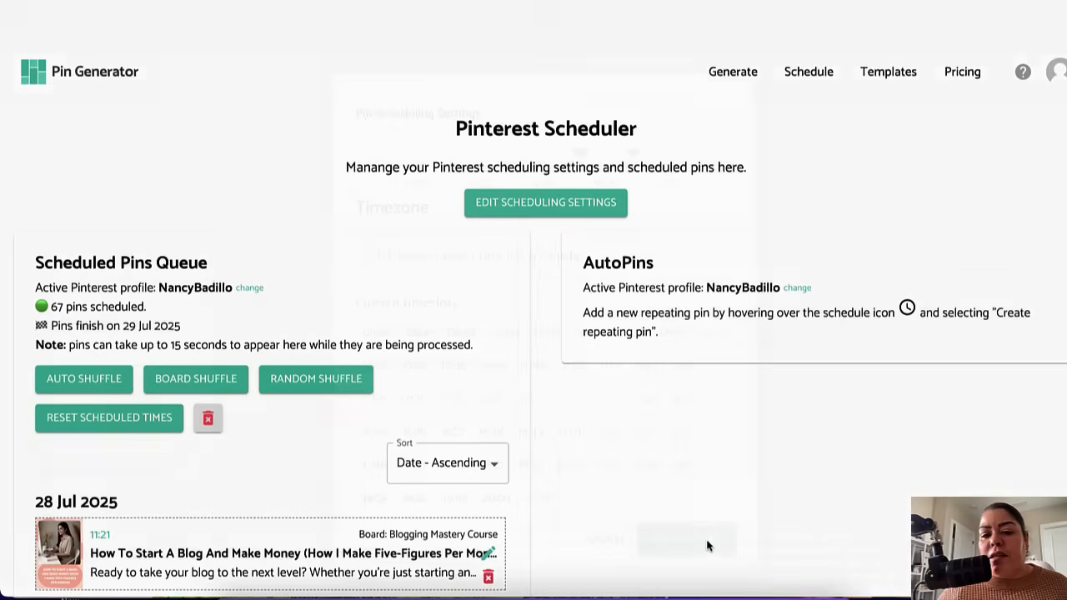
pyautogui.click(554, 207)
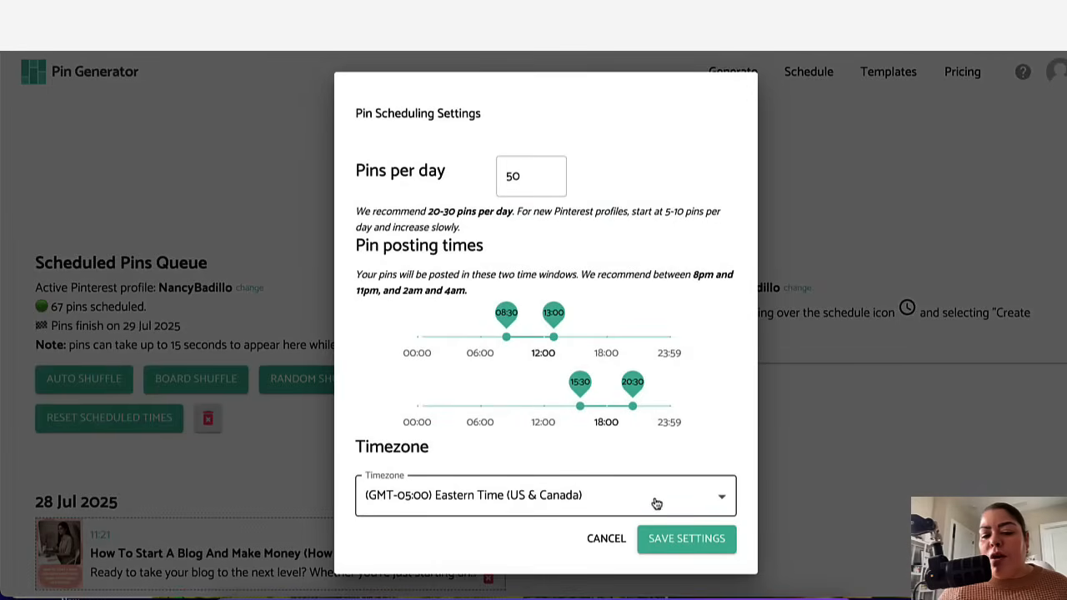
pyautogui.click(668, 553)
pyautogui.scroll(-6, 741, 387)
pyautogui.scroll(-3, 288, 370)
pyautogui.scroll(6, 289, 369)
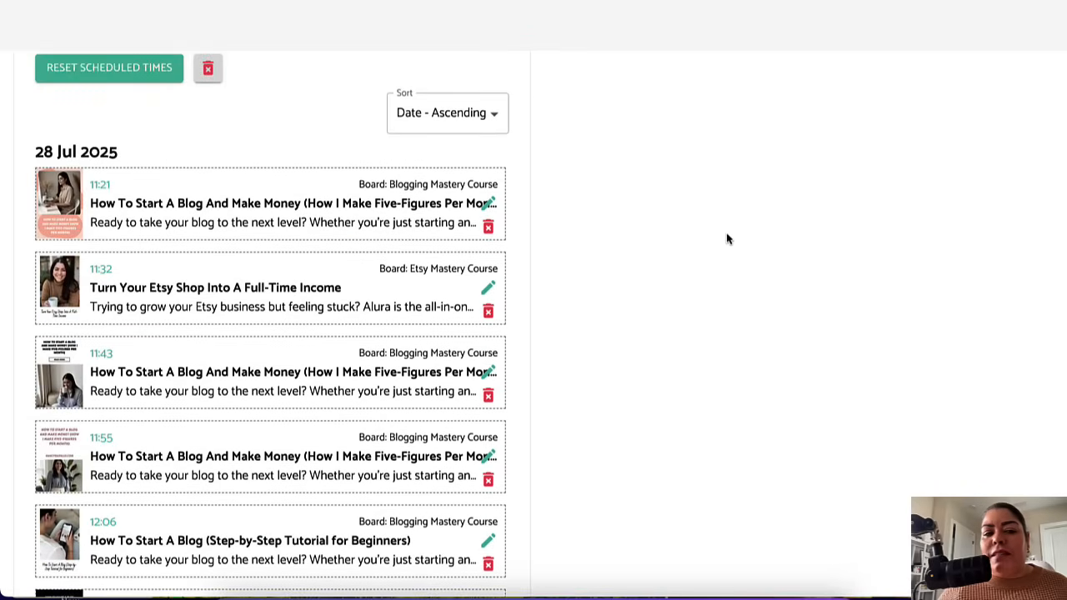
pyautogui.scroll(5, 686, 212)
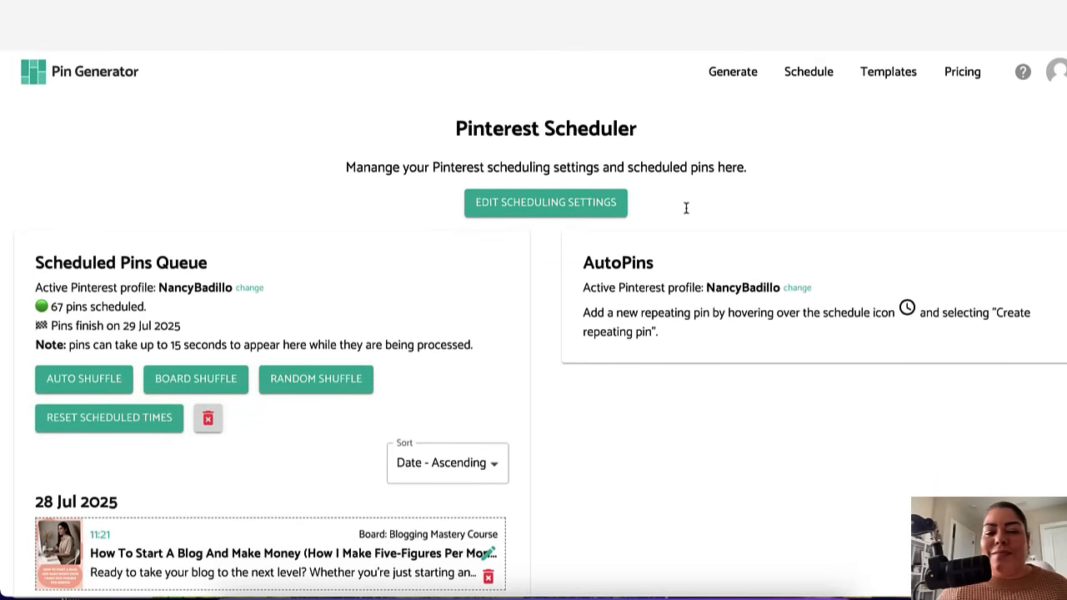